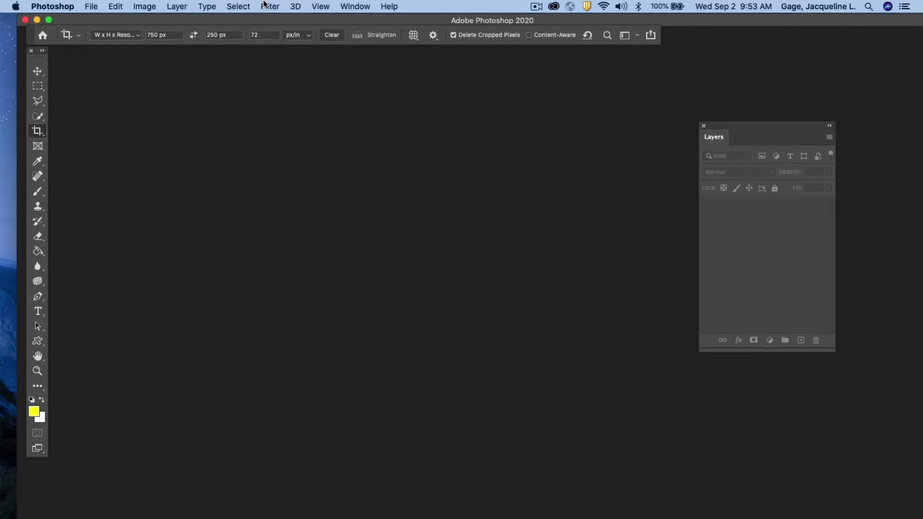
Start a new document from the Web presets with Artboards turned off.
{"action": "left_click", "coordinate": [37, 71]}
{"action": "left_click", "coordinate": [92, 6]}
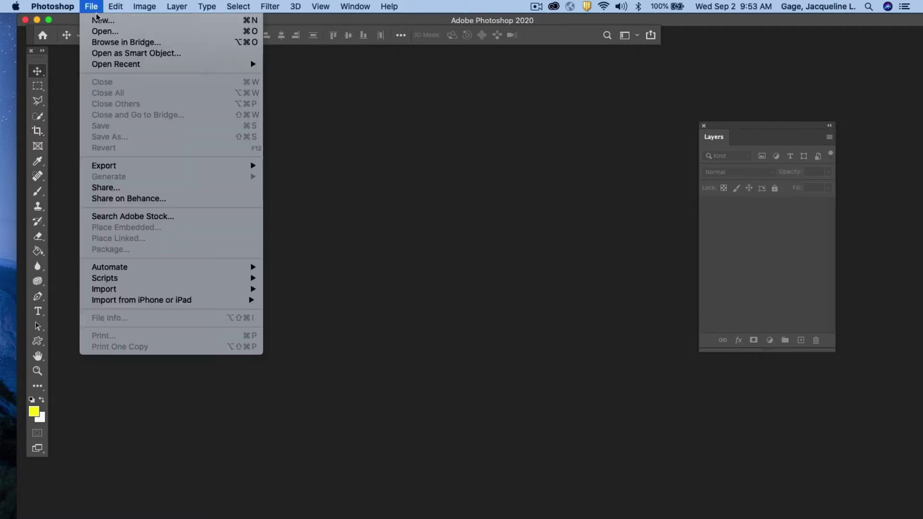
{"action": "left_click", "coordinate": [107, 21]}
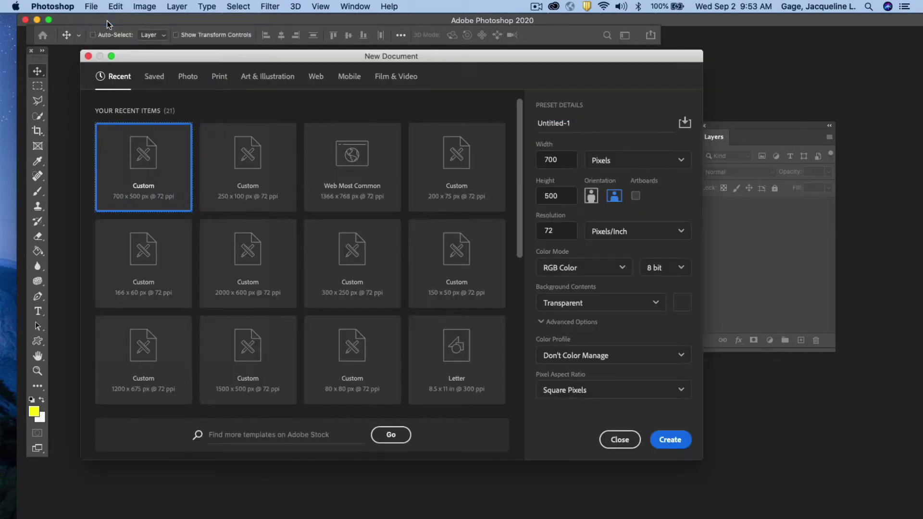
{"action": "left_click", "coordinate": [314, 75]}
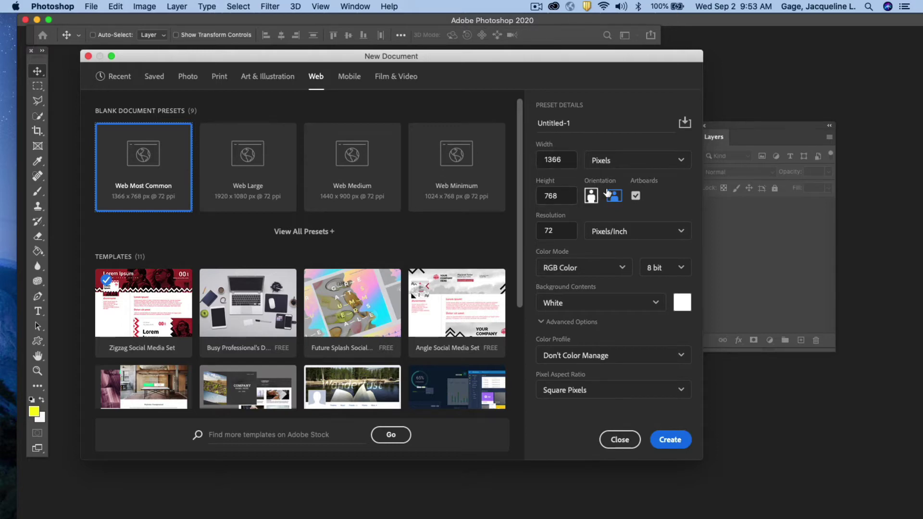
{"action": "left_click", "coordinate": [636, 196]}
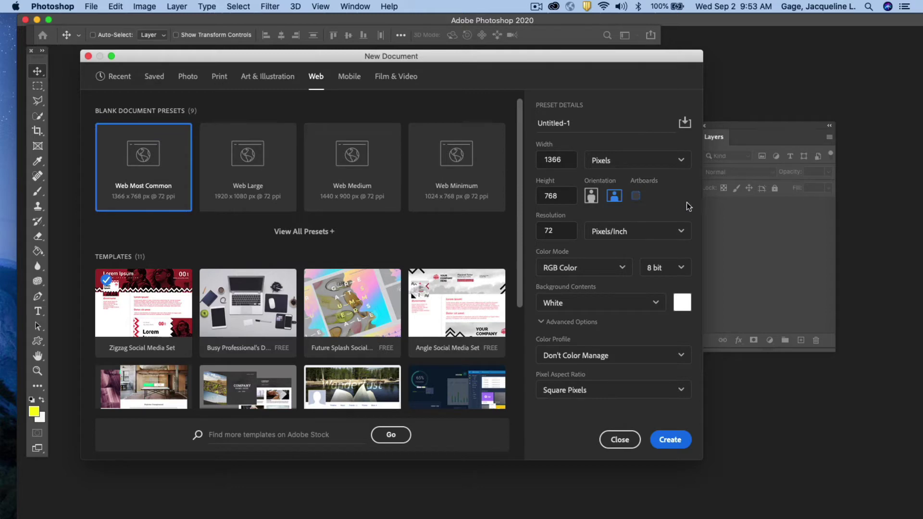
Set the canvas to 750 × 250 px and keep the background White.
{"action": "double_click", "coordinate": [565, 159]}
{"action": "type", "text": "750"}
{"action": "key", "text": "Tab"}
{"action": "type", "text": "2"}
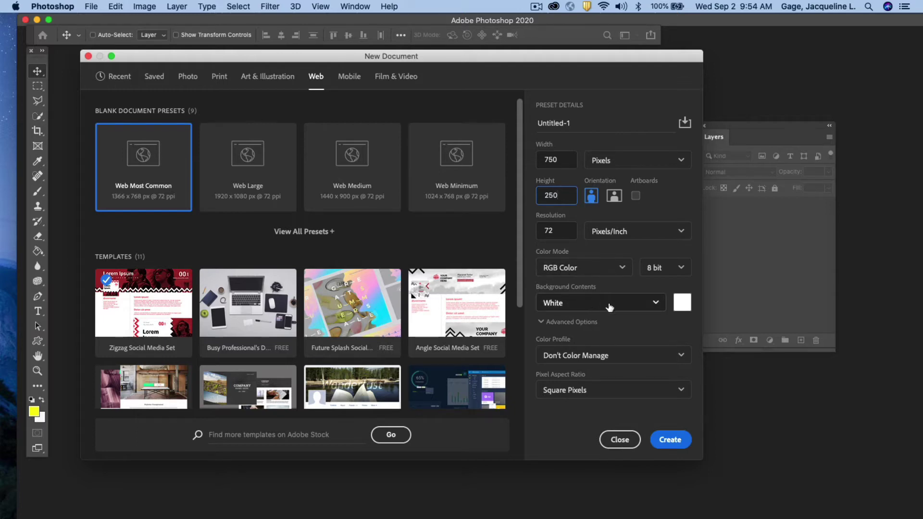
{"action": "left_click", "coordinate": [656, 302]}
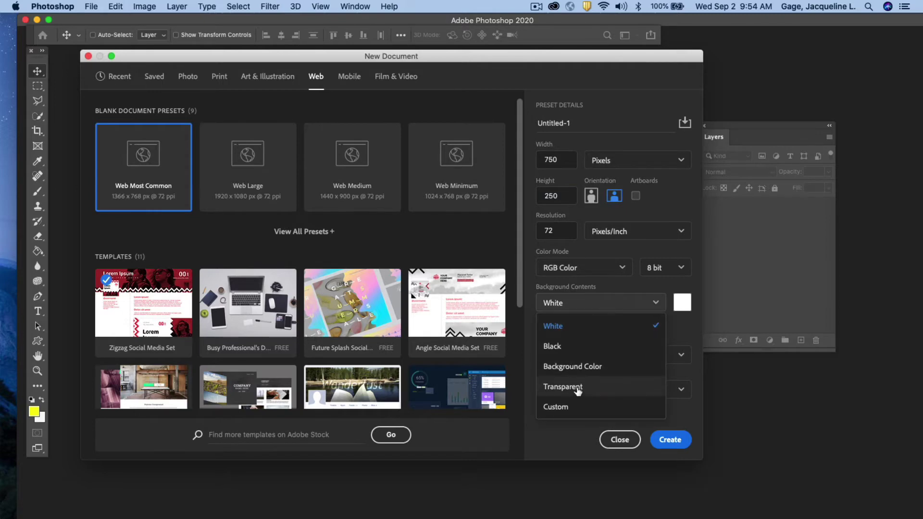
{"action": "left_click", "coordinate": [570, 329]}
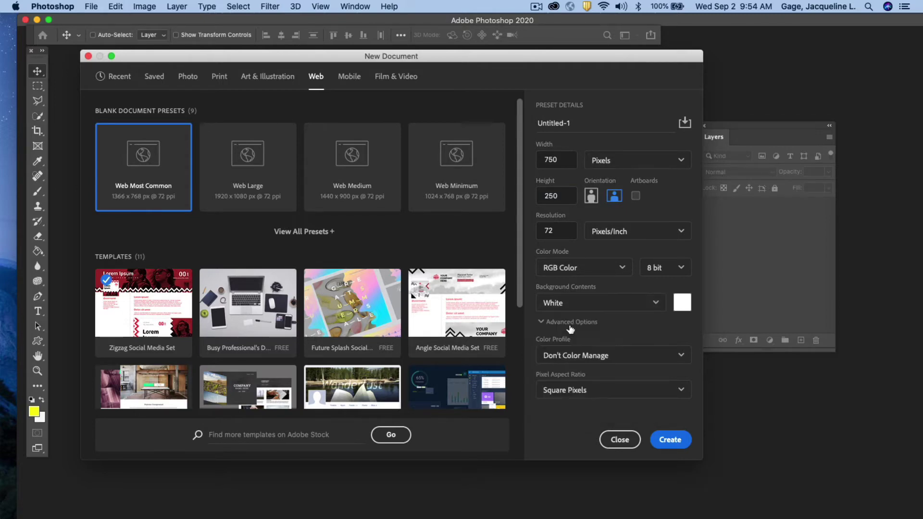
Create the banner document, shift the Layers panel right and pick the Hand tool.
{"action": "left_click", "coordinate": [671, 439]}
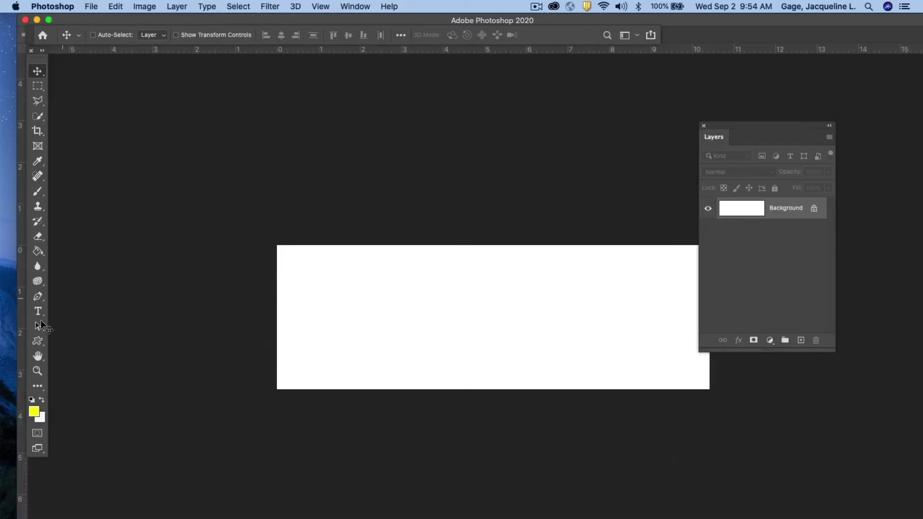
{"action": "left_click_drag", "start_coordinate": [731, 128], "coordinate": [794, 127]}
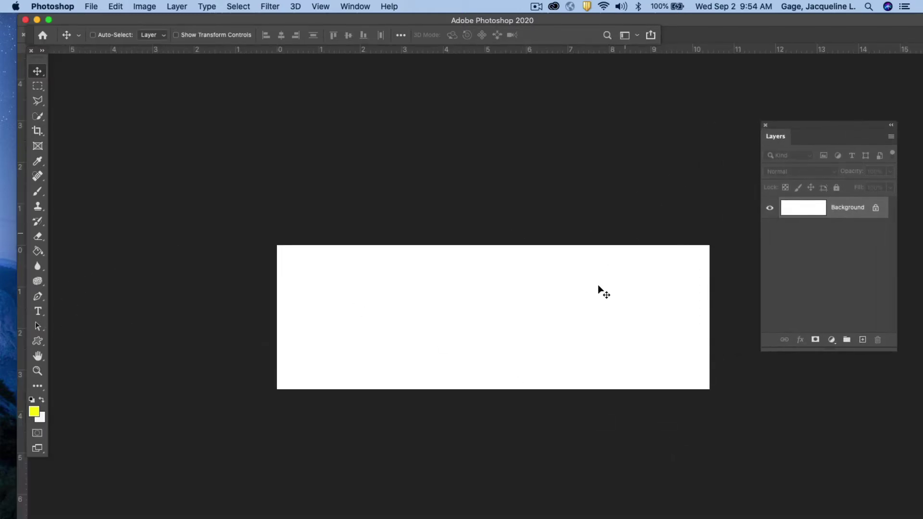
{"action": "left_click", "coordinate": [43, 360]}
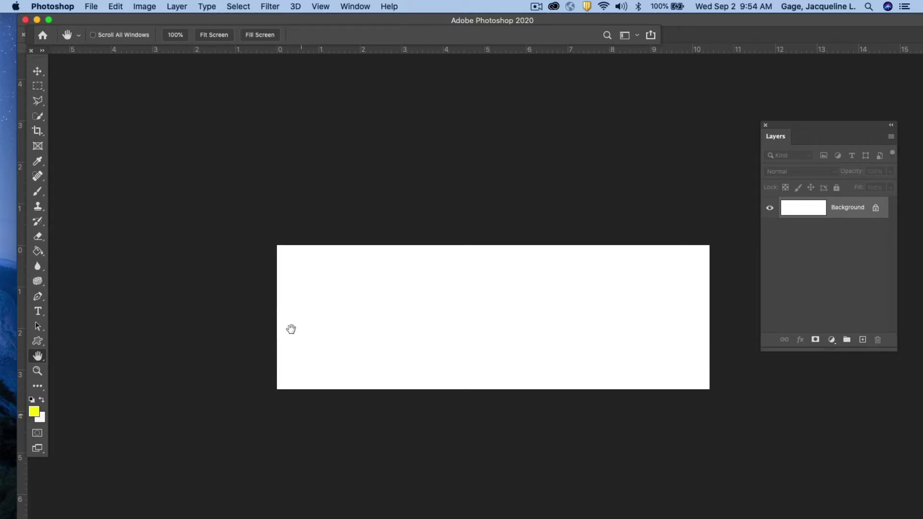
Turn off the Application Frame and arrange the banner window and Layers panel.
{"action": "left_click", "coordinate": [361, 6]}
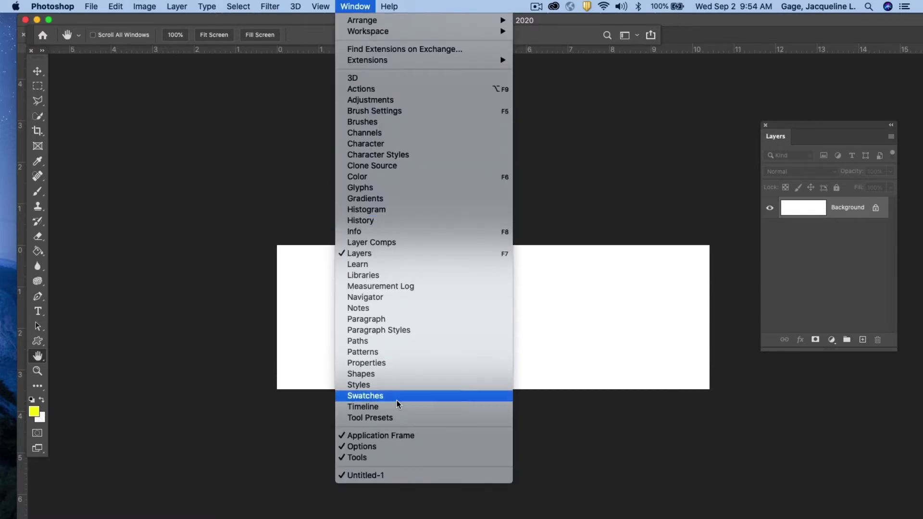
{"action": "left_click", "coordinate": [398, 436]}
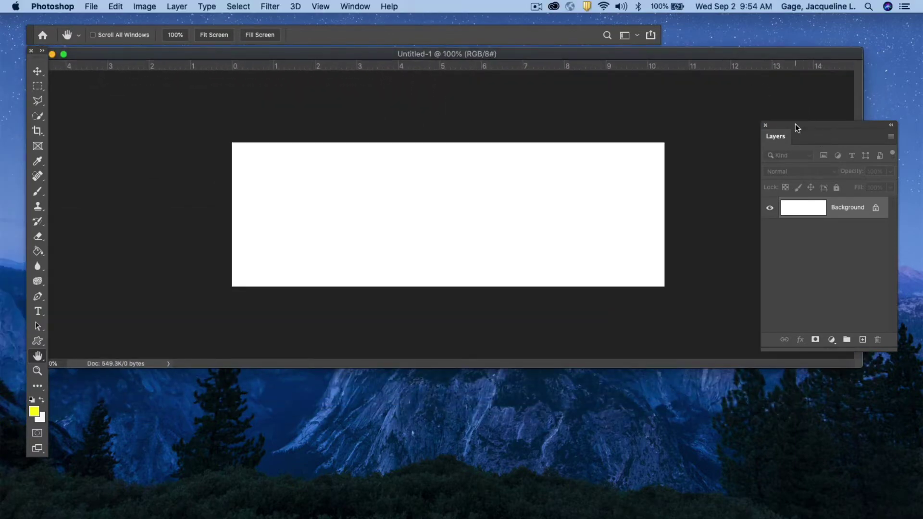
{"action": "left_click_drag", "start_coordinate": [769, 123], "coordinate": [676, 390]}
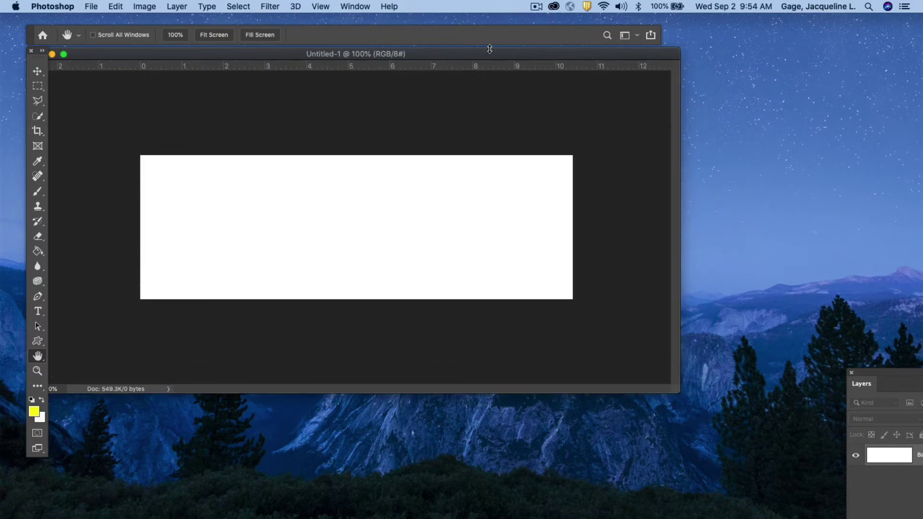
{"action": "left_click_drag", "start_coordinate": [500, 57], "coordinate": [520, 54]}
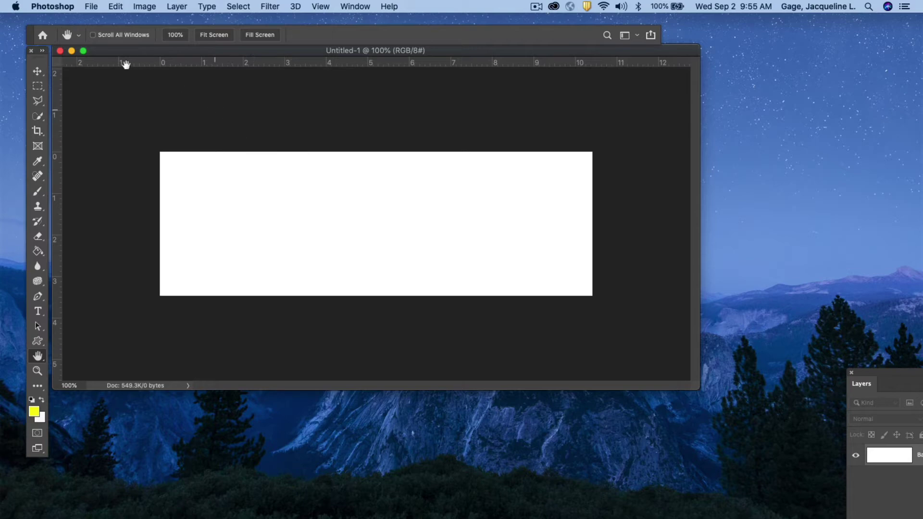
{"action": "left_click_drag", "start_coordinate": [105, 49], "coordinate": [108, 53]}
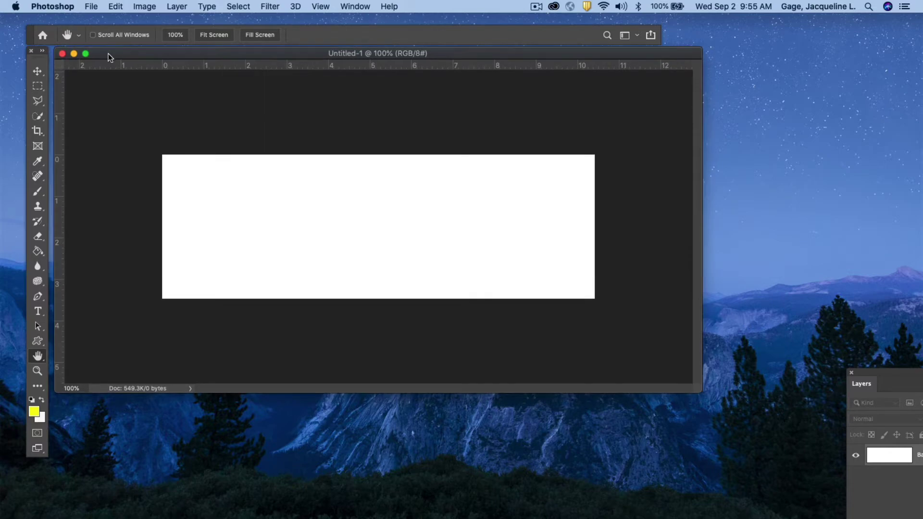
Open the running-dog josephine-menge photo from the Desktop and enlarge its window.
{"action": "left_click", "coordinate": [89, 6]}
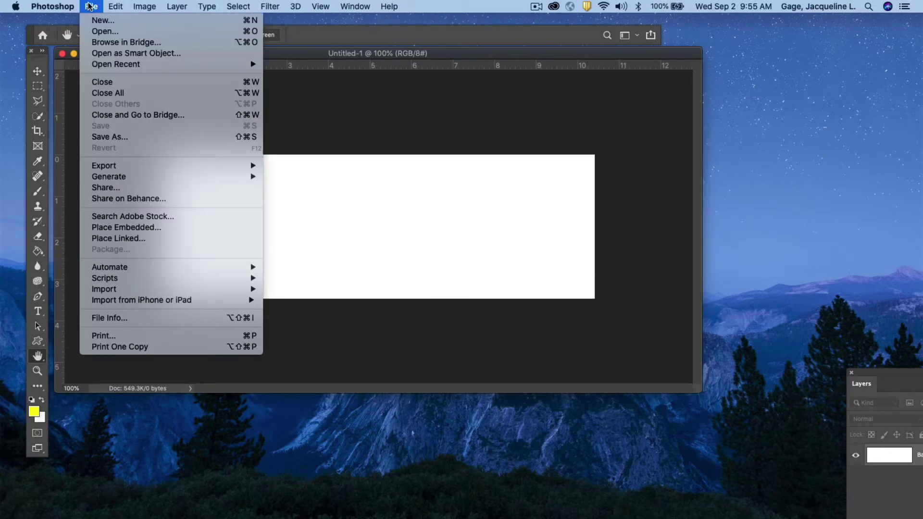
{"action": "left_click", "coordinate": [106, 35]}
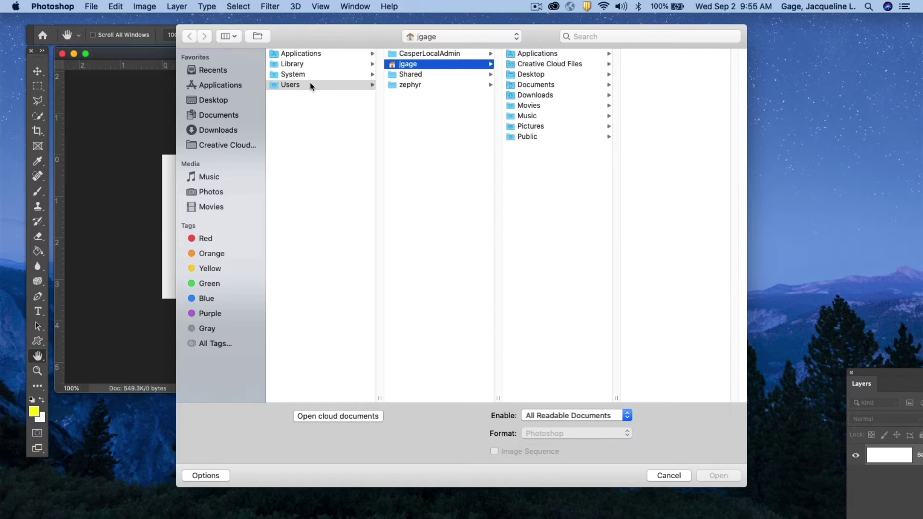
{"action": "left_click", "coordinate": [208, 101]}
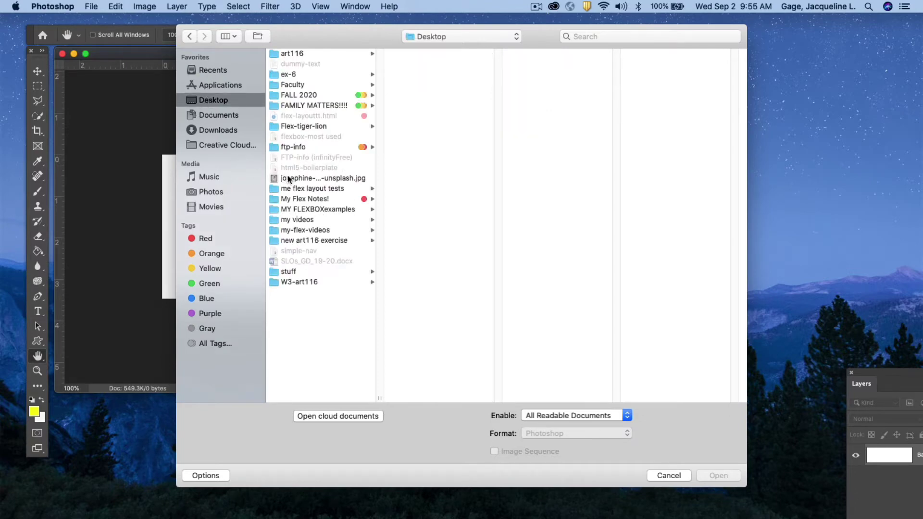
{"action": "left_click", "coordinate": [289, 178]}
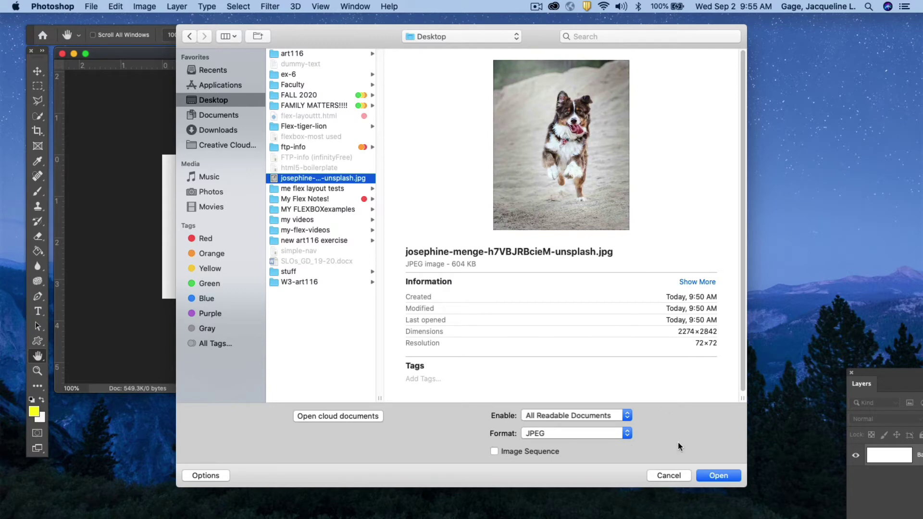
{"action": "left_click", "coordinate": [721, 475]}
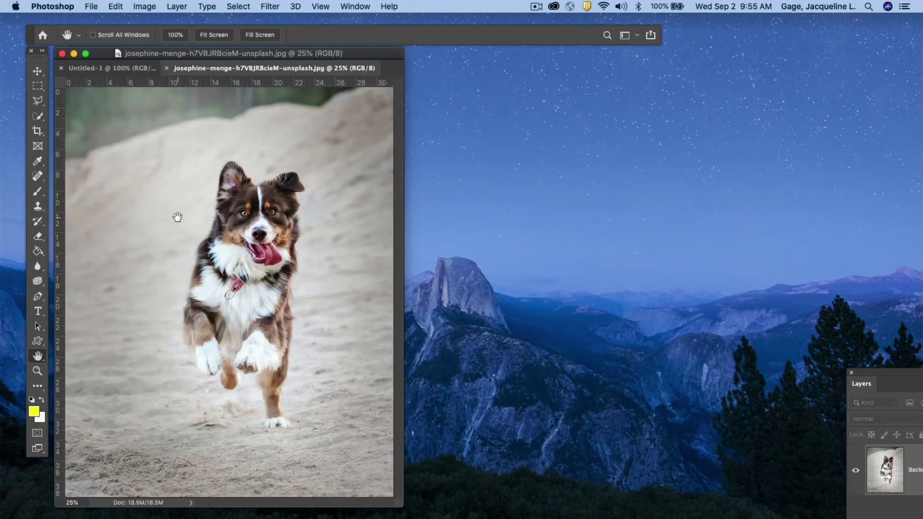
{"action": "left_click", "coordinate": [111, 68]}
{"action": "left_click", "coordinate": [196, 68]}
{"action": "left_click_drag", "start_coordinate": [403, 508], "coordinate": [655, 505]}
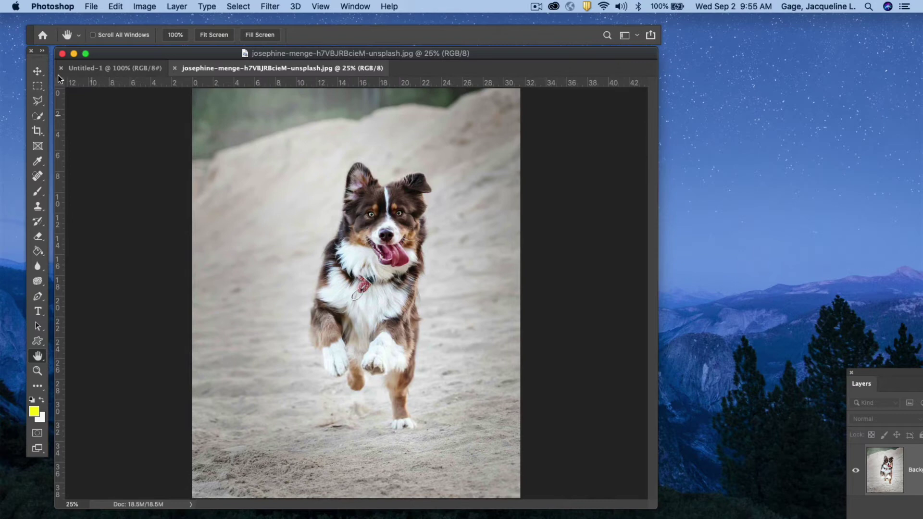
Select a wide rectangle around the dog with the Rectangular Marquee and copy it.
{"action": "left_click", "coordinate": [37, 87]}
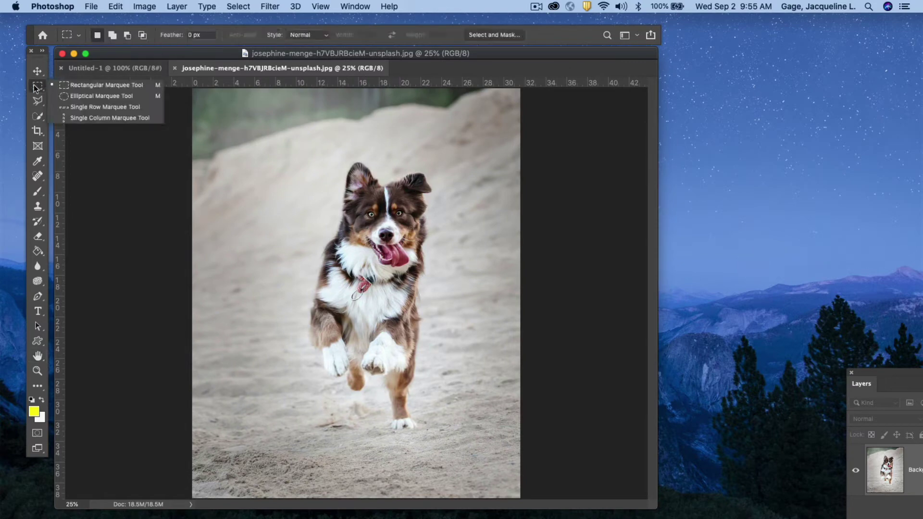
{"action": "left_click", "coordinate": [76, 86]}
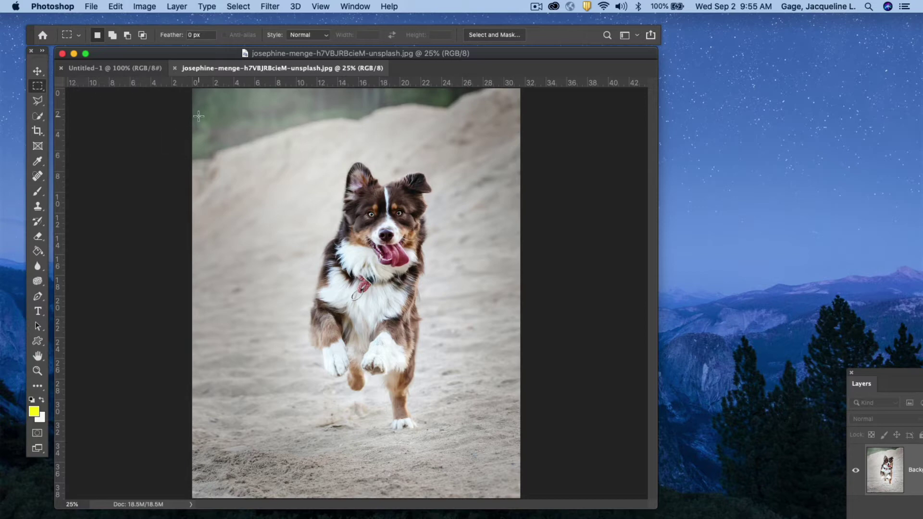
{"action": "left_click_drag", "start_coordinate": [192, 123], "coordinate": [529, 365]}
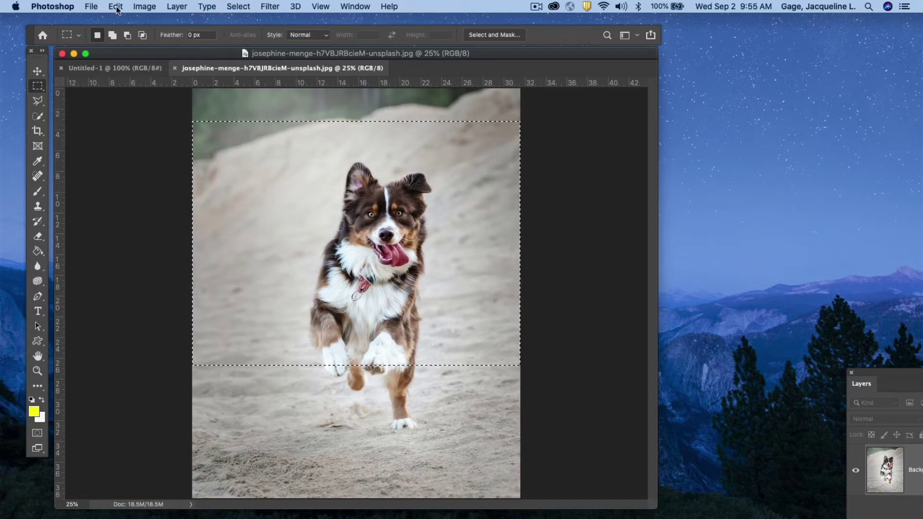
{"action": "left_click", "coordinate": [115, 6]}
{"action": "left_click", "coordinate": [127, 92]}
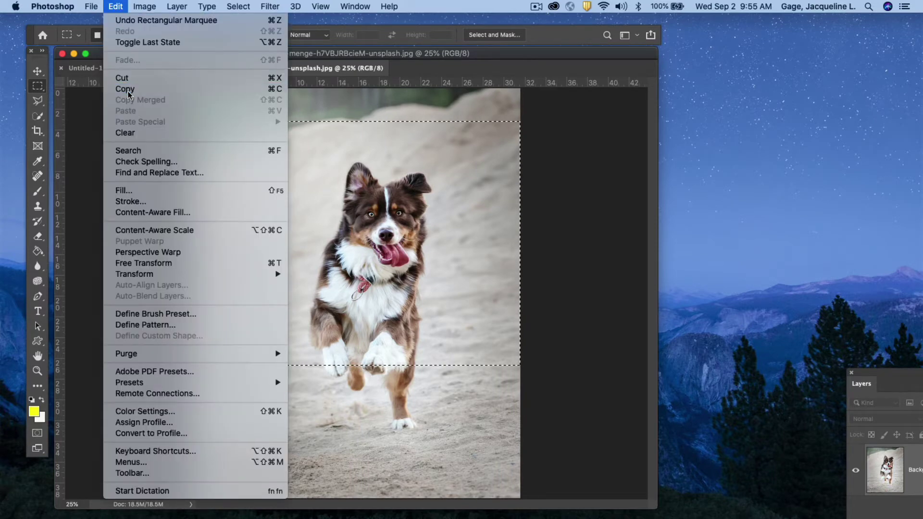
{"action": "left_click", "coordinate": [123, 68]}
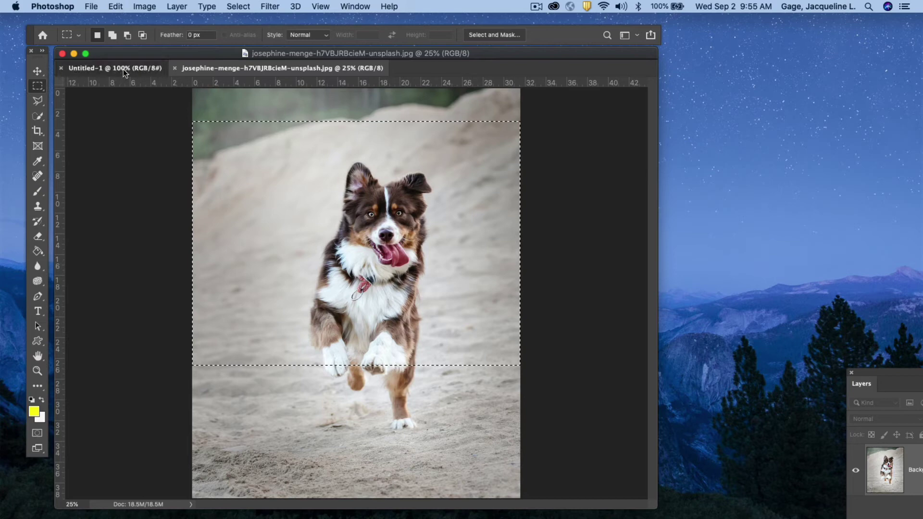
Paste the dog band into the banner as Layer 1 and toggle its visibility to check it.
{"action": "left_click", "coordinate": [119, 7]}
{"action": "left_click", "coordinate": [137, 112]}
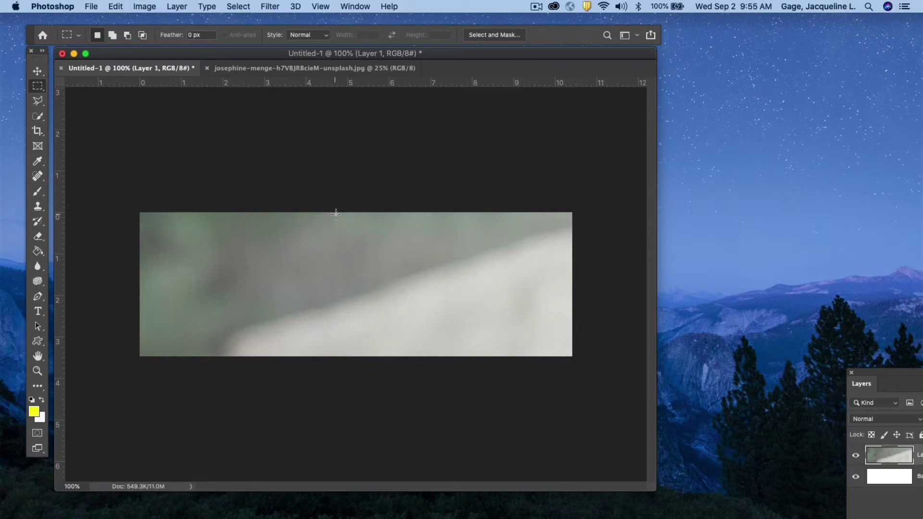
{"action": "left_click_drag", "start_coordinate": [873, 372], "coordinate": [713, 105]}
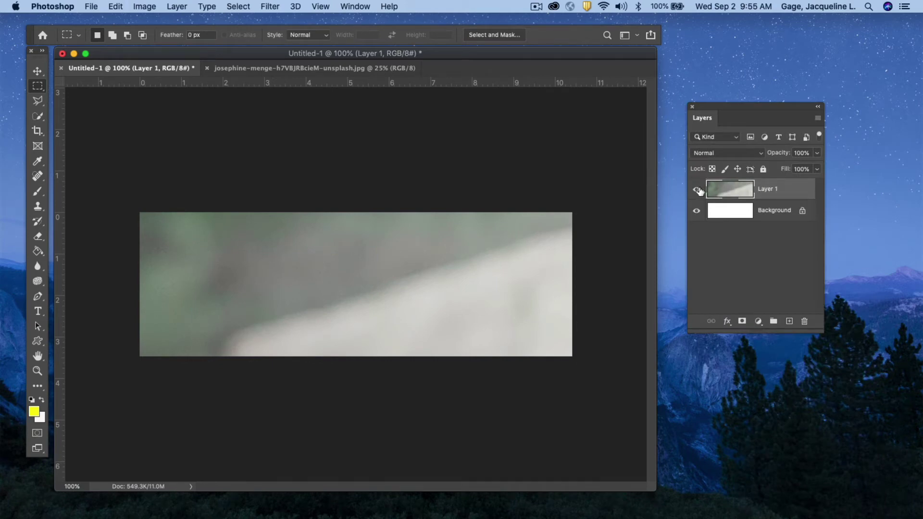
{"action": "left_click", "coordinate": [697, 190]}
{"action": "left_click", "coordinate": [697, 189]}
Start scaling the pasted photo layer and fit the whole canvas on screen.
{"action": "left_click", "coordinate": [114, 7]}
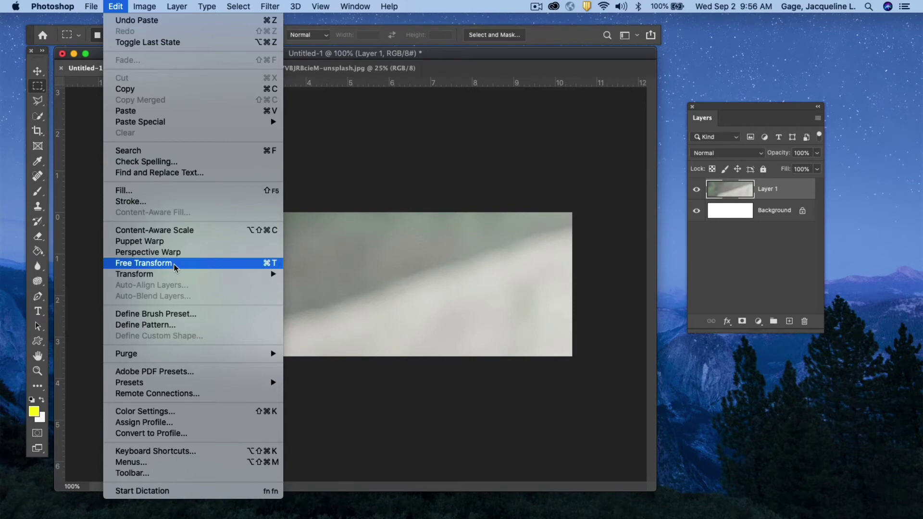
{"action": "mouse_move", "coordinate": [175, 275]}
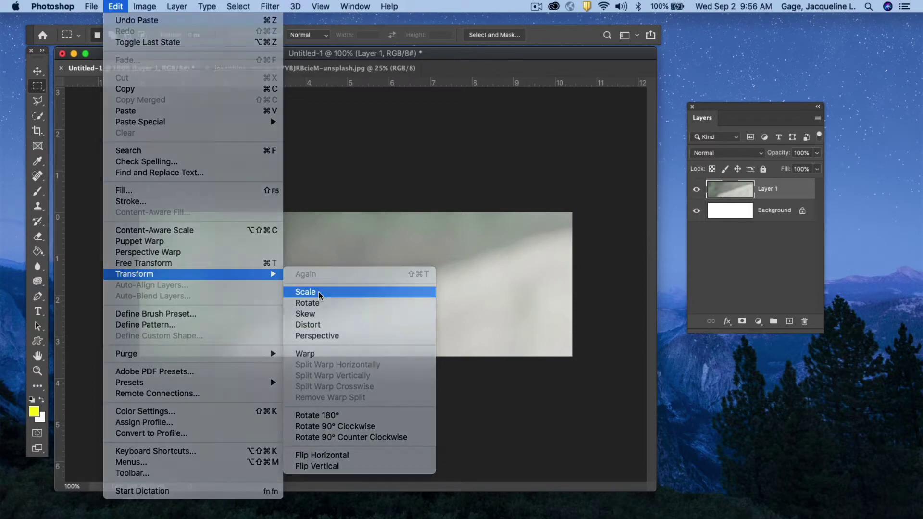
{"action": "left_click", "coordinate": [319, 294]}
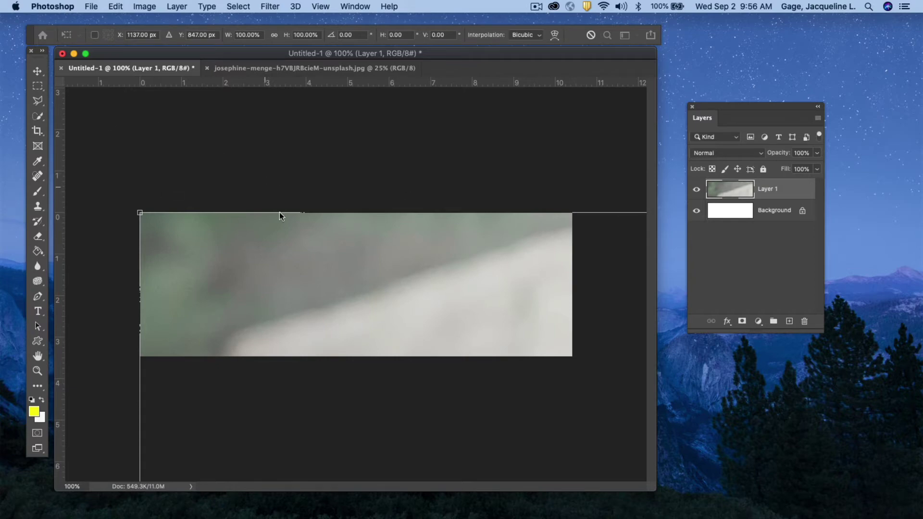
{"action": "left_click", "coordinate": [318, 7]}
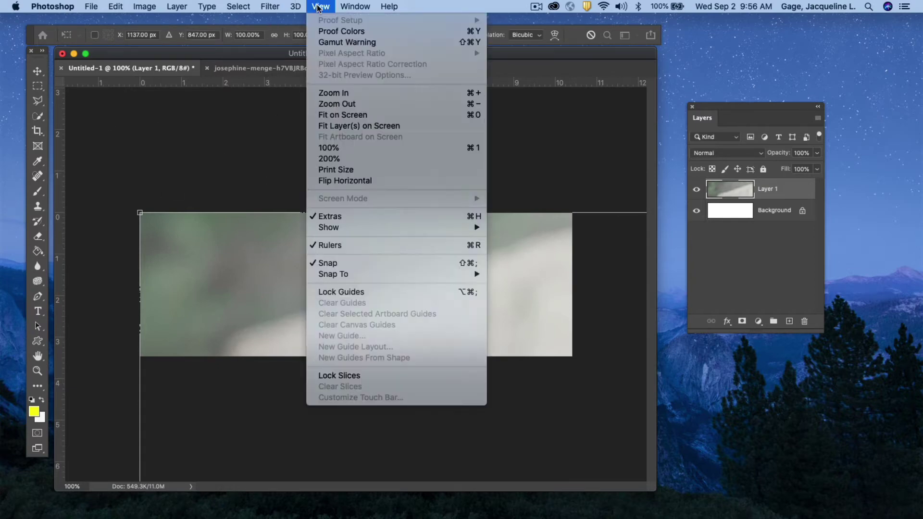
{"action": "left_click", "coordinate": [333, 115]}
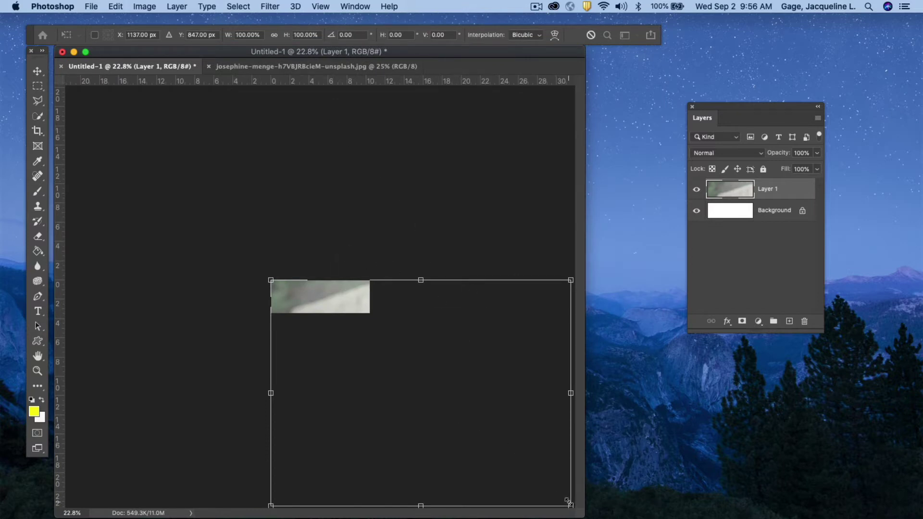
Scale the dog photo to about 28.45%, move it to the banner's right end and commit.
{"action": "left_click_drag", "start_coordinate": [567, 501], "coordinate": [395, 284]}
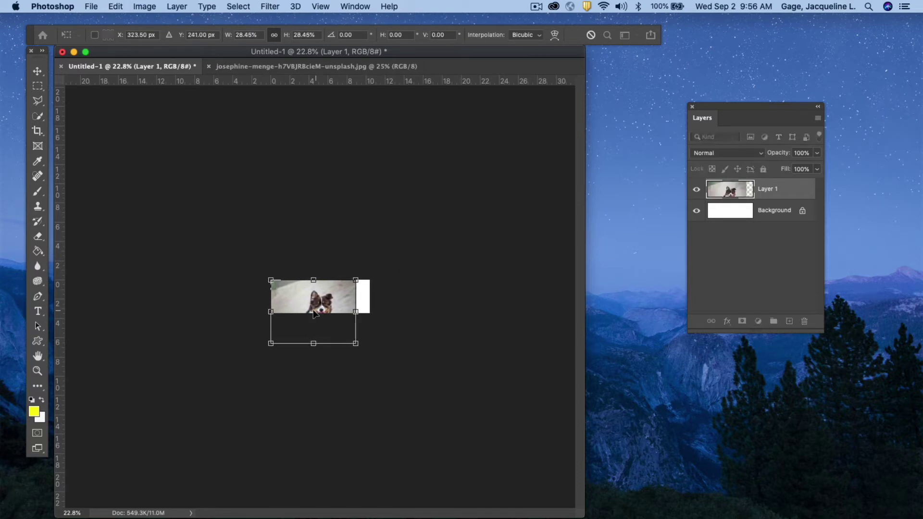
{"action": "left_click_drag", "start_coordinate": [328, 310], "coordinate": [356, 295]}
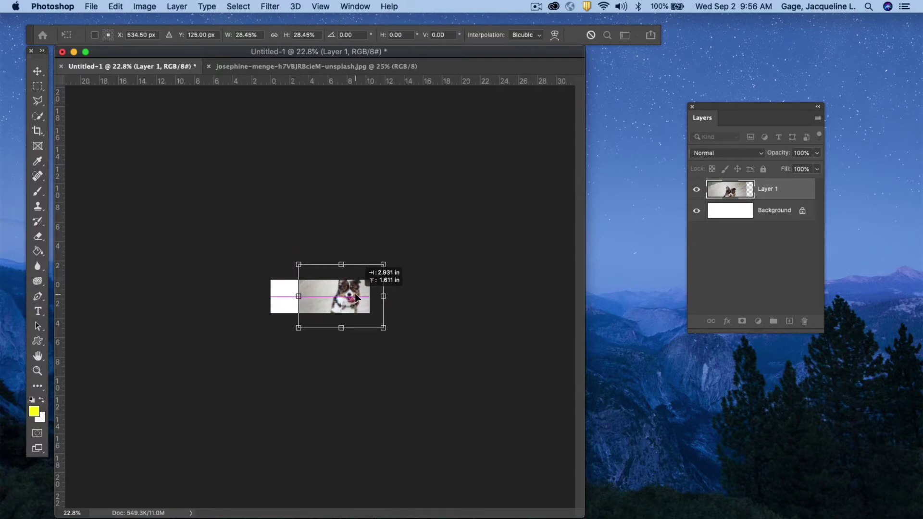
{"action": "left_click_drag", "start_coordinate": [356, 298], "coordinate": [351, 301]}
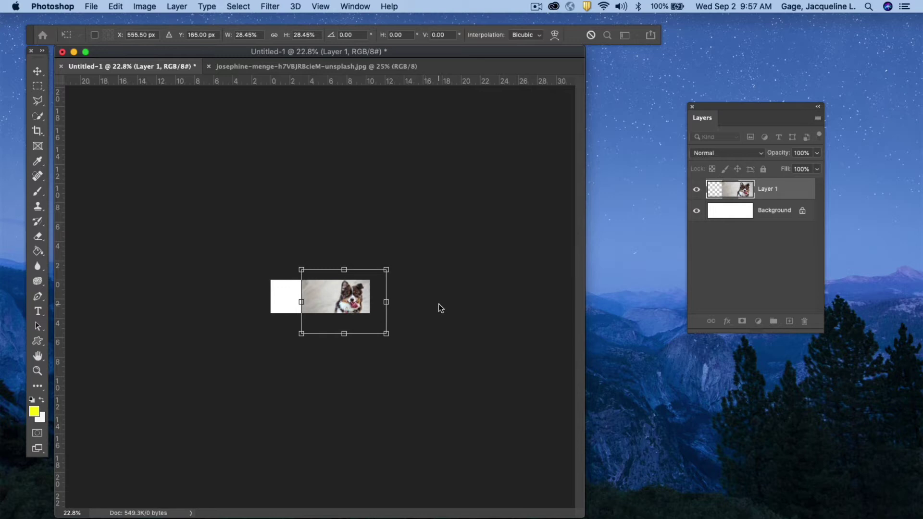
{"action": "key", "text": "Return"}
{"action": "key", "text": "m"}
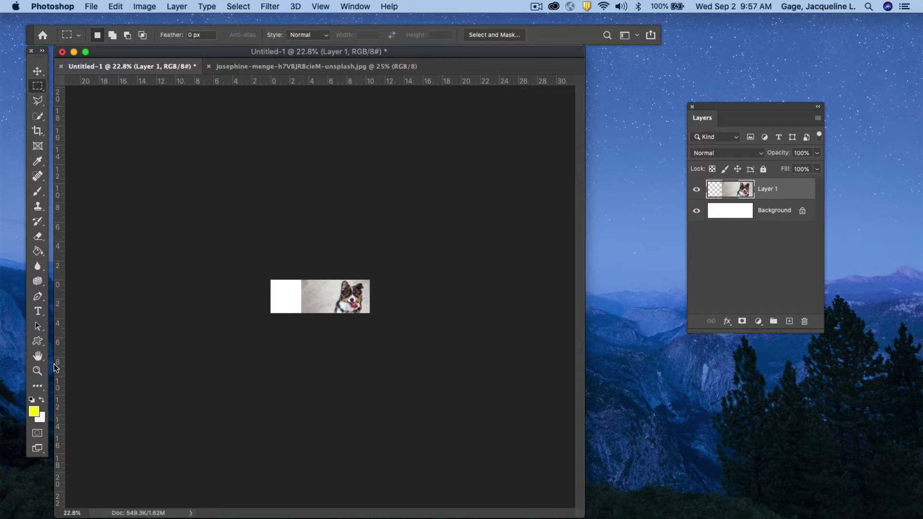
Zoom the banner to 100% and unlock the white Background into editable Layer 0.
{"action": "left_click", "coordinate": [38, 371]}
{"action": "left_click", "coordinate": [329, 313]}
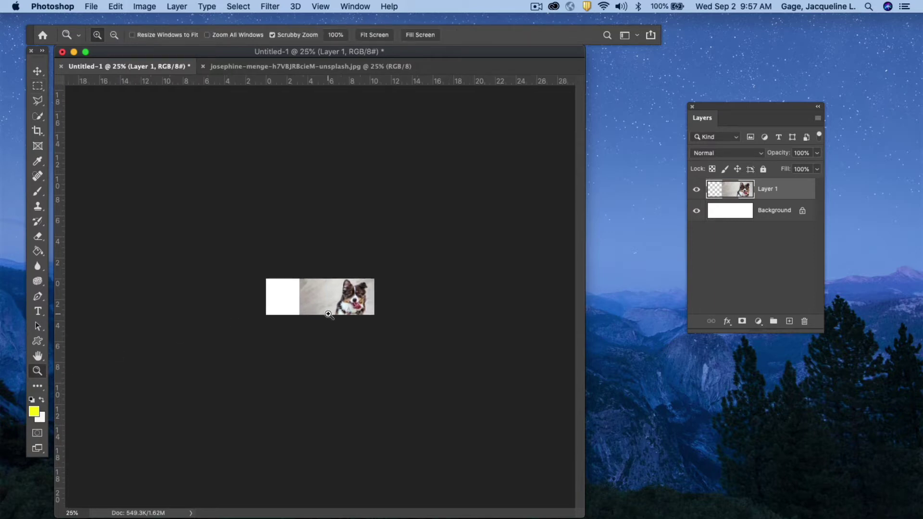
{"action": "left_click", "coordinate": [329, 315]}
{"action": "left_click", "coordinate": [329, 314]}
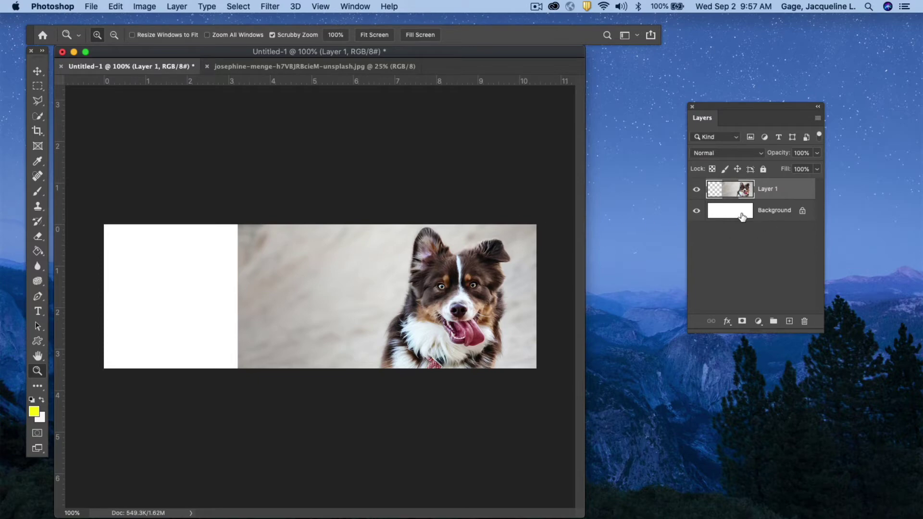
{"action": "left_click_drag", "start_coordinate": [774, 108], "coordinate": [669, 103]}
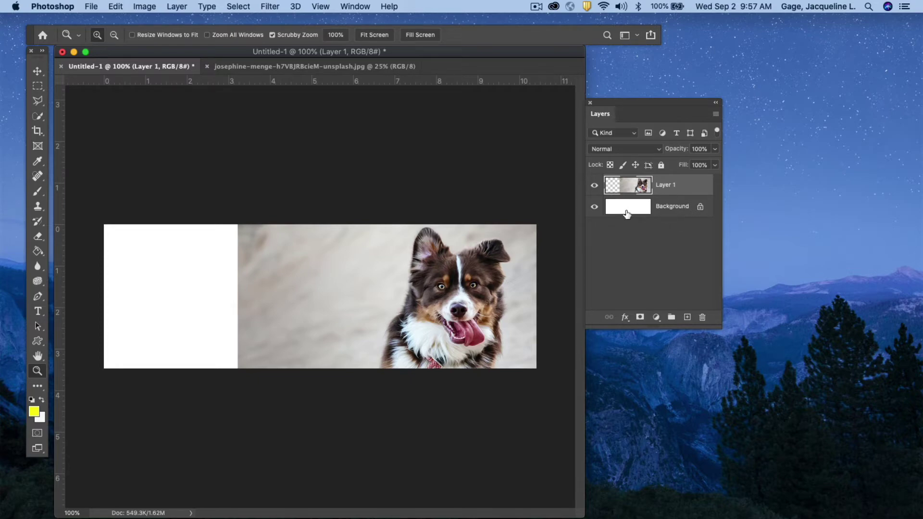
{"action": "left_click", "coordinate": [700, 206]}
{"action": "key", "text": "space"}
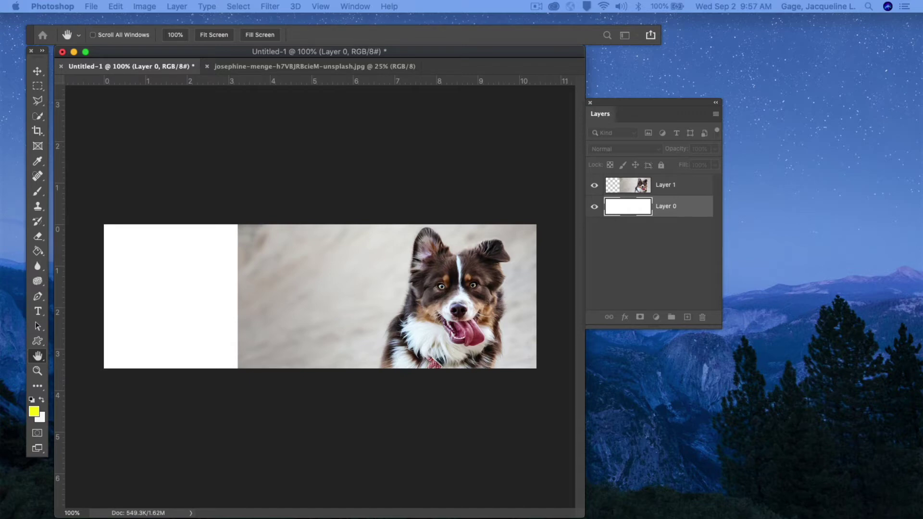
{"action": "key", "text": "z"}
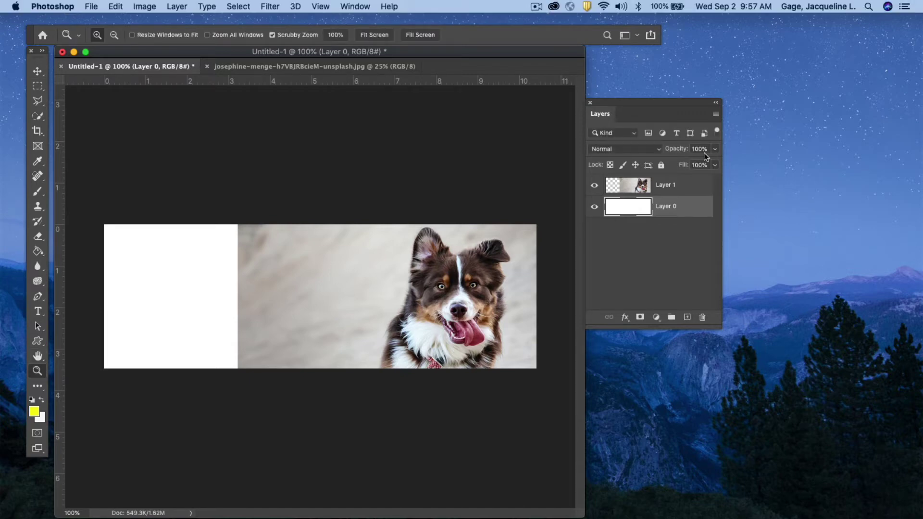
Sample a pale grey (d6d1cd) from the dog photo's backdrop as the foreground colour.
{"action": "left_click", "coordinate": [34, 412]}
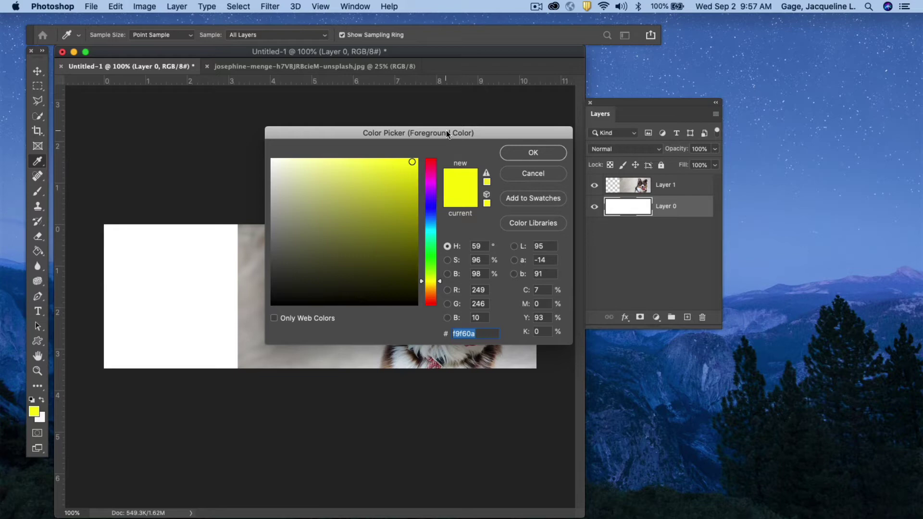
{"action": "left_click_drag", "start_coordinate": [446, 131], "coordinate": [559, 137]}
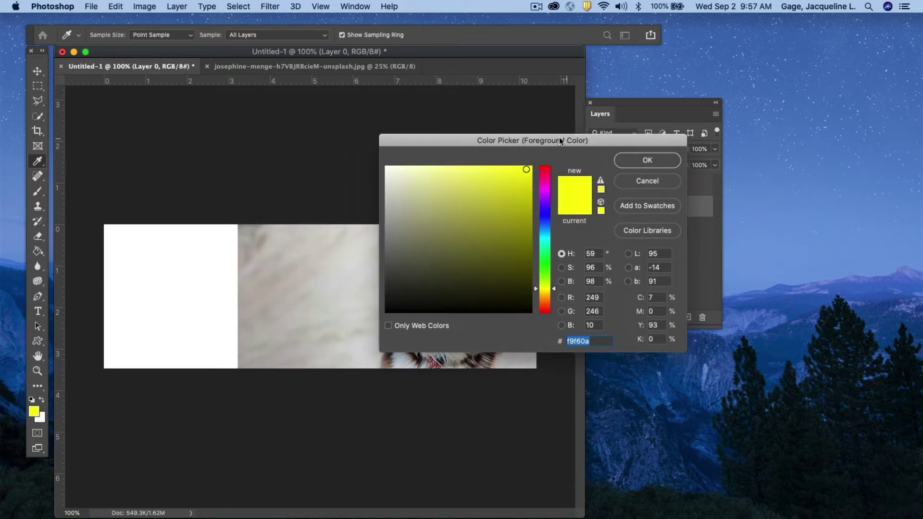
{"action": "left_click", "coordinate": [356, 266]}
{"action": "left_click", "coordinate": [392, 355]}
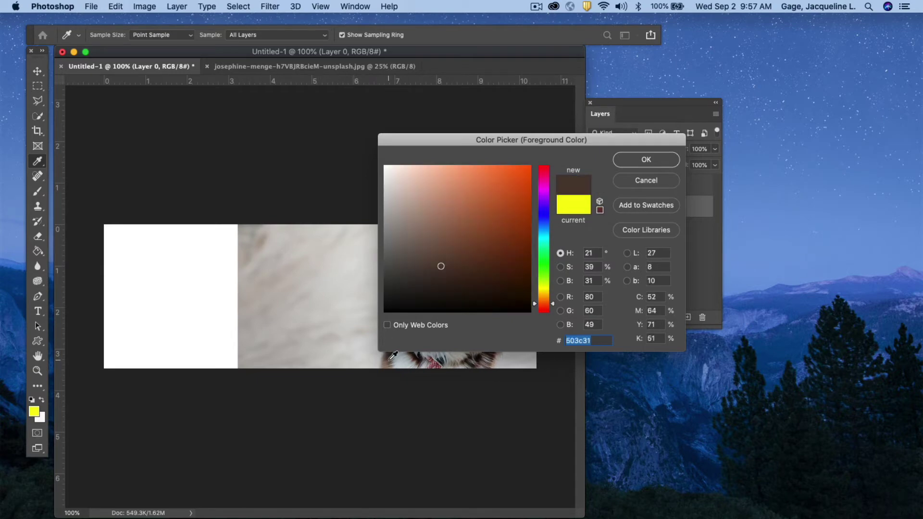
{"action": "left_click", "coordinate": [477, 357]}
{"action": "left_click", "coordinate": [479, 357]}
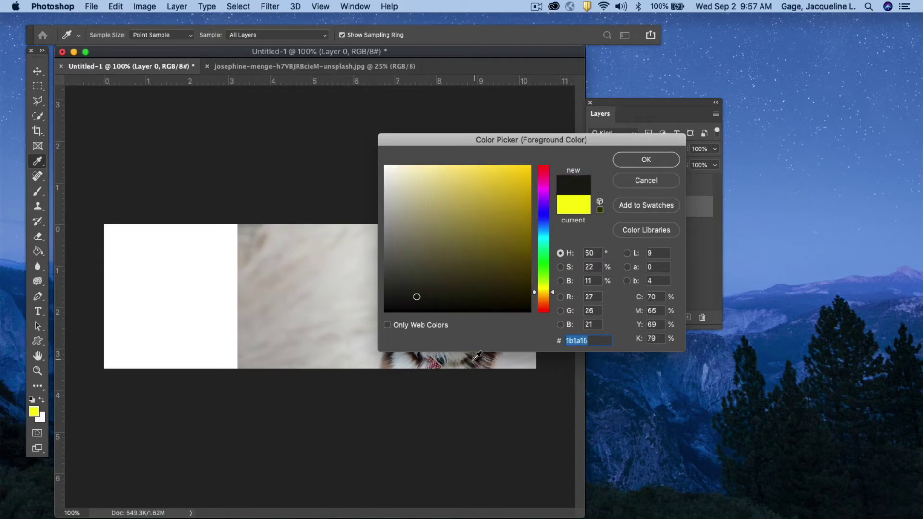
{"action": "left_click", "coordinate": [469, 359]}
{"action": "left_click", "coordinate": [347, 312]}
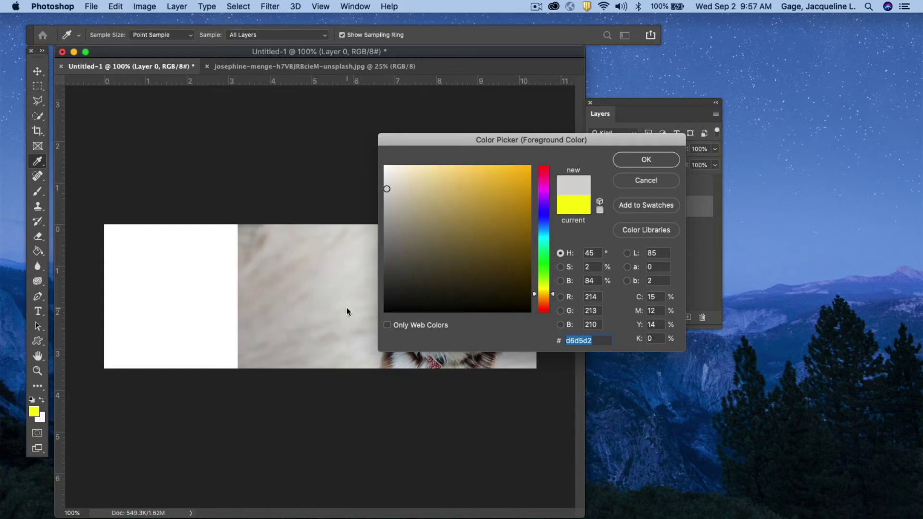
{"action": "left_click", "coordinate": [345, 248]}
{"action": "left_click", "coordinate": [318, 241]}
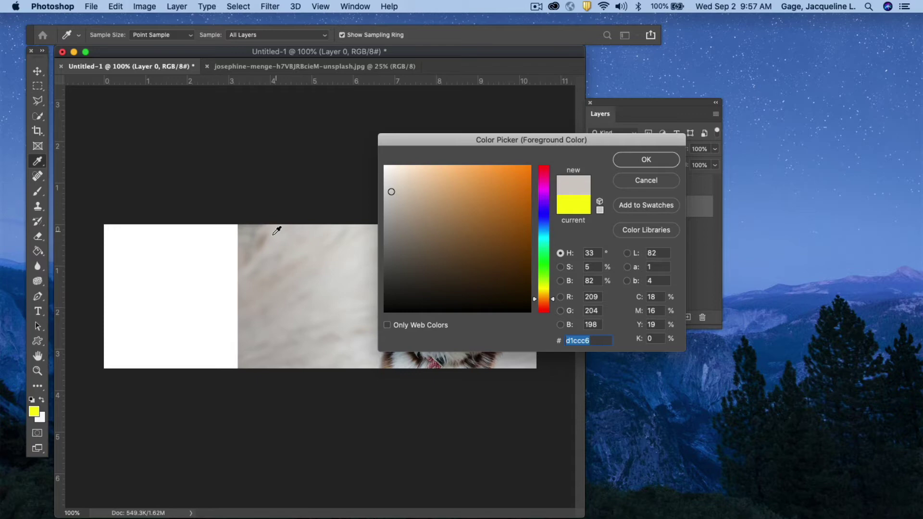
{"action": "left_click", "coordinate": [659, 158]}
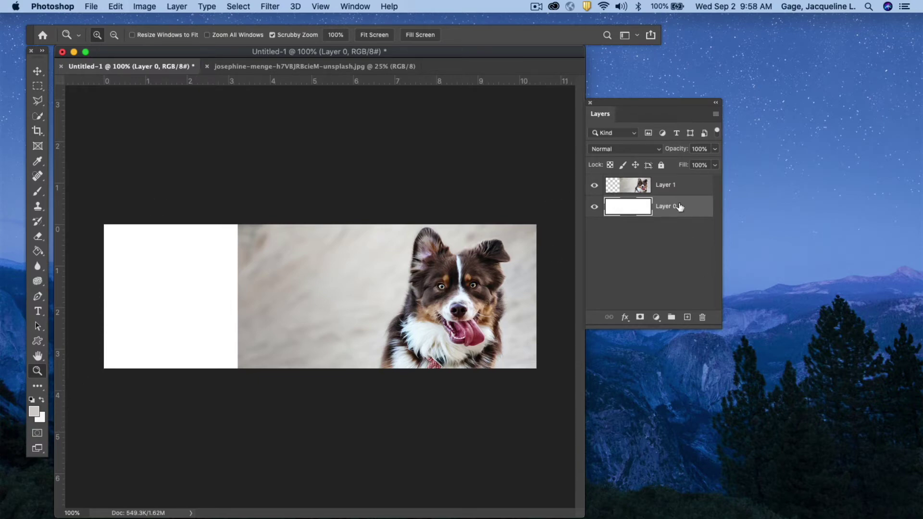
Fill Layer 0 with the foreground grey using Edit > Fill.
{"action": "left_click", "coordinate": [120, 10]}
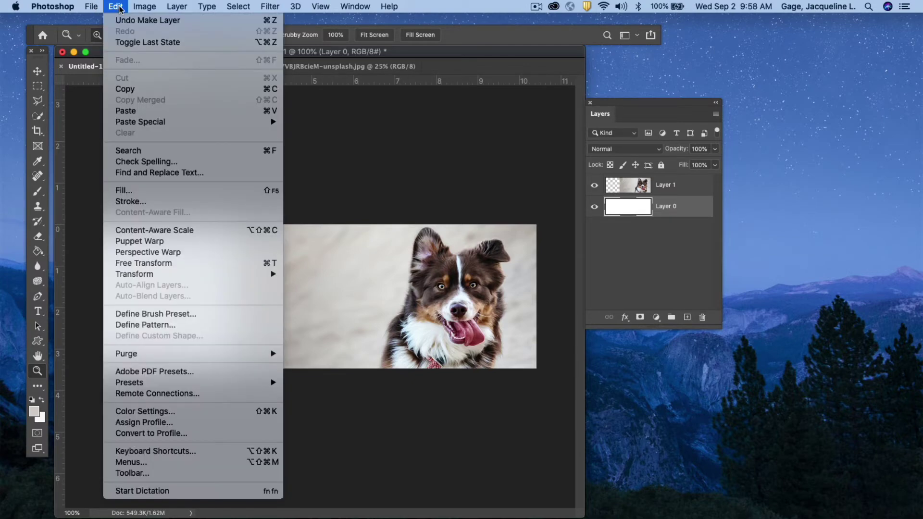
{"action": "left_click", "coordinate": [131, 191]}
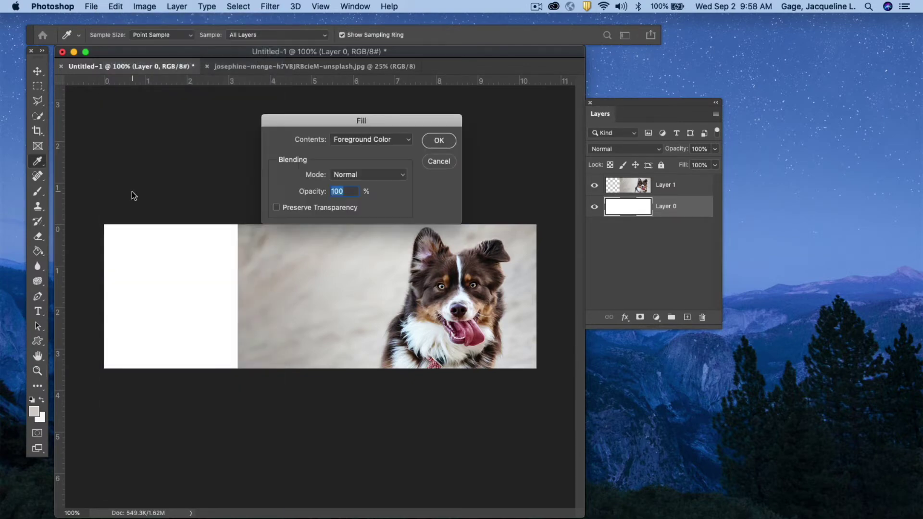
{"action": "left_click", "coordinate": [410, 142]}
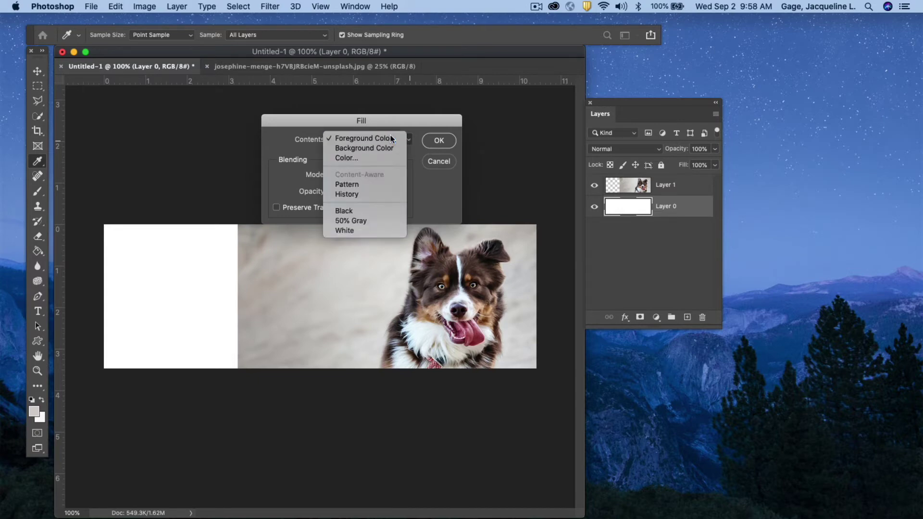
{"action": "left_click", "coordinate": [391, 139]}
{"action": "left_click", "coordinate": [439, 140]}
{"action": "key", "text": "z"}
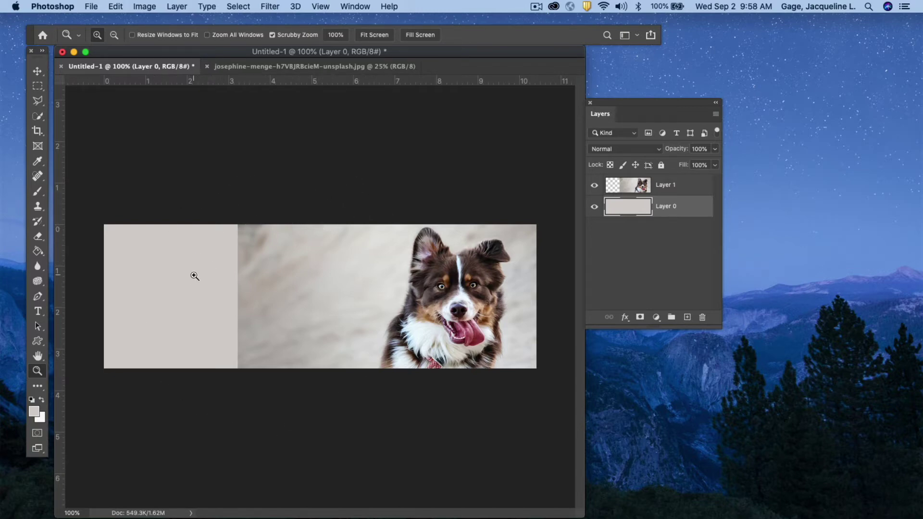
Choose the Rectangular Marquee, make Layer 1 active and set Feather to 80 px.
{"action": "left_click", "coordinate": [37, 86]}
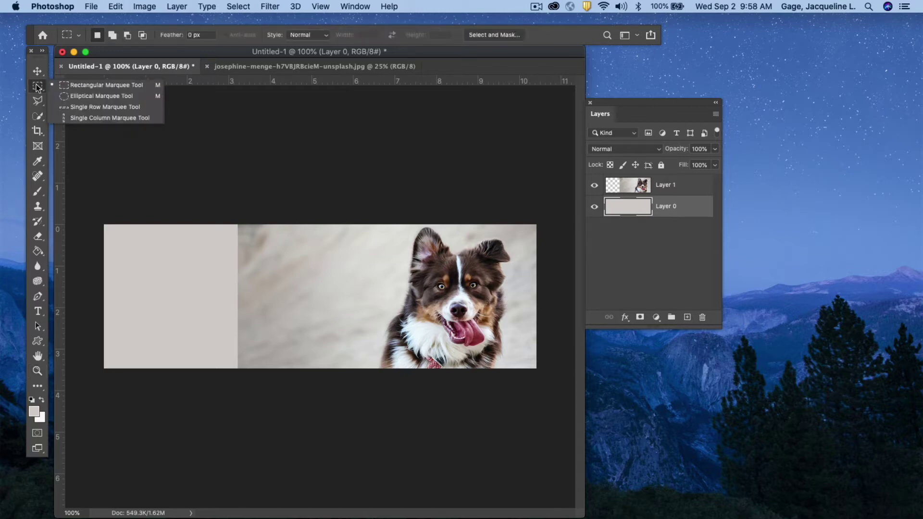
{"action": "left_click", "coordinate": [79, 86]}
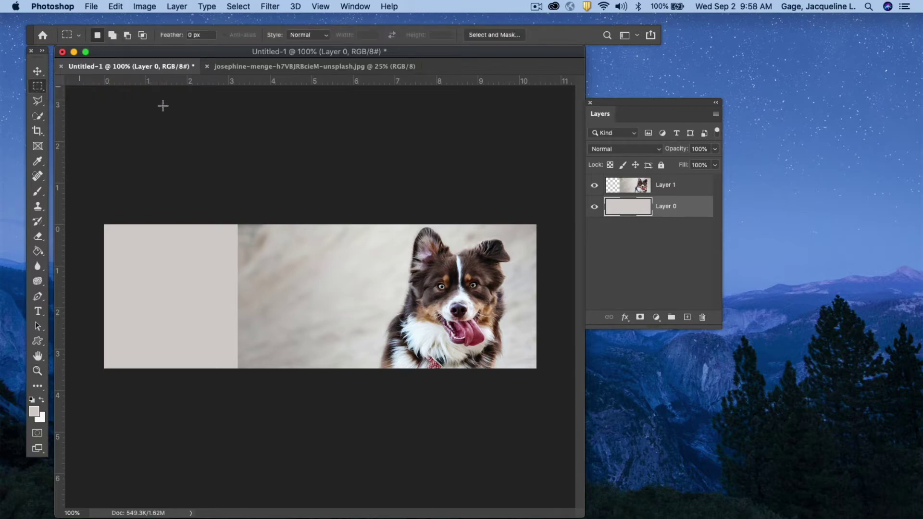
{"action": "left_click", "coordinate": [683, 186]}
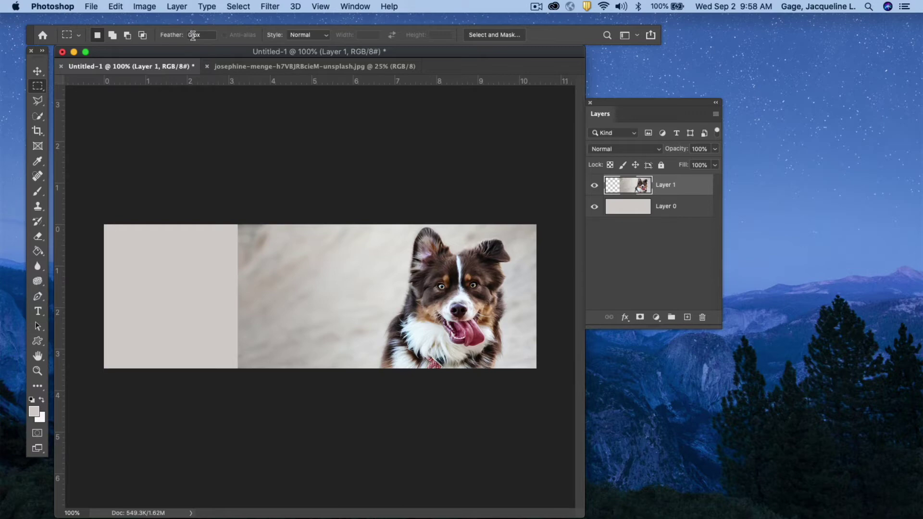
{"action": "left_click_drag", "start_coordinate": [190, 34], "coordinate": [185, 34]}
{"action": "double_click", "coordinate": [193, 37]}
Draw trial feathered selections over the grey–photo seam and dismiss the faint-selection warnings.
{"action": "left_click_drag", "start_coordinate": [216, 209], "coordinate": [287, 401]}
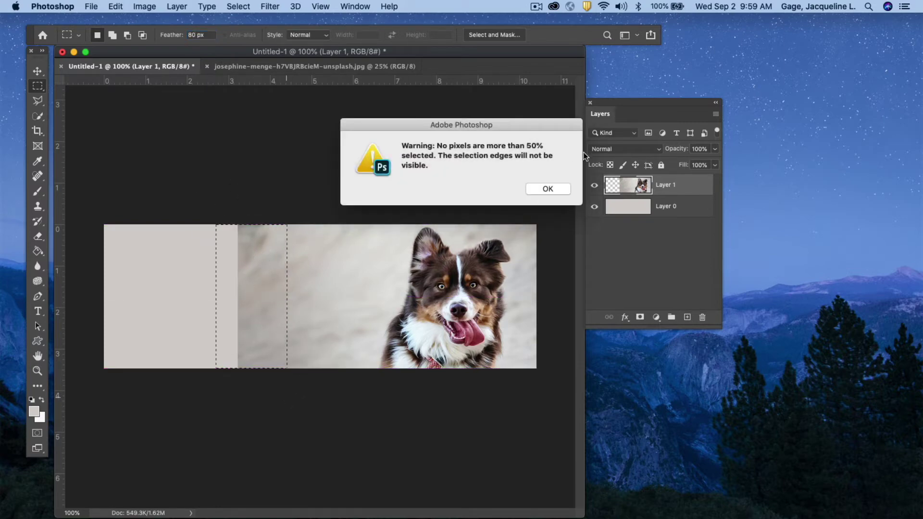
{"action": "left_click", "coordinate": [552, 189]}
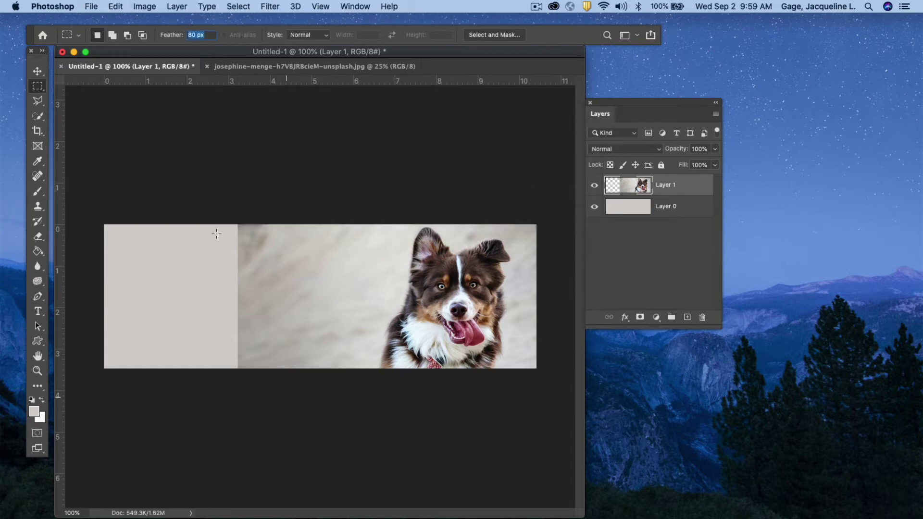
{"action": "left_click_drag", "start_coordinate": [219, 236], "coordinate": [264, 354]}
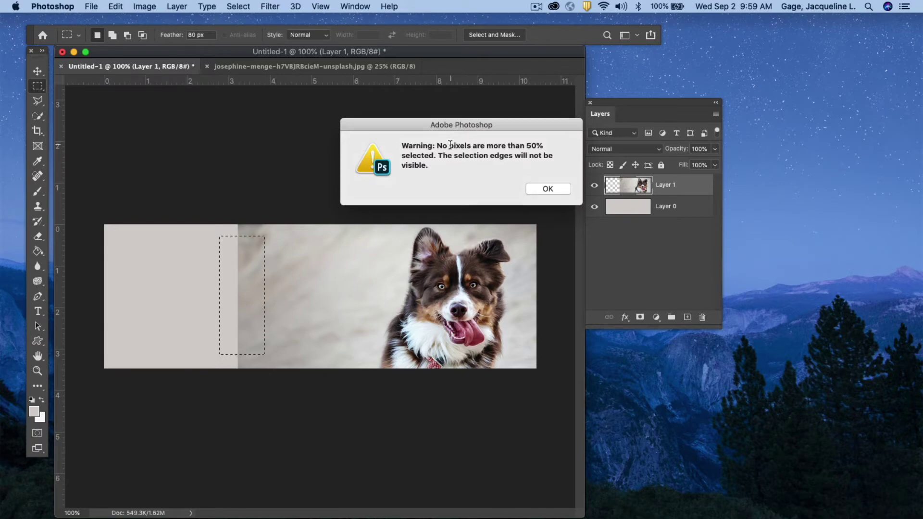
{"action": "left_click", "coordinate": [548, 189]}
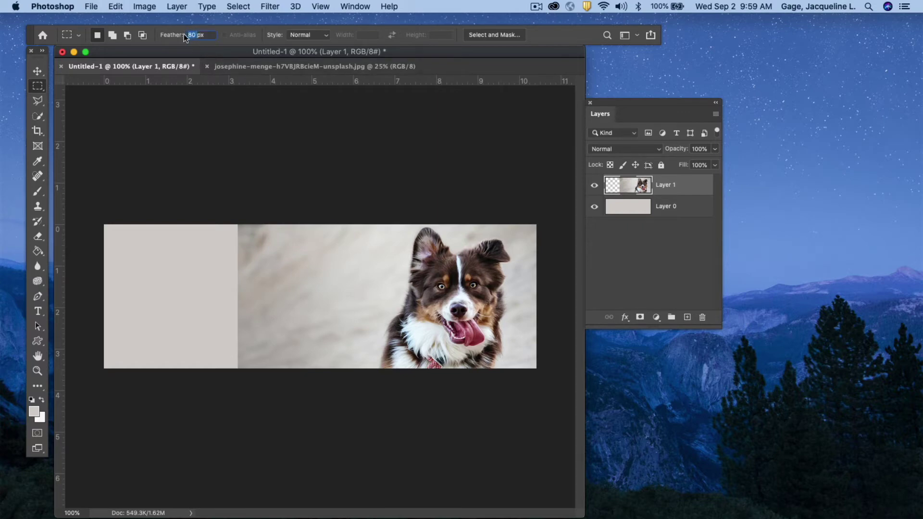
Set a 30 px feather and delete a soft oval over the seam to blend the photo's edge.
{"action": "type", "text": "30"}
{"action": "left_click_drag", "start_coordinate": [218, 224], "coordinate": [272, 379]}
{"action": "left_click_drag", "start_coordinate": [247, 255], "coordinate": [238, 257]}
{"action": "key", "text": "Delete"}
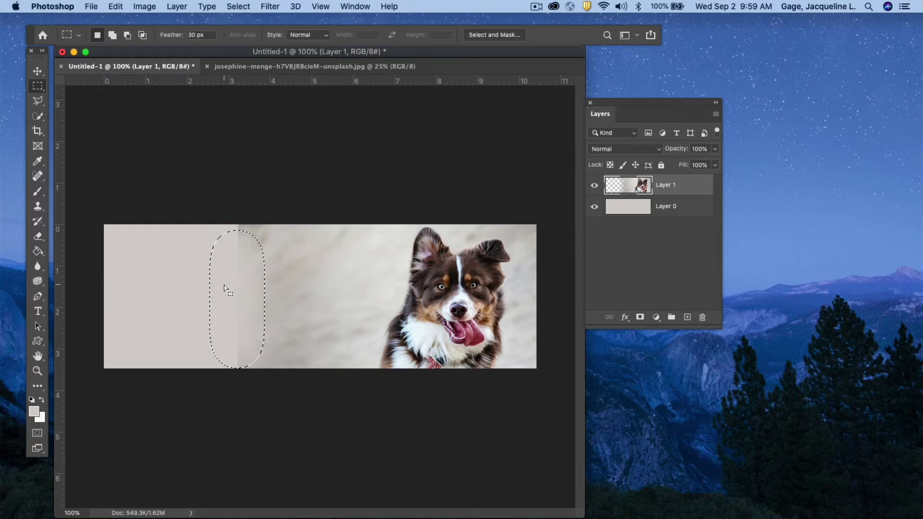
{"action": "key", "text": "Delete"}
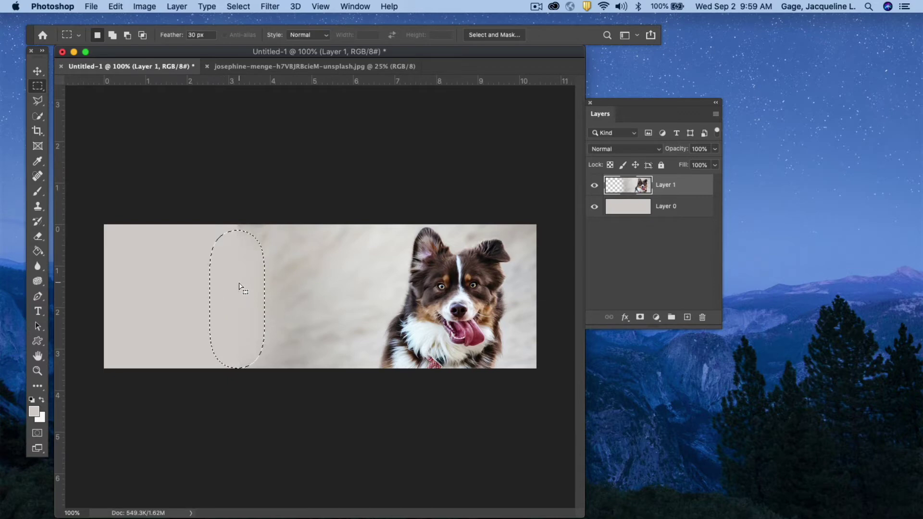
Move the oval selection down to the banner's bottom edge, then deselect.
{"action": "left_click_drag", "start_coordinate": [244, 283], "coordinate": [247, 257]}
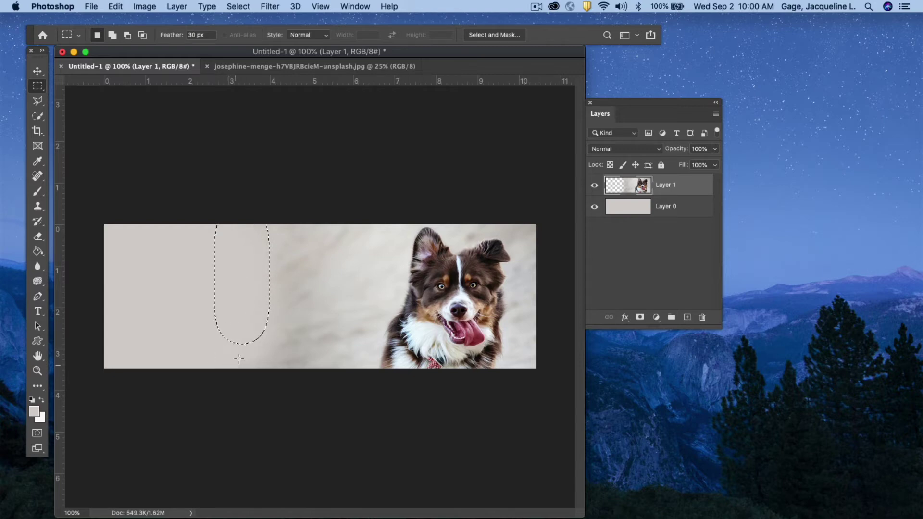
{"action": "left_click_drag", "start_coordinate": [248, 314], "coordinate": [245, 354]}
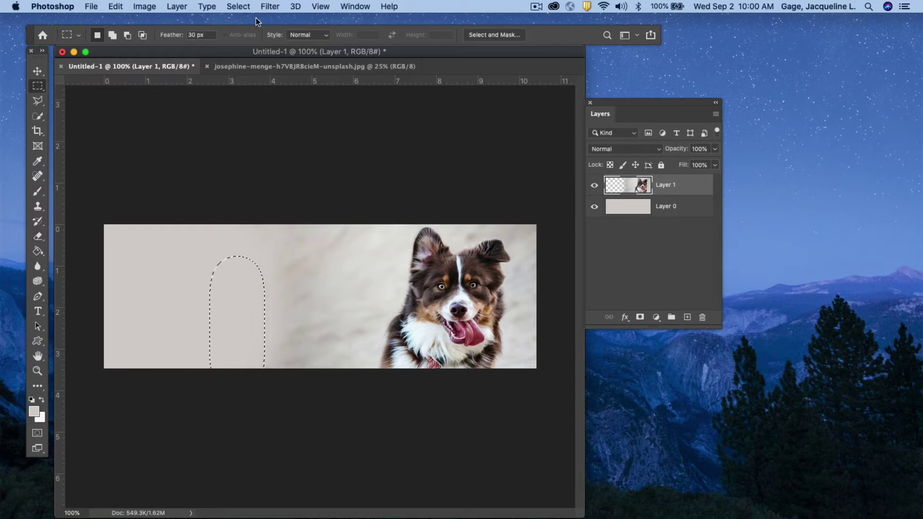
{"action": "left_click", "coordinate": [235, 7]}
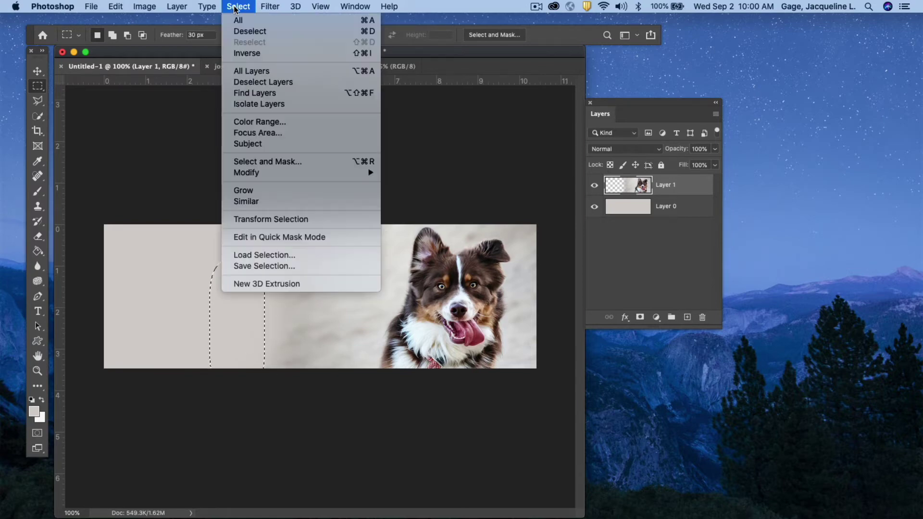
{"action": "left_click", "coordinate": [255, 30]}
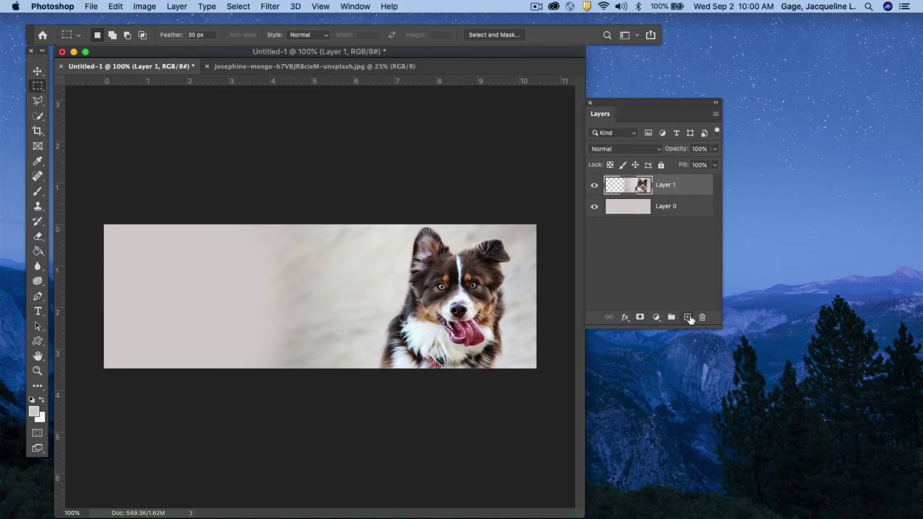
Add a new layer and type DOG and LOVERS on two lines at the banner's upper left.
{"action": "left_click", "coordinate": [688, 318]}
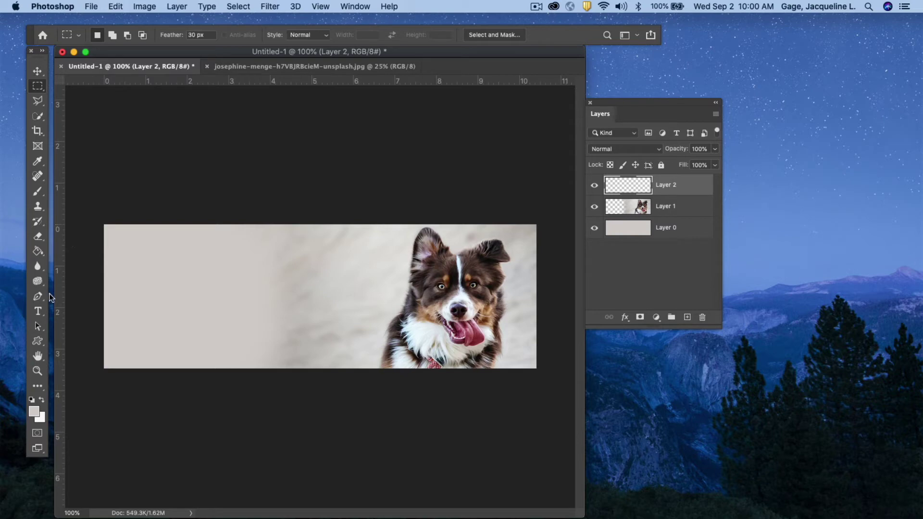
{"action": "left_click", "coordinate": [39, 311]}
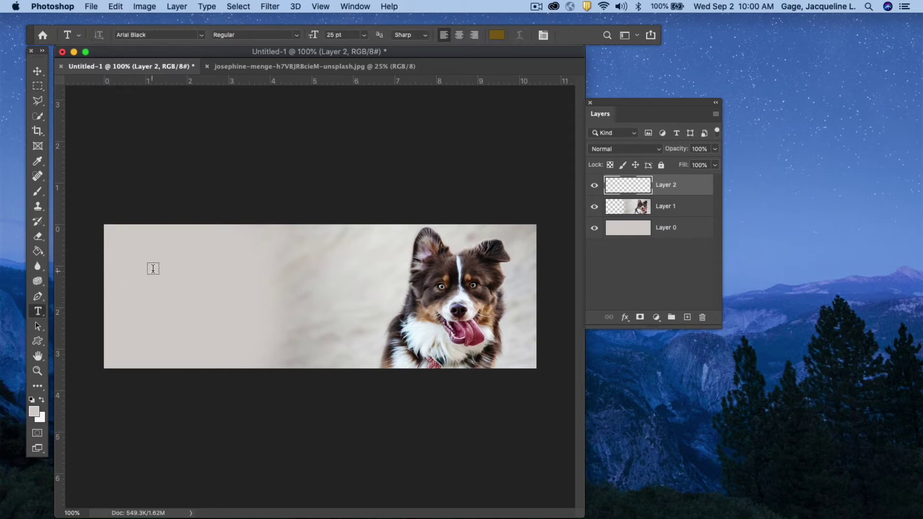
{"action": "left_click", "coordinate": [139, 256]}
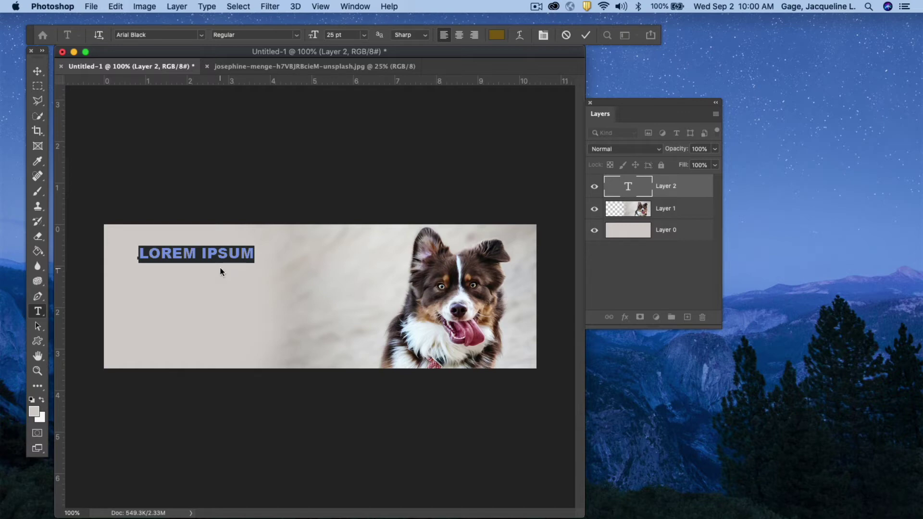
{"action": "type", "text": "DO"}
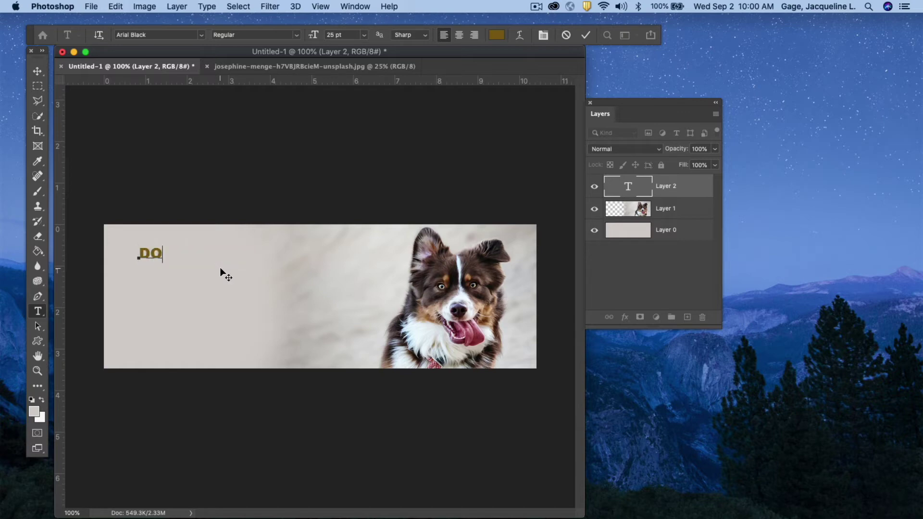
{"action": "type", "text": "G"}
{"action": "key", "text": "BackSpace"}
{"action": "type", "text": "G"}
{"action": "key", "text": "Return"}
{"action": "type", "text": "LOVER"}
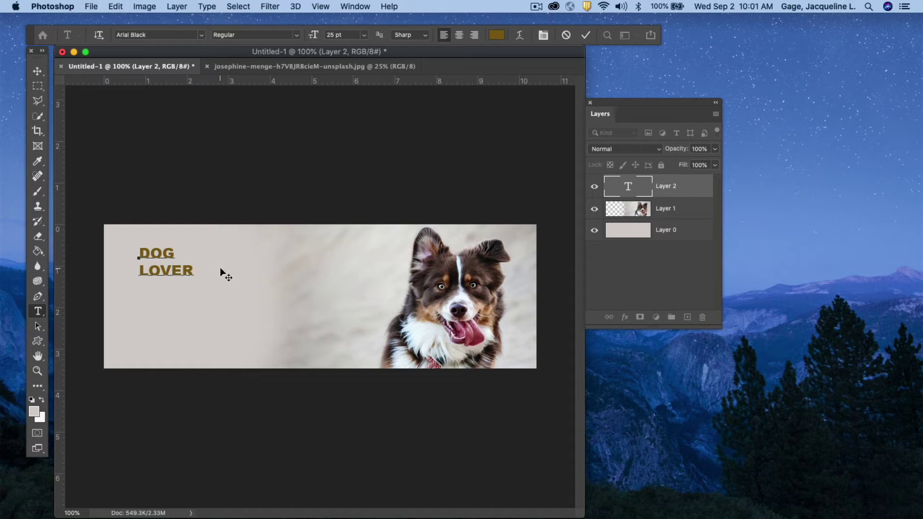
{"action": "type", "text": "S"}
Turn on All Caps, rearrange the Paragraph panel, close Character, and select all DOG LOVERS text.
{"action": "left_click", "coordinate": [543, 35]}
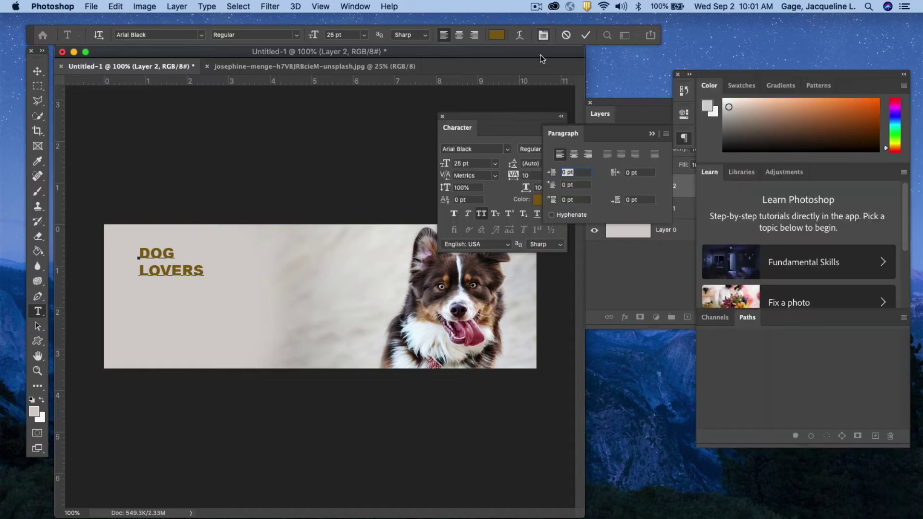
{"action": "left_click", "coordinate": [481, 215]}
{"action": "left_click_drag", "start_coordinate": [558, 130], "coordinate": [681, 151]}
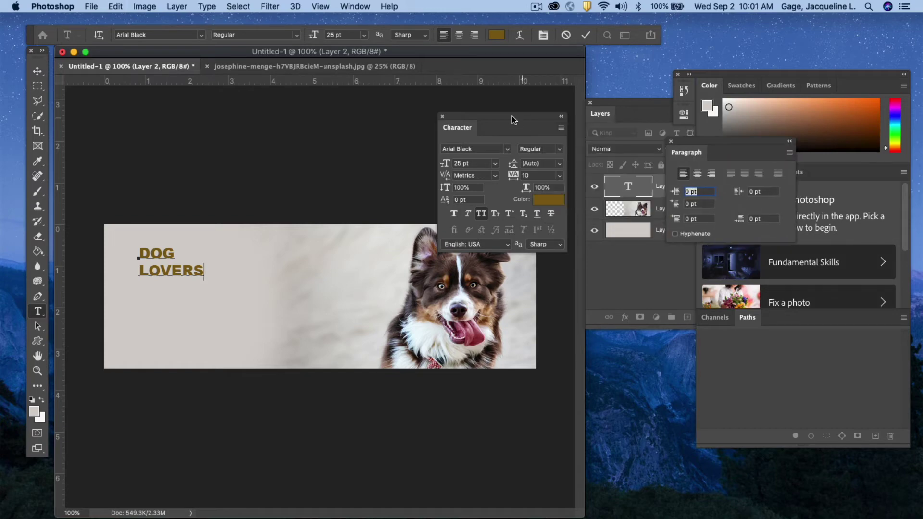
{"action": "left_click", "coordinate": [468, 214]}
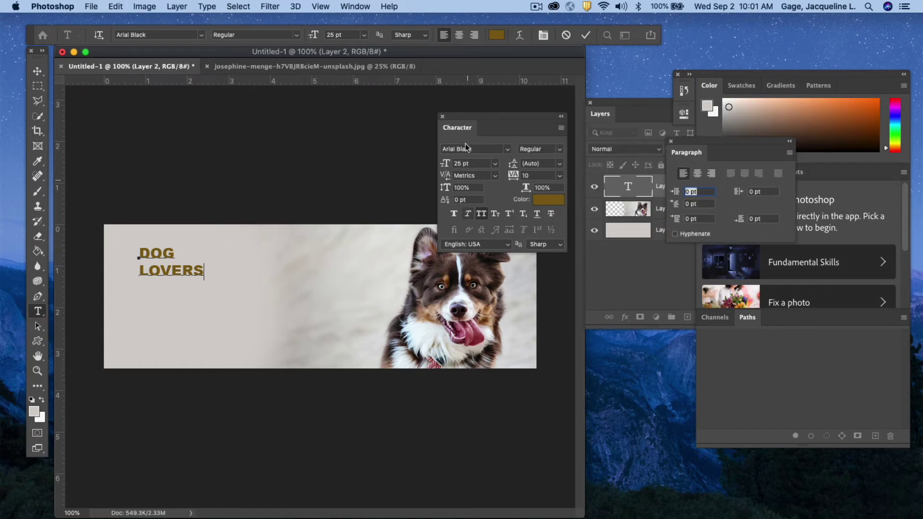
{"action": "left_click", "coordinate": [443, 117]}
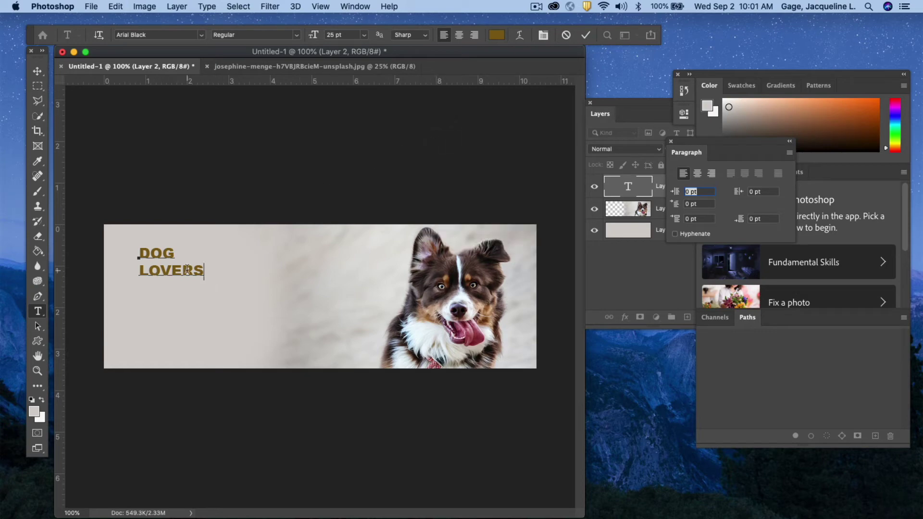
{"action": "left_click_drag", "start_coordinate": [206, 271], "coordinate": [122, 252]}
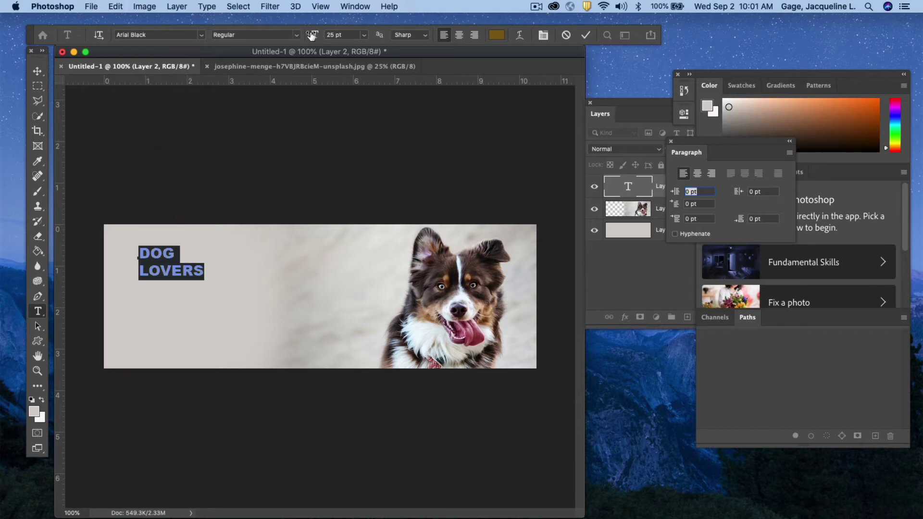
Enlarge DOG LOVERS to 66 pt, commit it, and drag it lower on the banner's left.
{"action": "left_click", "coordinate": [364, 35]}
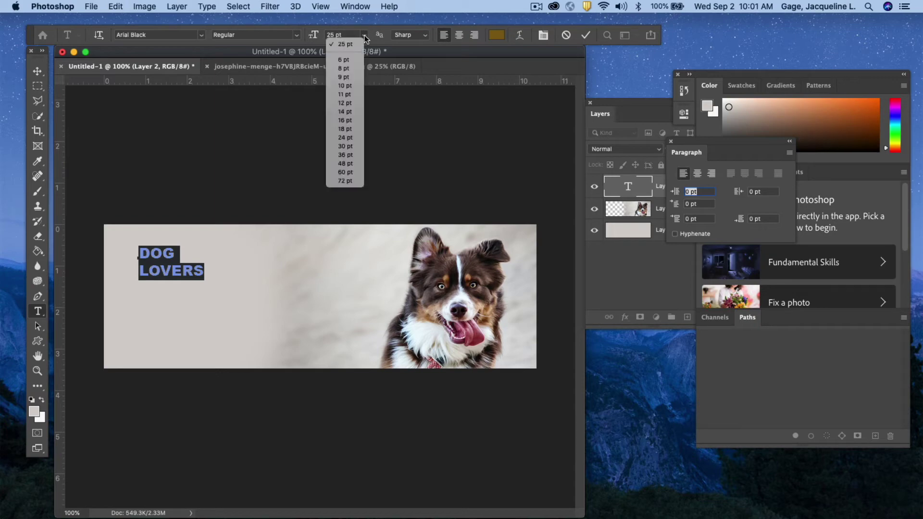
{"action": "left_click", "coordinate": [354, 182]}
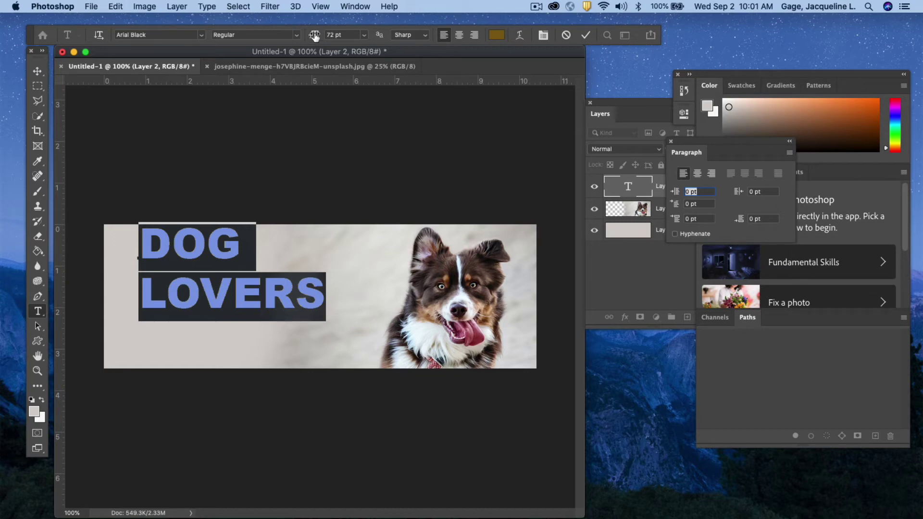
{"action": "left_click_drag", "start_coordinate": [314, 35], "coordinate": [313, 37]}
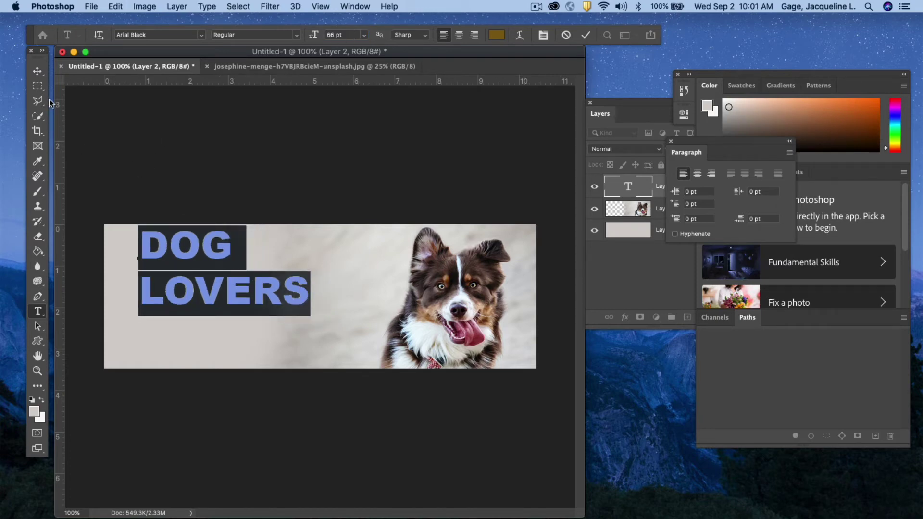
{"action": "left_click", "coordinate": [38, 71]}
{"action": "left_click_drag", "start_coordinate": [222, 298], "coordinate": [216, 325]}
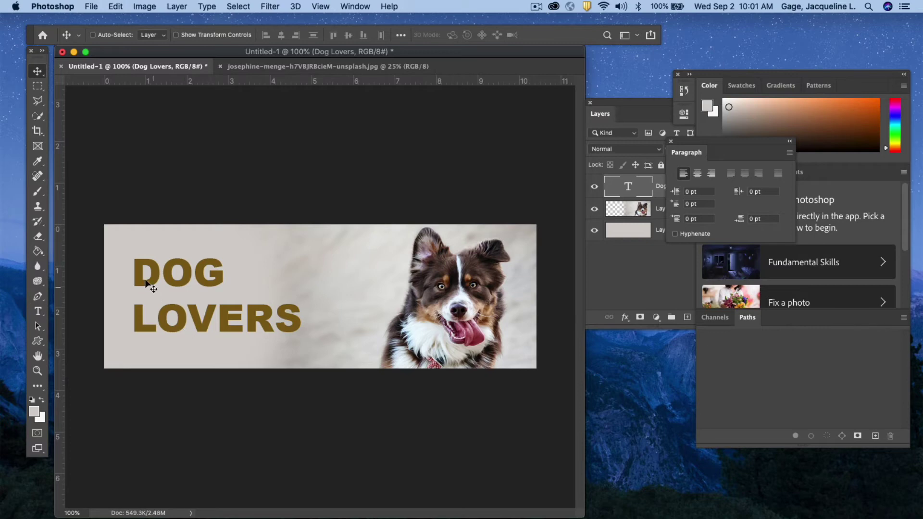
Set the DOG LOVERS leading to 66 pt in the Character panel and commit the text.
{"action": "left_click", "coordinate": [40, 311]}
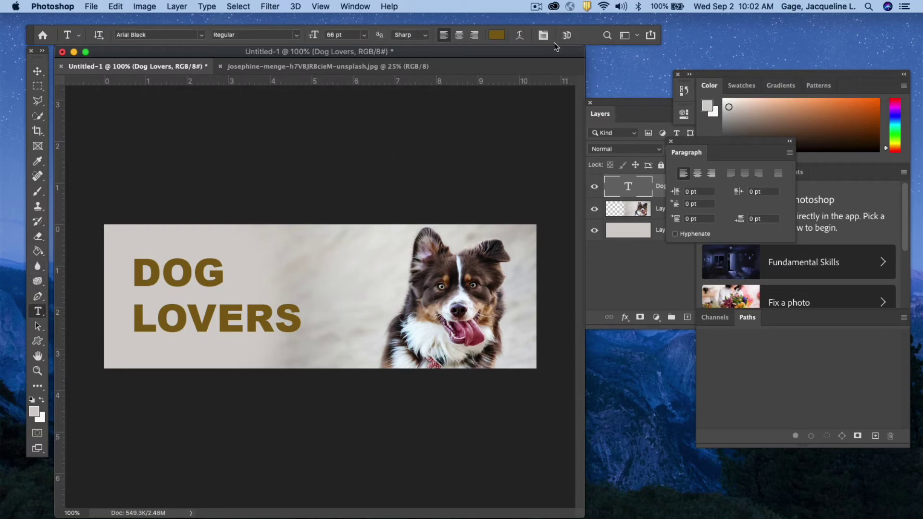
{"action": "left_click", "coordinate": [543, 35]}
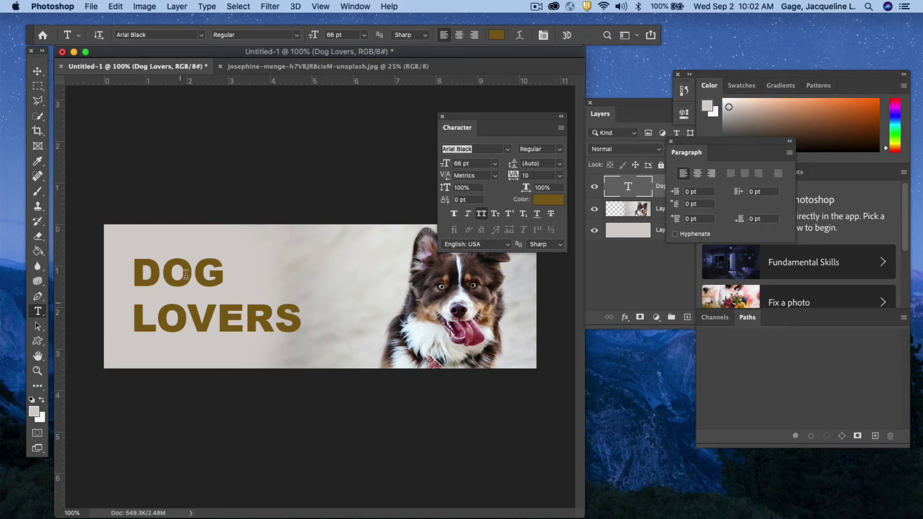
{"action": "left_click", "coordinate": [560, 166]}
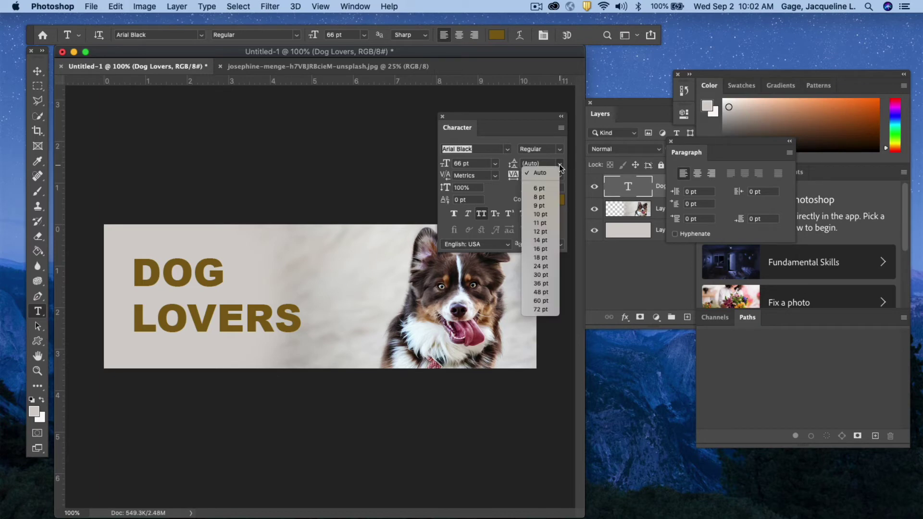
{"action": "left_click", "coordinate": [542, 258]}
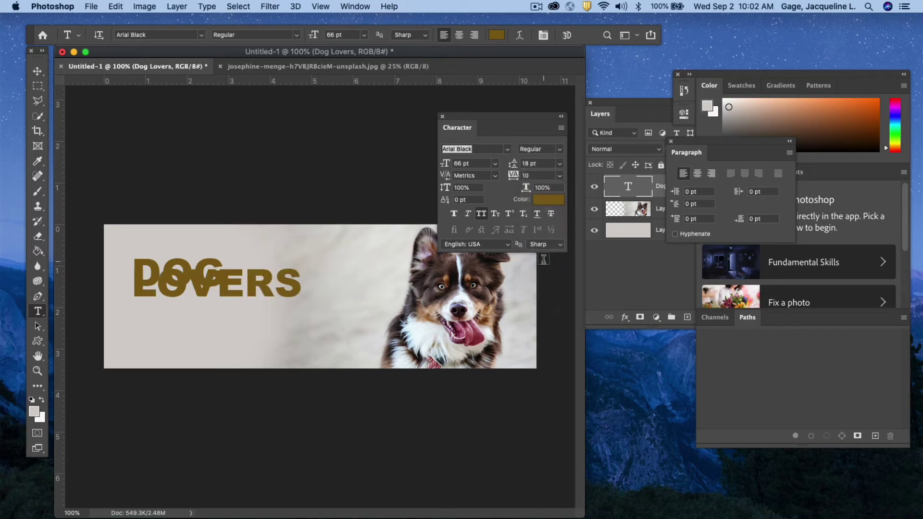
{"action": "left_click", "coordinate": [560, 165]}
{"action": "left_click", "coordinate": [540, 292]}
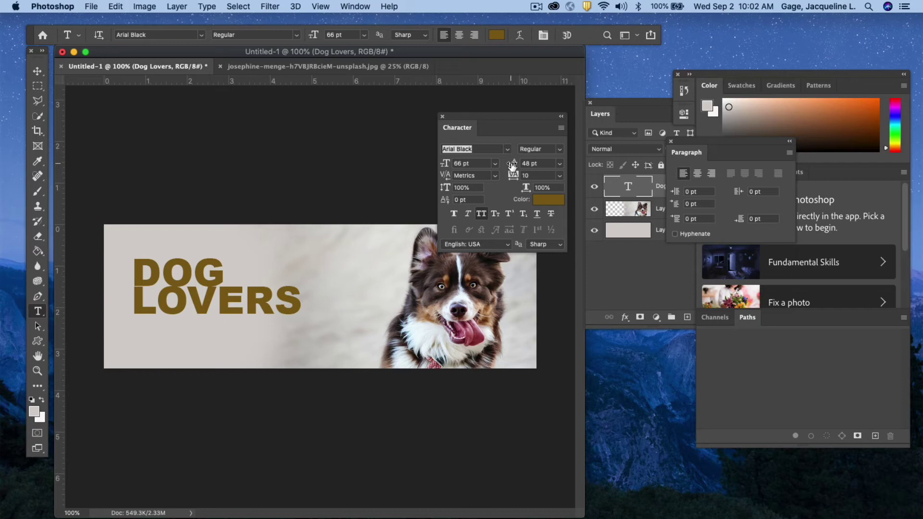
{"action": "left_click_drag", "start_coordinate": [512, 166], "coordinate": [519, 164]}
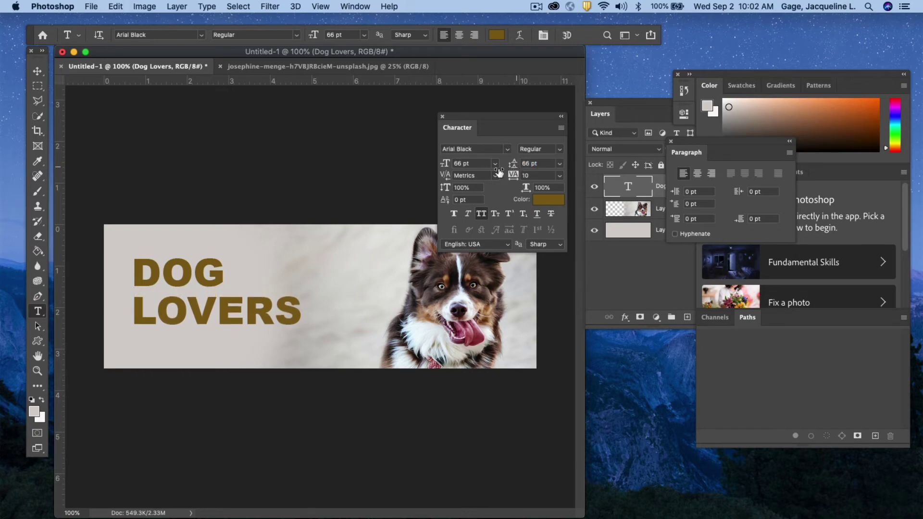
{"action": "left_click", "coordinate": [37, 72]}
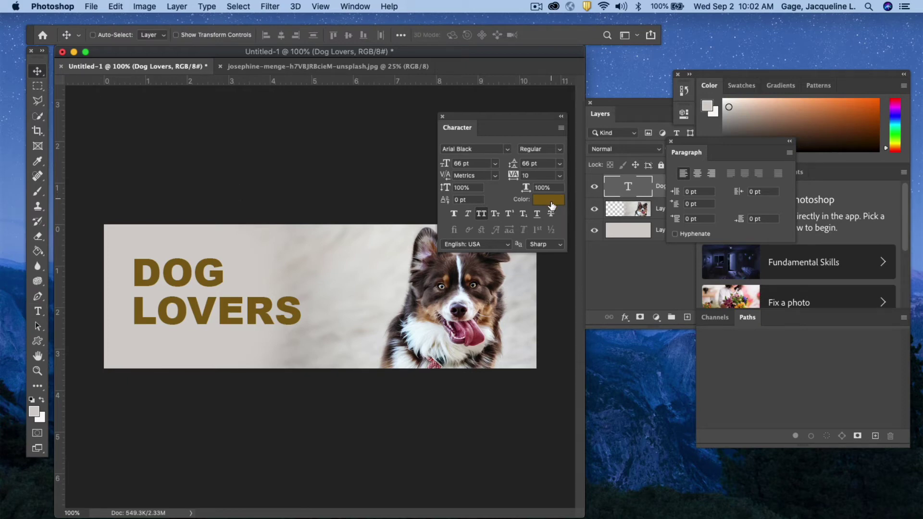
Dock the Character panel beside the Layers panel and bring it to the front.
{"action": "left_click", "coordinate": [39, 313]}
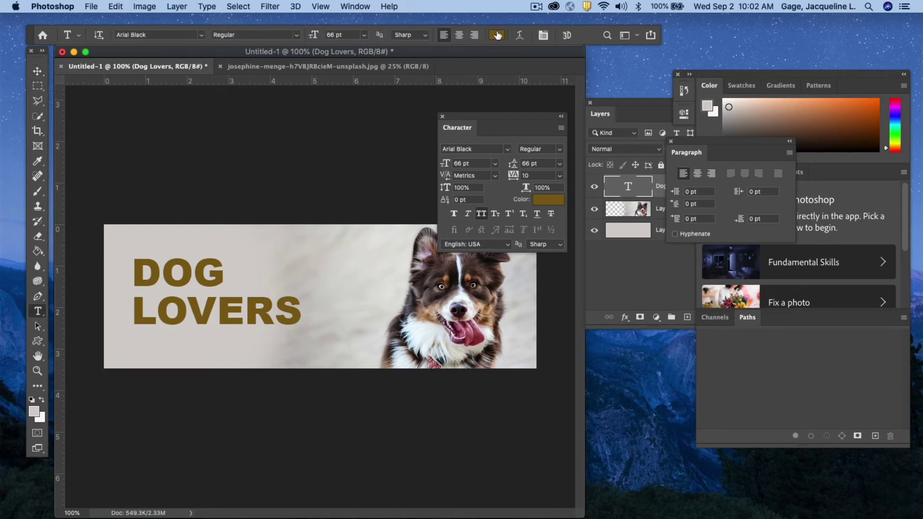
{"action": "left_click_drag", "start_coordinate": [487, 117], "coordinate": [630, 114]}
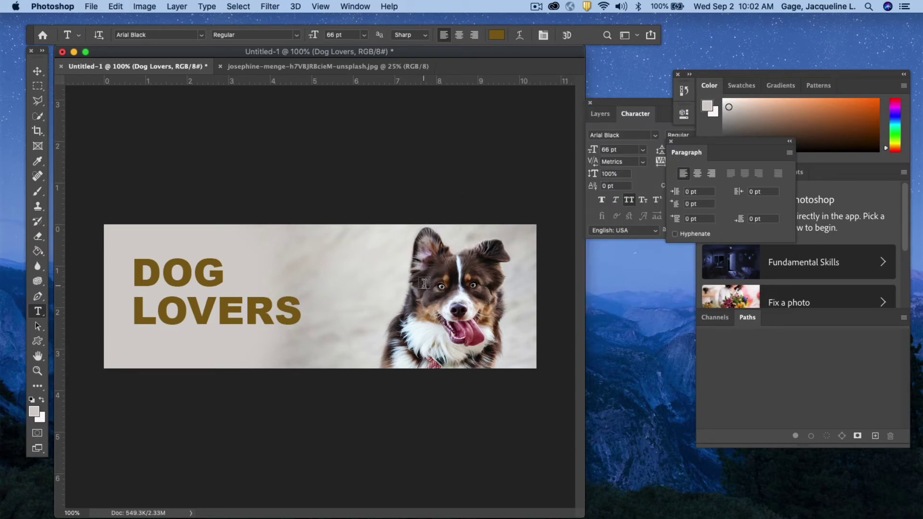
{"action": "left_click", "coordinate": [630, 102]}
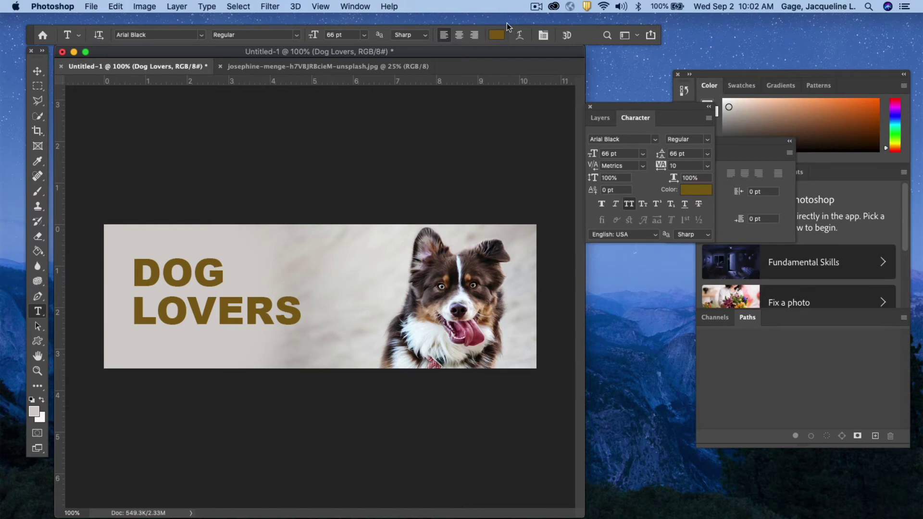
Recolour DOG LOVERS dark brown (322724), sampled from the dog's fur.
{"action": "left_click", "coordinate": [497, 35]}
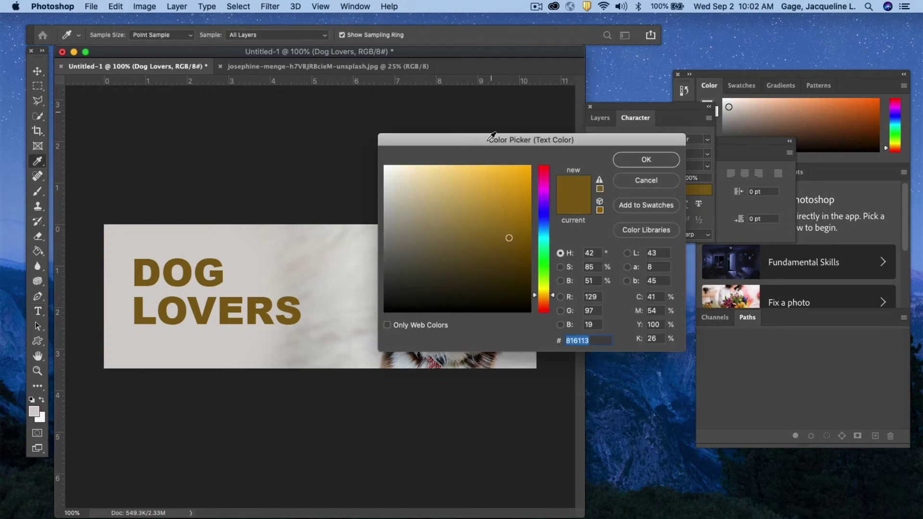
{"action": "left_click_drag", "start_coordinate": [490, 136], "coordinate": [610, 101]}
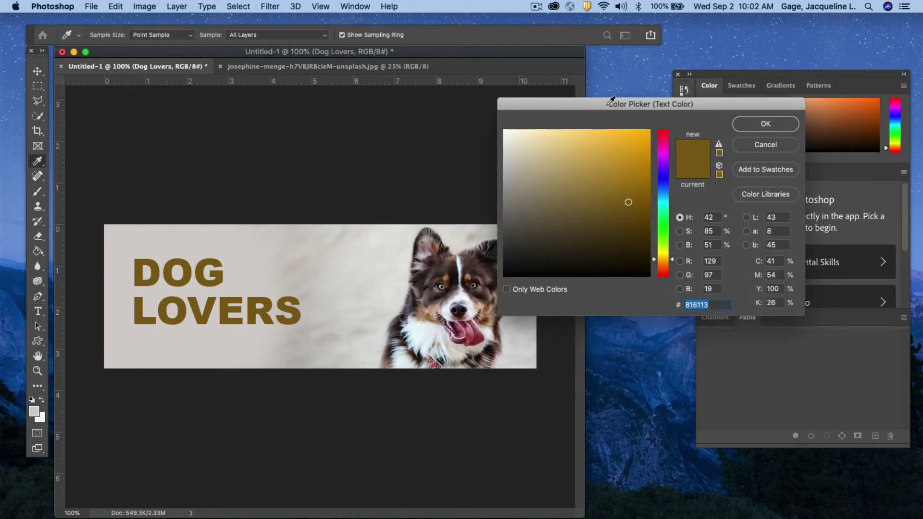
{"action": "left_click", "coordinate": [437, 274]}
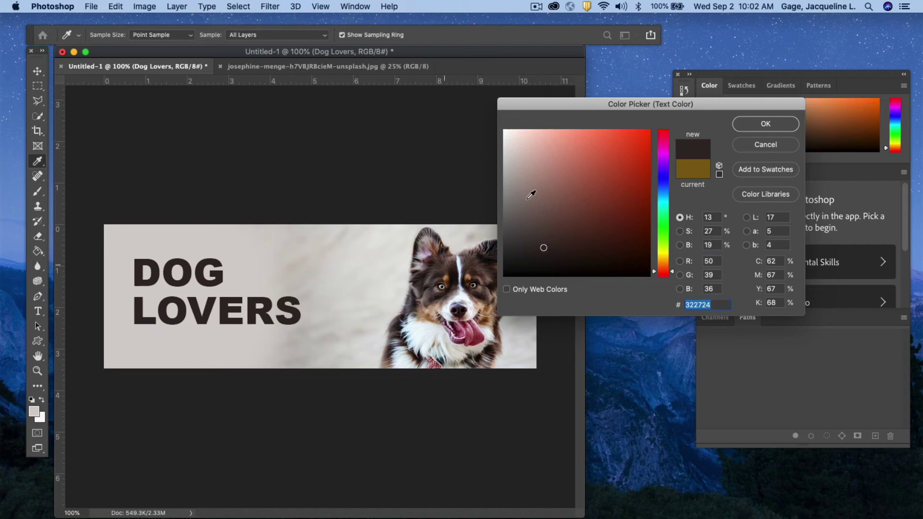
{"action": "left_click", "coordinate": [775, 120]}
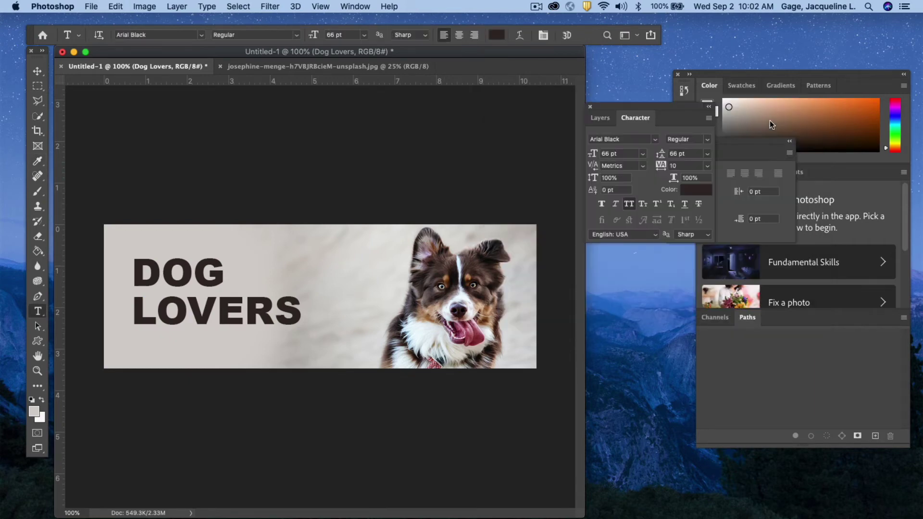
Centre-align the DOG LOVERS lines and move the heading right within the banner's left area.
{"action": "left_click", "coordinate": [459, 35]}
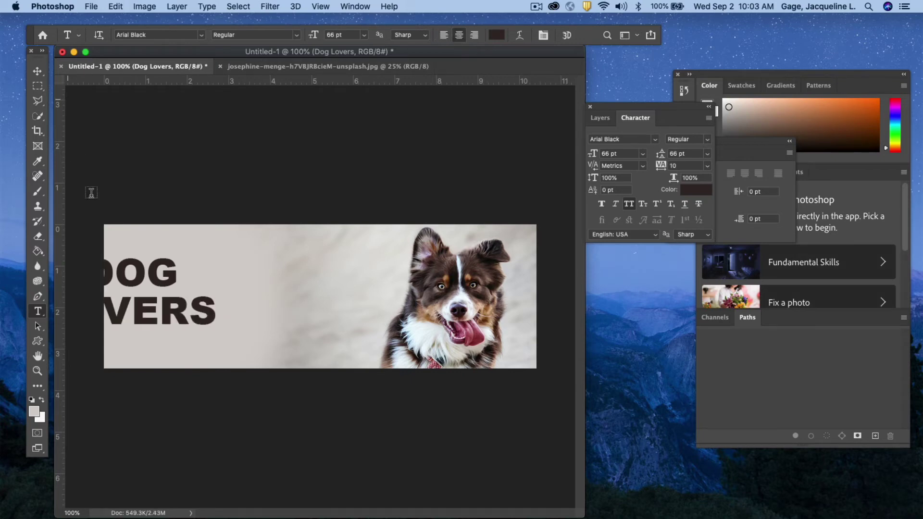
{"action": "left_click", "coordinate": [39, 72]}
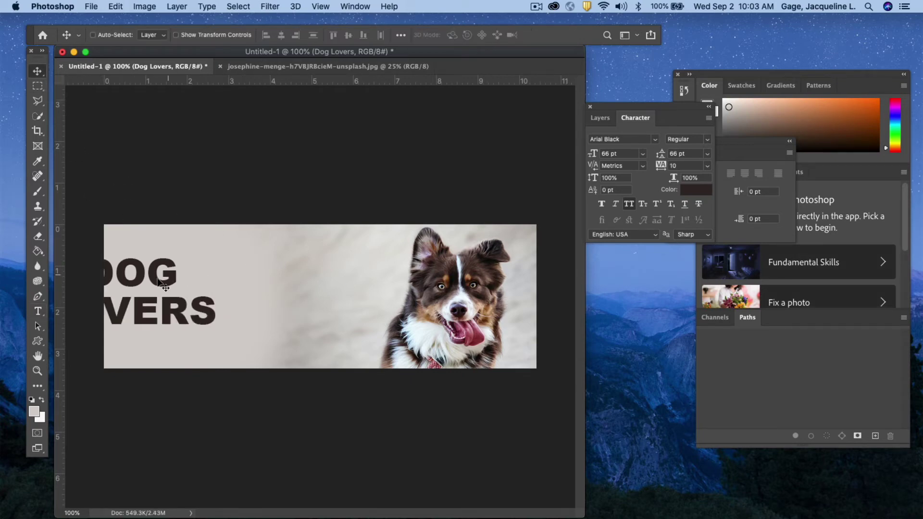
{"action": "left_click_drag", "start_coordinate": [155, 282], "coordinate": [239, 282]}
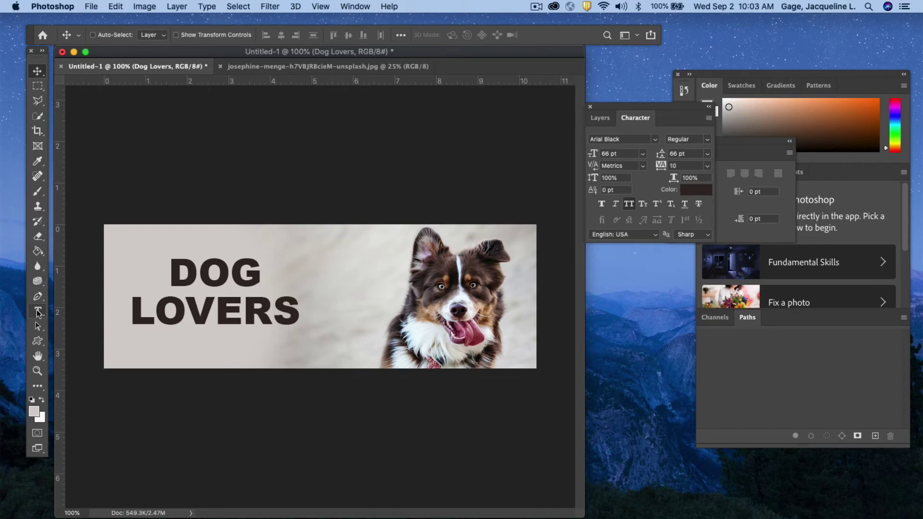
{"action": "left_click", "coordinate": [38, 311]}
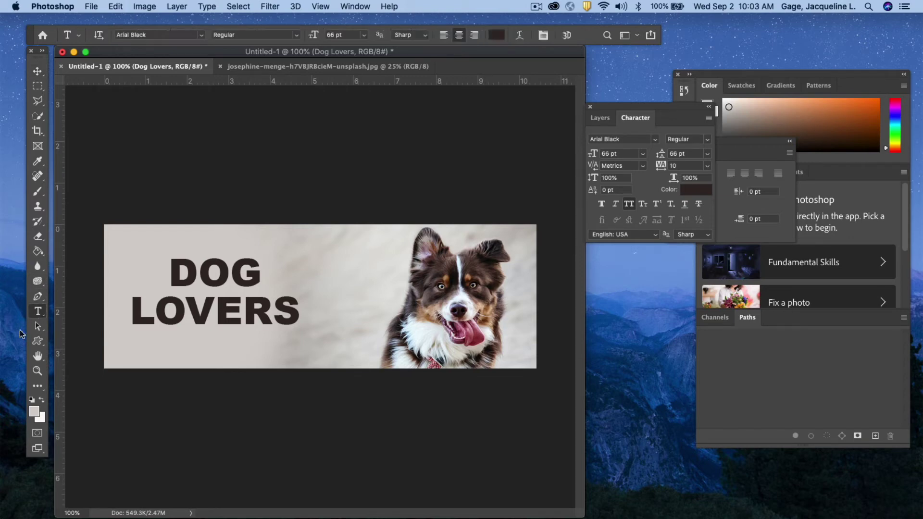
{"action": "left_click", "coordinate": [201, 38]}
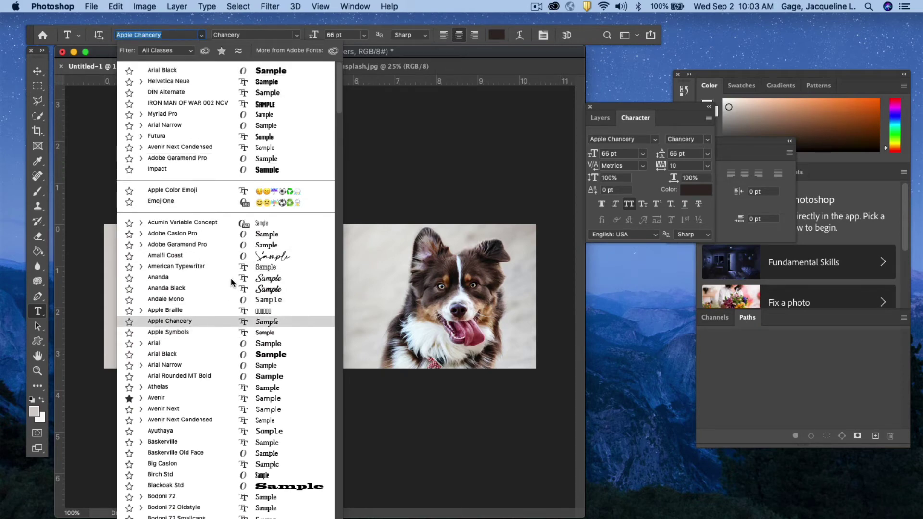
{"action": "left_click", "coordinate": [111, 30]}
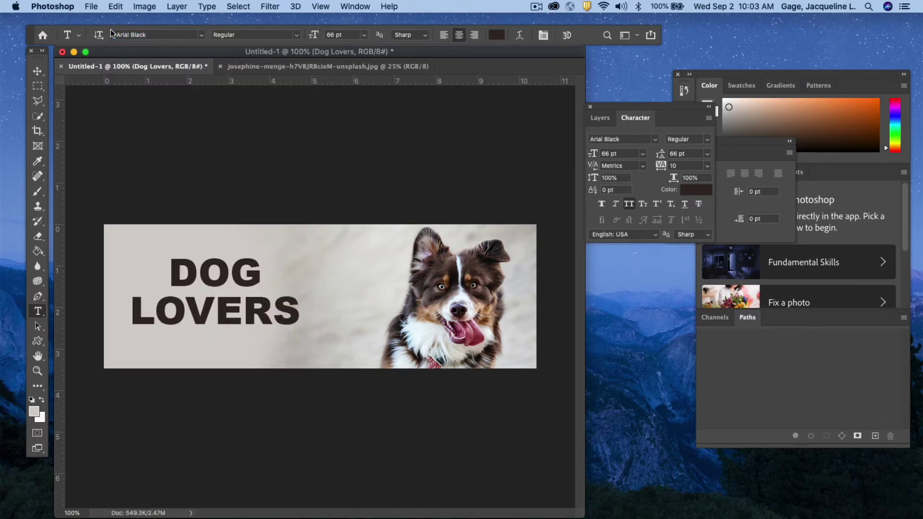
{"action": "left_click", "coordinate": [295, 34]}
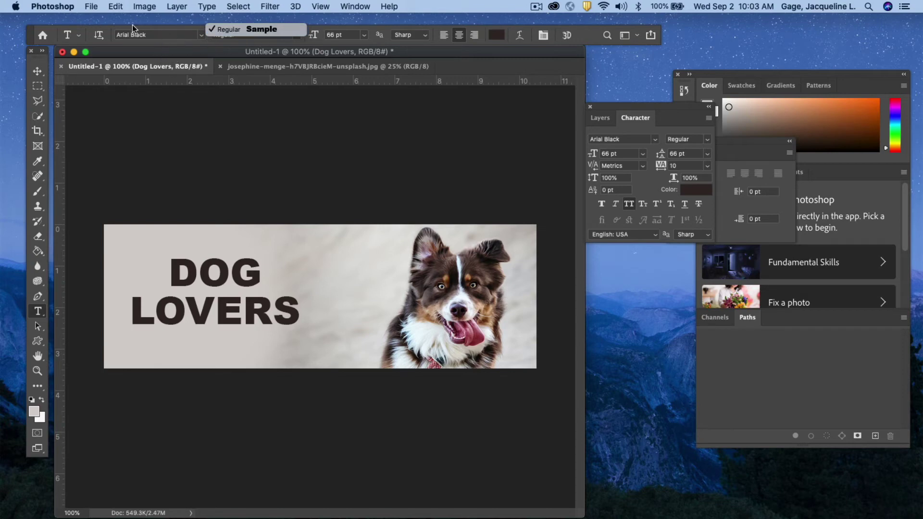
{"action": "left_click", "coordinate": [210, 42]}
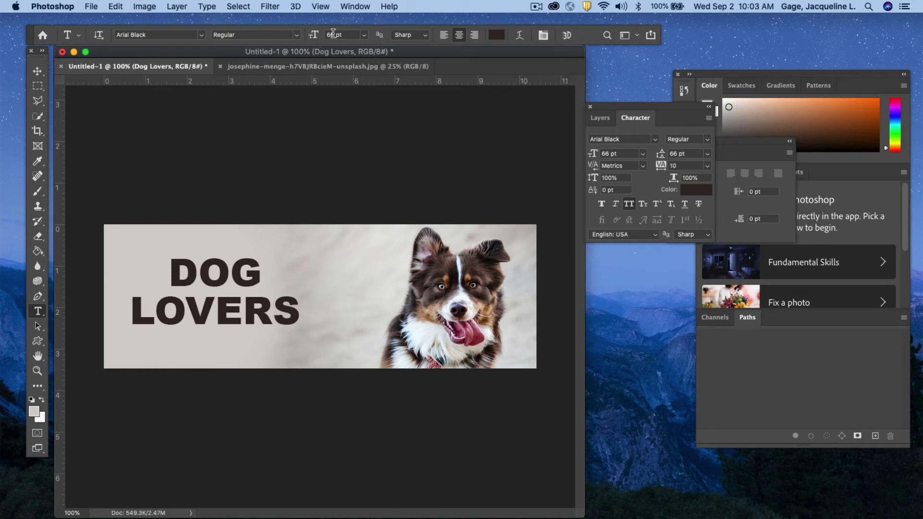
{"action": "left_click", "coordinate": [421, 35]}
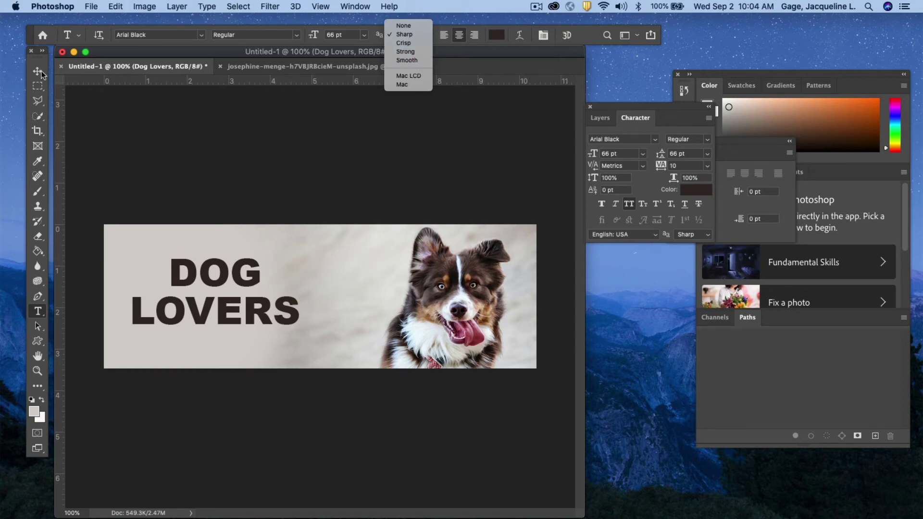
Nudge the DOG LOVERS heading slightly higher on the banner.
{"action": "left_click", "coordinate": [58, 84]}
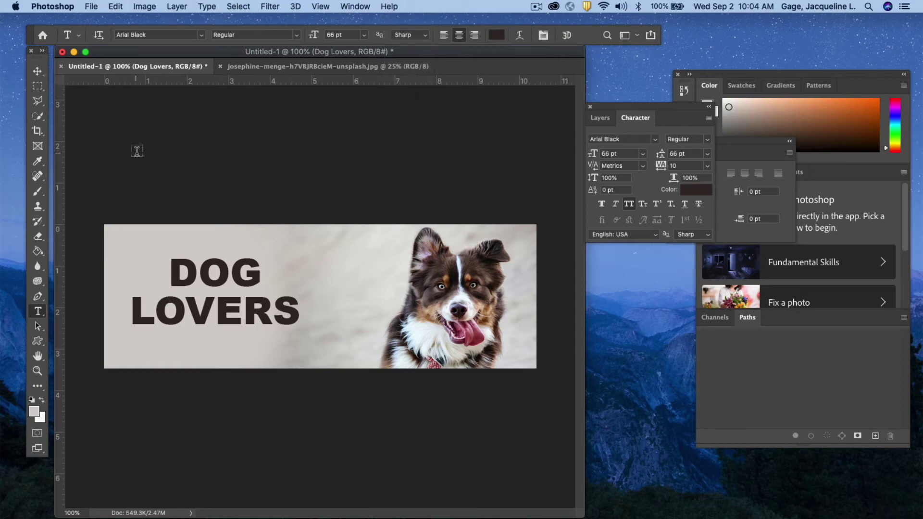
{"action": "left_click", "coordinate": [37, 71]}
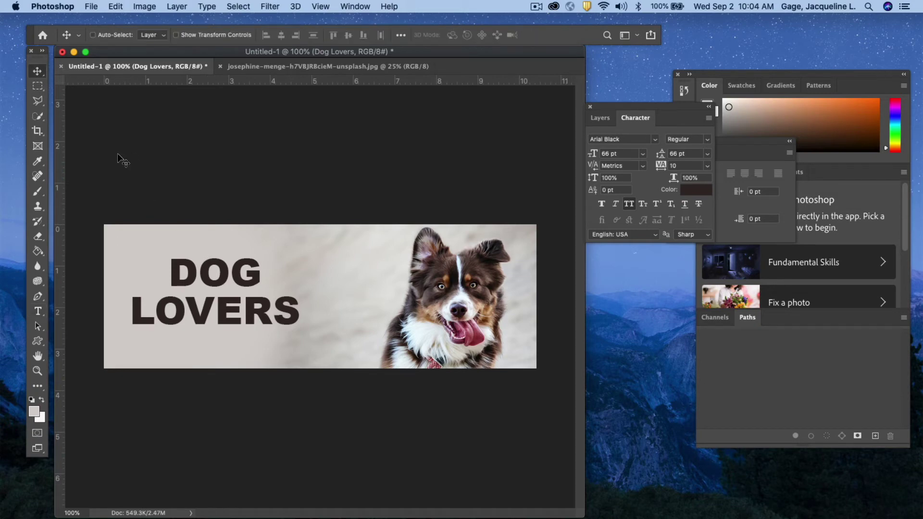
{"action": "left_click_drag", "start_coordinate": [239, 299], "coordinate": [244, 279]}
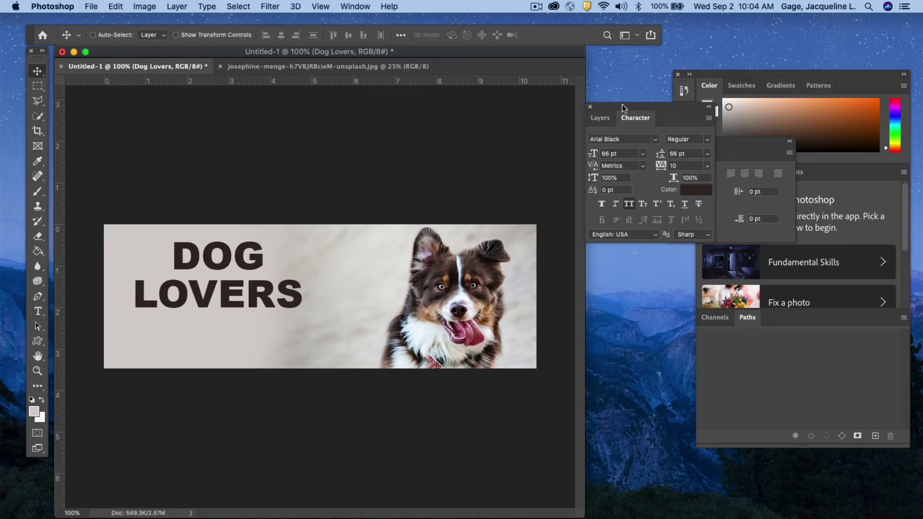
Close the Color, Learn and Paragraph panels, keep Layers, and add an empty Layer 2.
{"action": "left_click", "coordinate": [601, 118]}
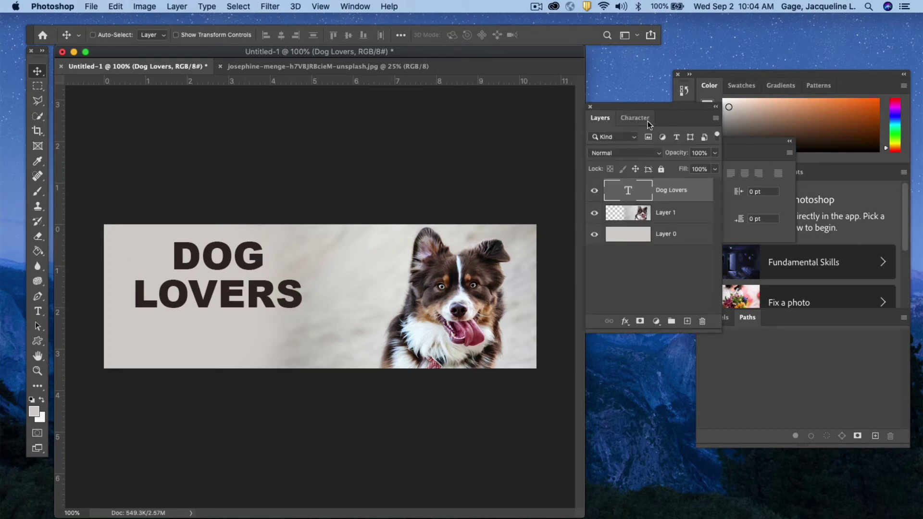
{"action": "left_click_drag", "start_coordinate": [769, 76], "coordinate": [832, 98]}
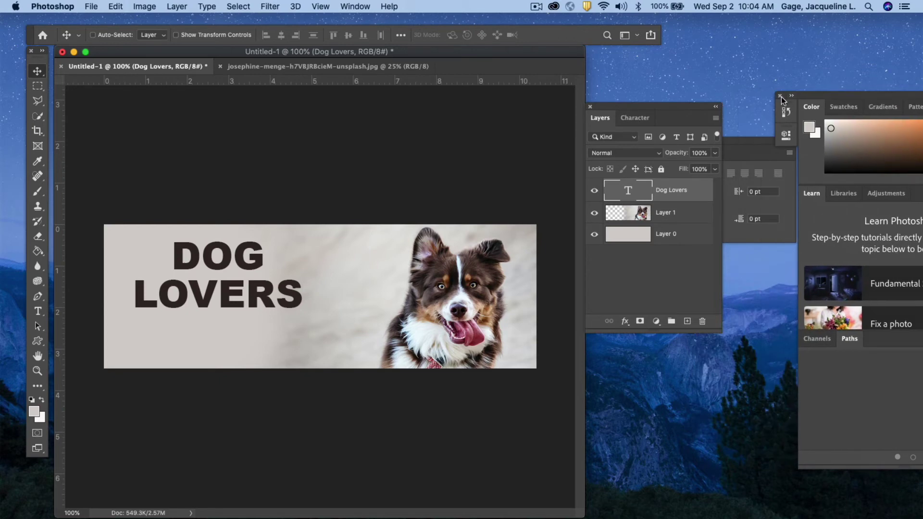
{"action": "left_click", "coordinate": [780, 96]}
{"action": "left_click_drag", "start_coordinate": [755, 139], "coordinate": [777, 140]}
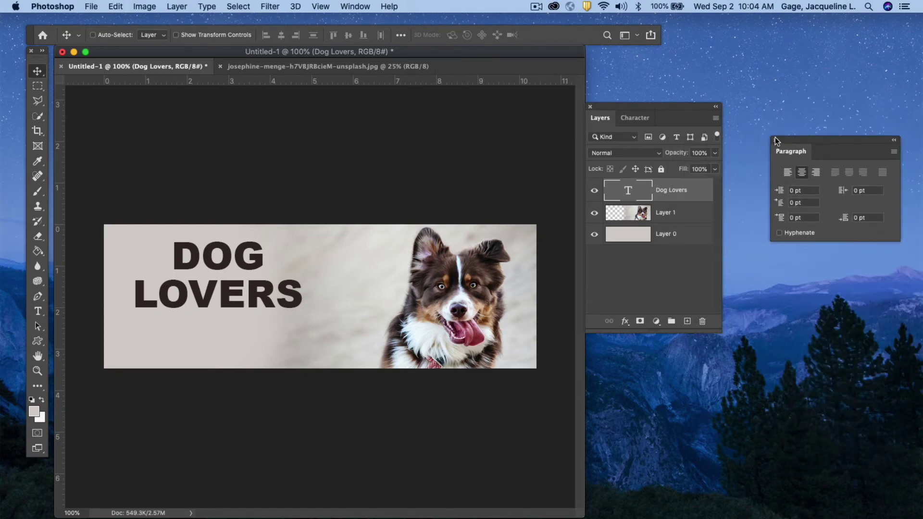
{"action": "left_click", "coordinate": [775, 140]}
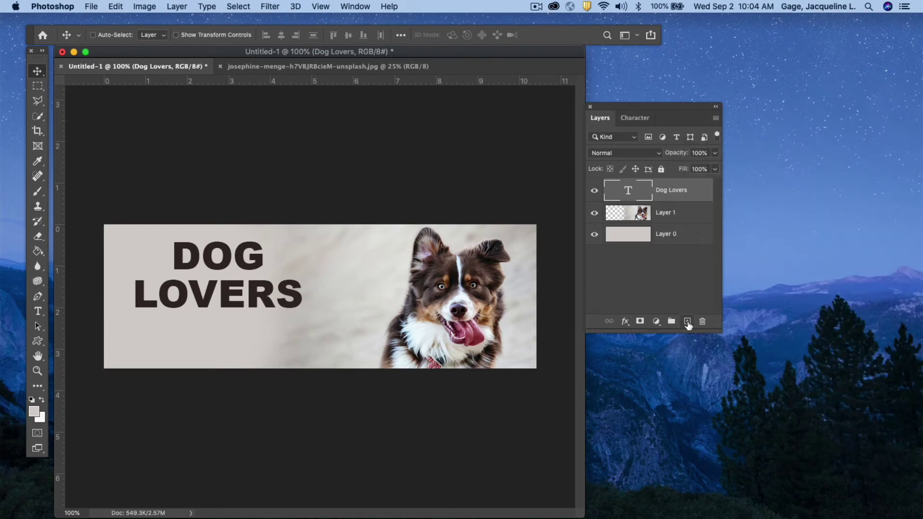
{"action": "left_click", "coordinate": [688, 322]}
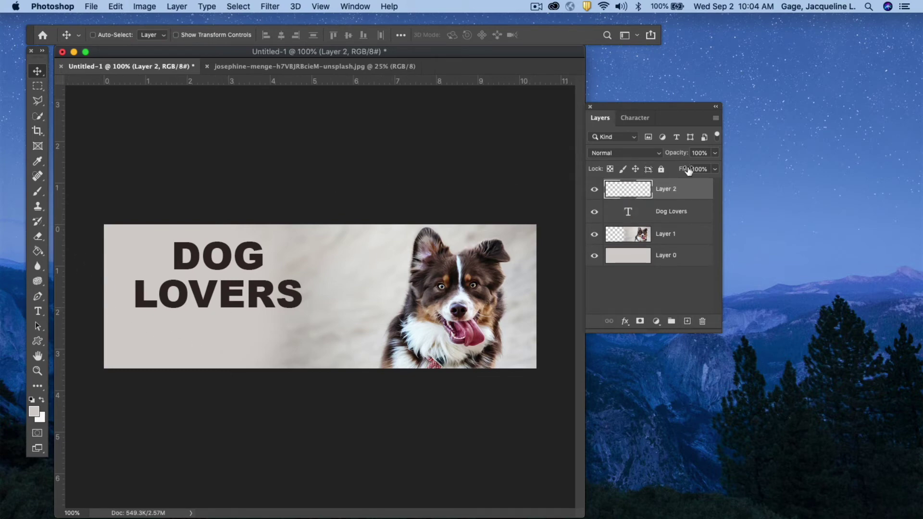
Start a new text line below the heading and set its size to 36 pt.
{"action": "left_click", "coordinate": [38, 312]}
{"action": "left_click", "coordinate": [136, 345]}
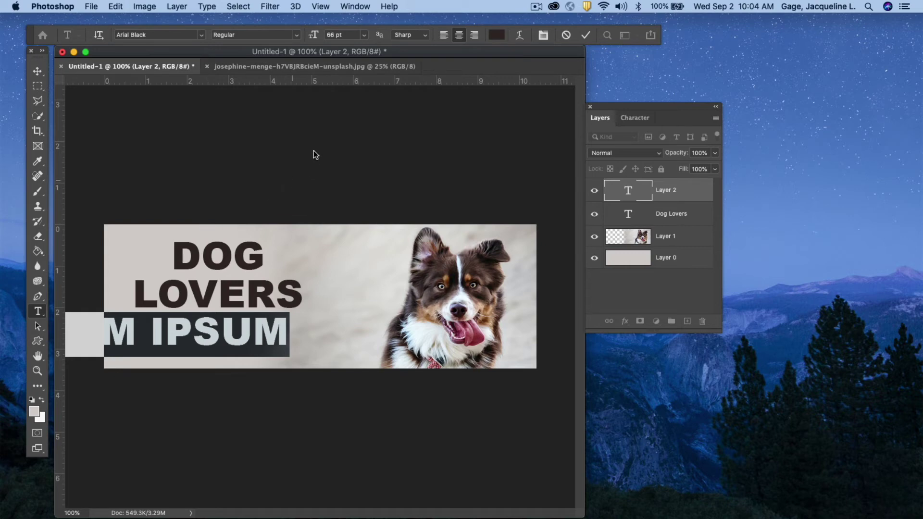
{"action": "left_click", "coordinate": [364, 35]}
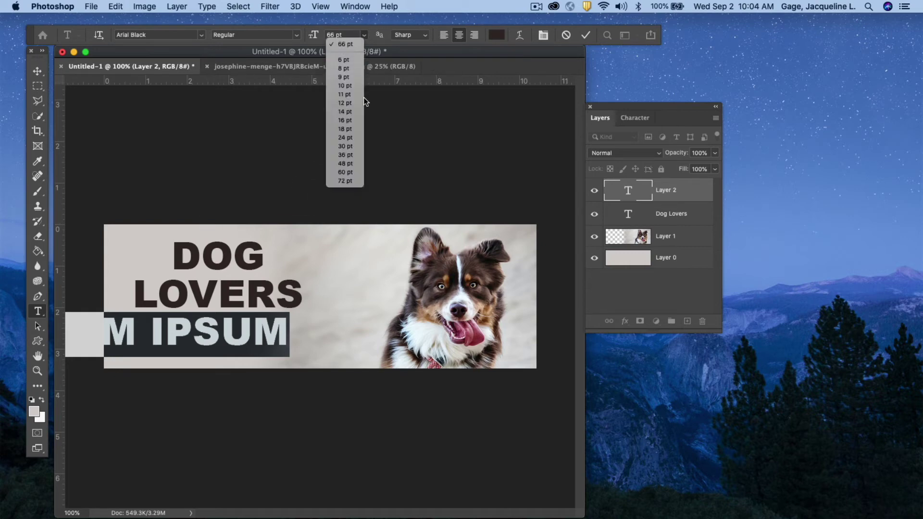
{"action": "left_click", "coordinate": [345, 163]}
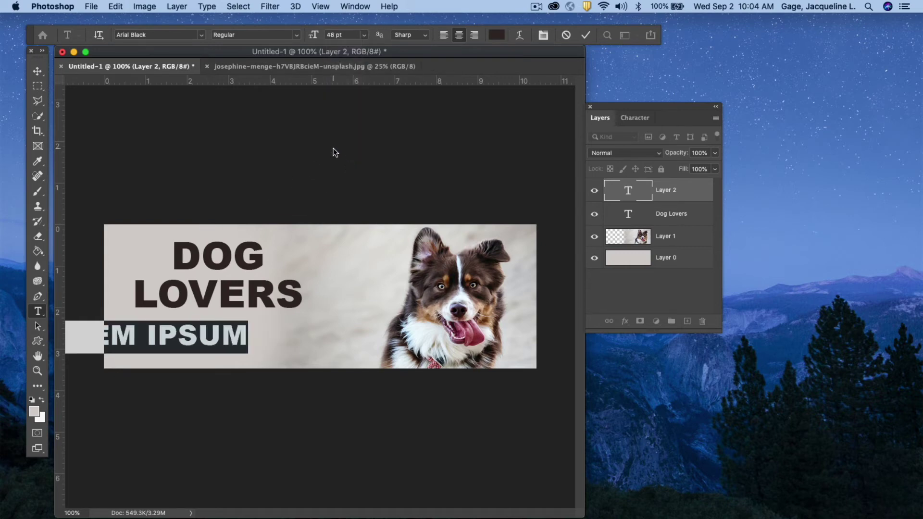
{"action": "left_click", "coordinate": [364, 36]}
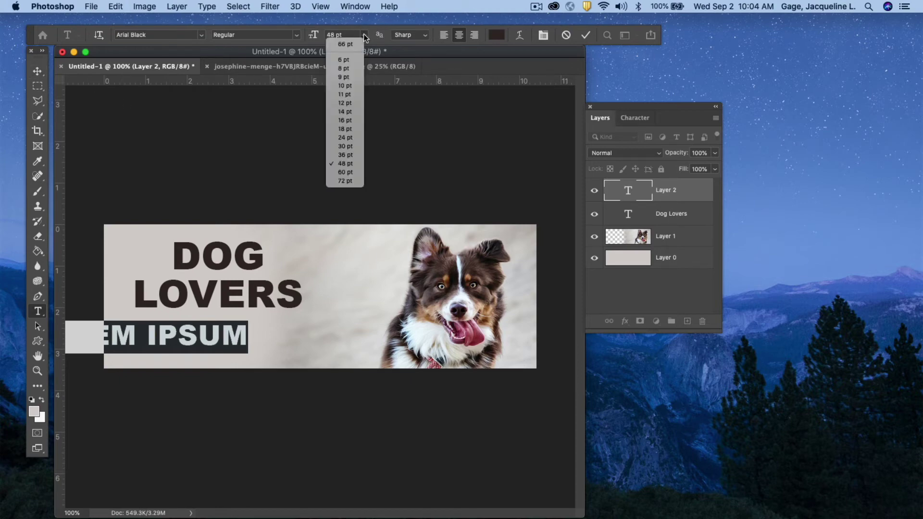
{"action": "left_click", "coordinate": [342, 154]}
Move LOREM IPSUM centred beneath DOG LOVERS and select the whole line.
{"action": "left_click", "coordinate": [38, 71]}
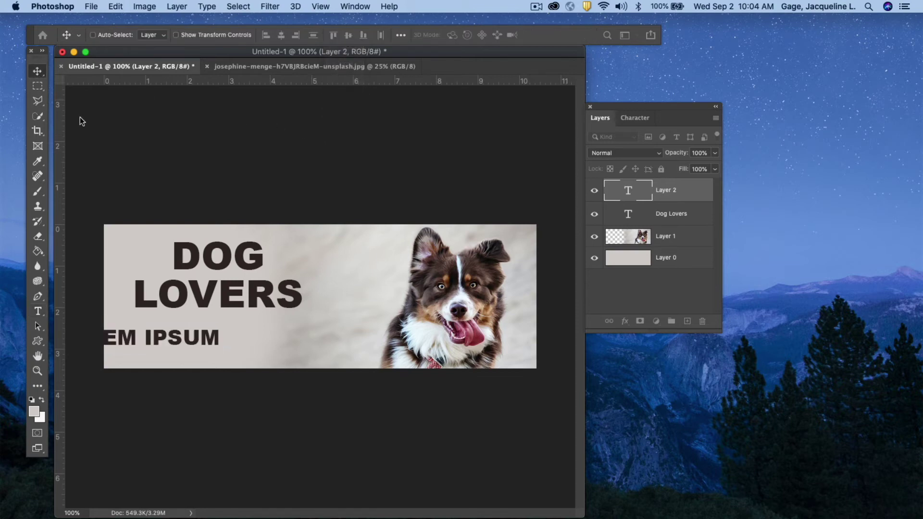
{"action": "left_click_drag", "start_coordinate": [169, 361], "coordinate": [255, 342]}
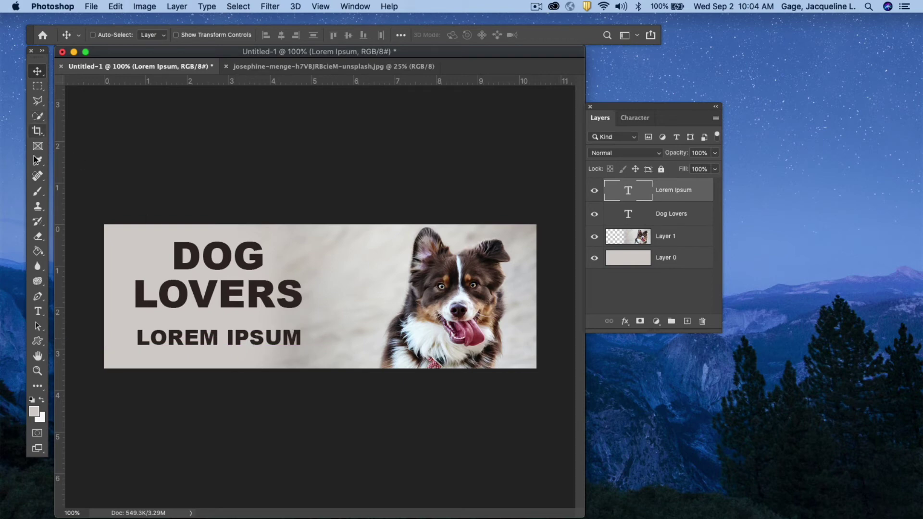
{"action": "left_click", "coordinate": [37, 312]}
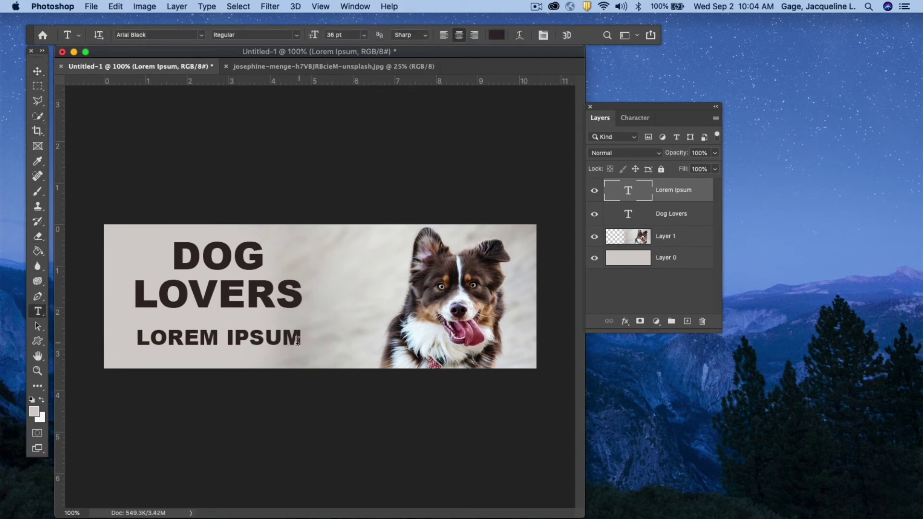
{"action": "left_click_drag", "start_coordinate": [296, 336], "coordinate": [126, 327]}
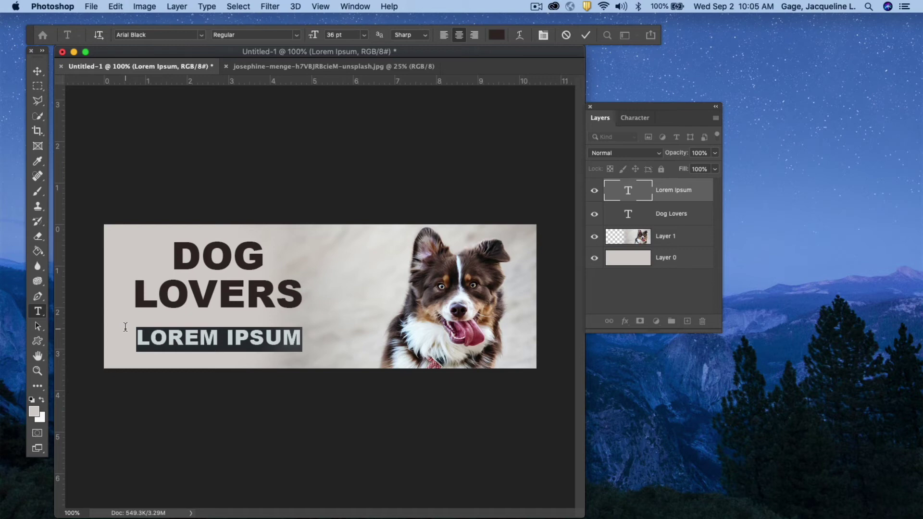
Replace LOREM IPSUM with SHOP HERE and reselect the line for restyling.
{"action": "type", "text": "SHOP"}
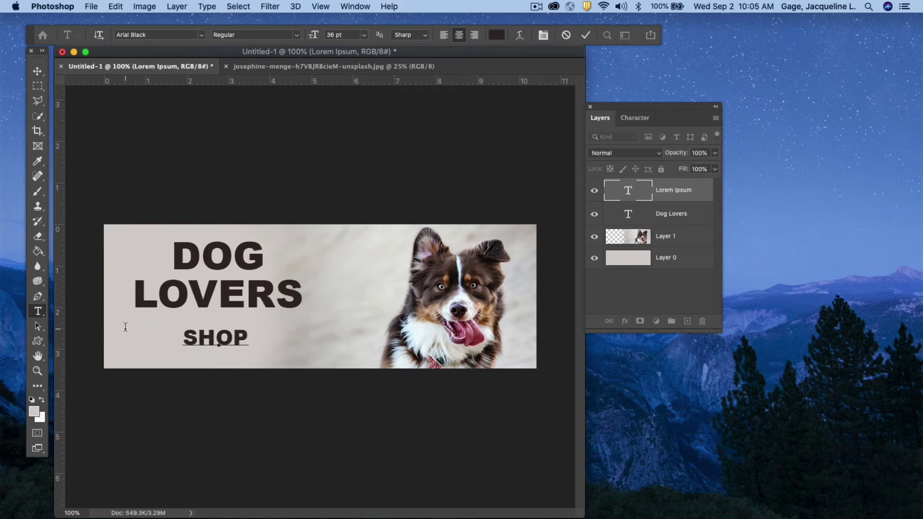
{"action": "type", "text": " HERE"}
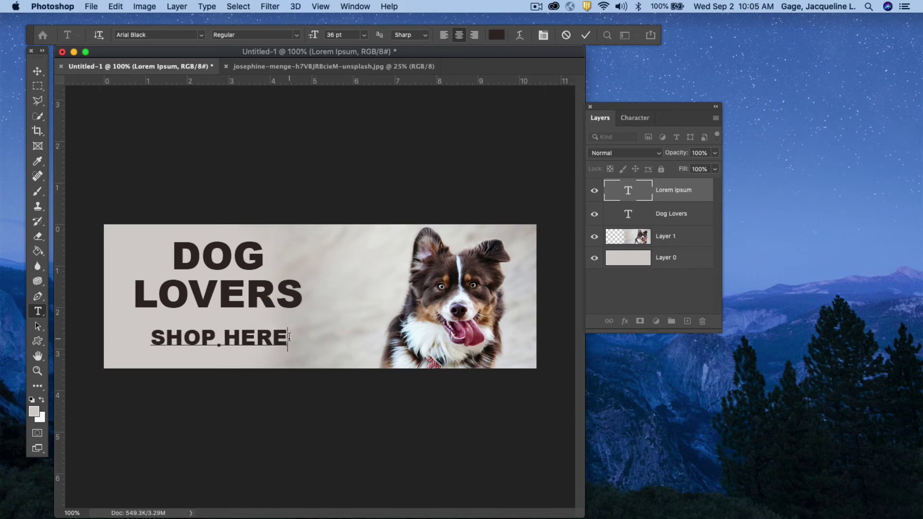
{"action": "left_click_drag", "start_coordinate": [287, 339], "coordinate": [157, 338]}
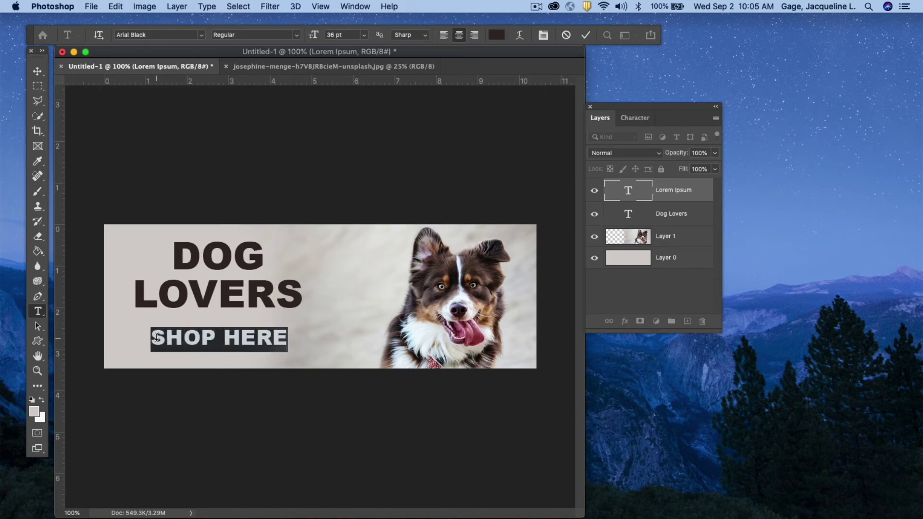
Colour SHOP HERE deep burgundy (8c3340), sampled from the dog's tongue.
{"action": "left_click", "coordinate": [497, 35]}
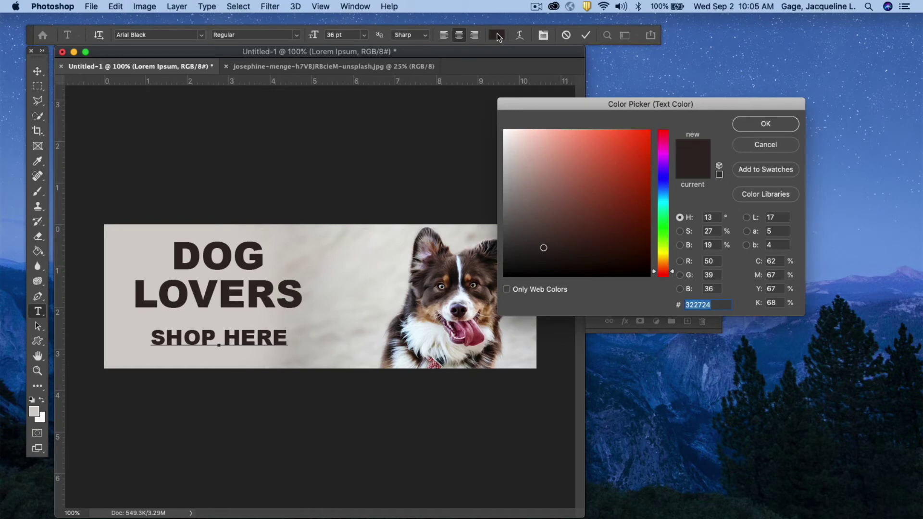
{"action": "left_click", "coordinate": [470, 331]}
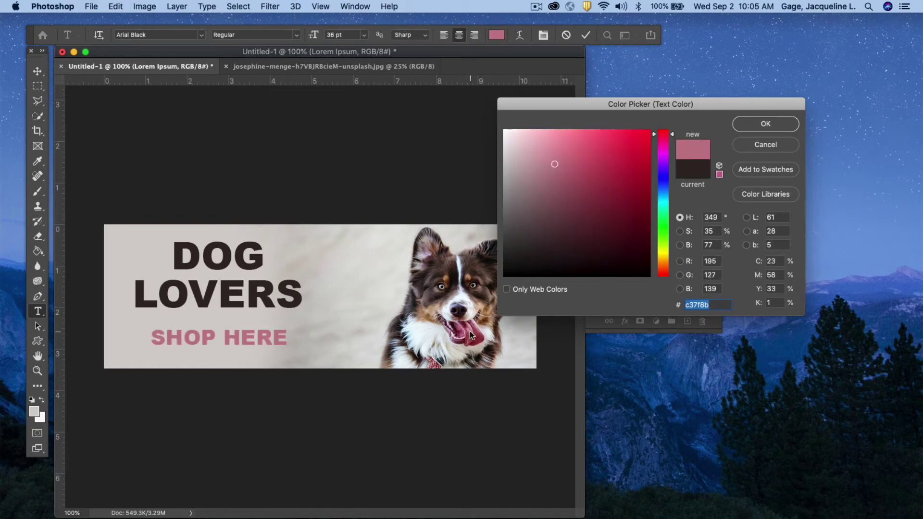
{"action": "left_click", "coordinate": [434, 310]}
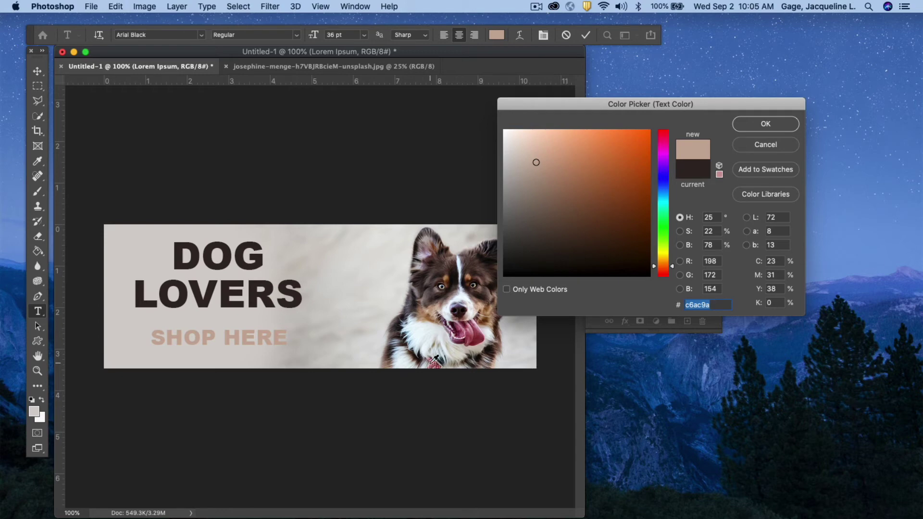
{"action": "left_click", "coordinate": [464, 329]}
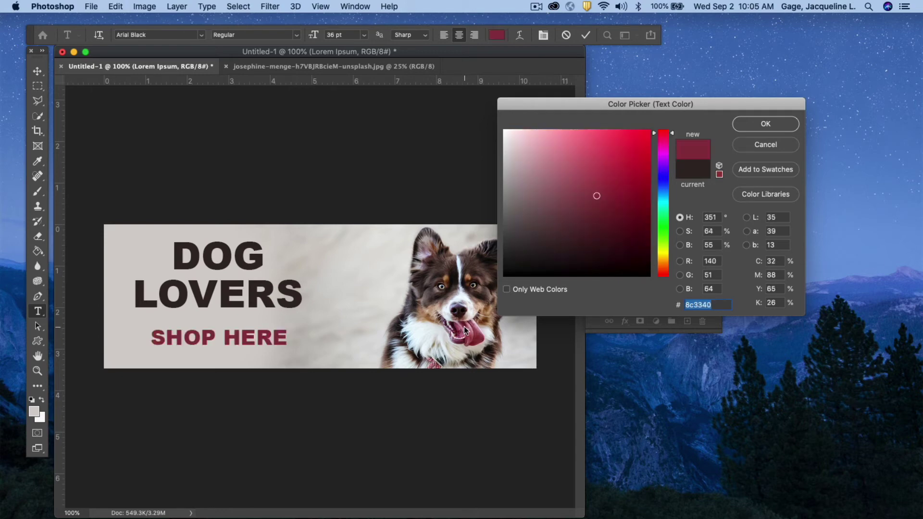
{"action": "left_click", "coordinate": [775, 125]}
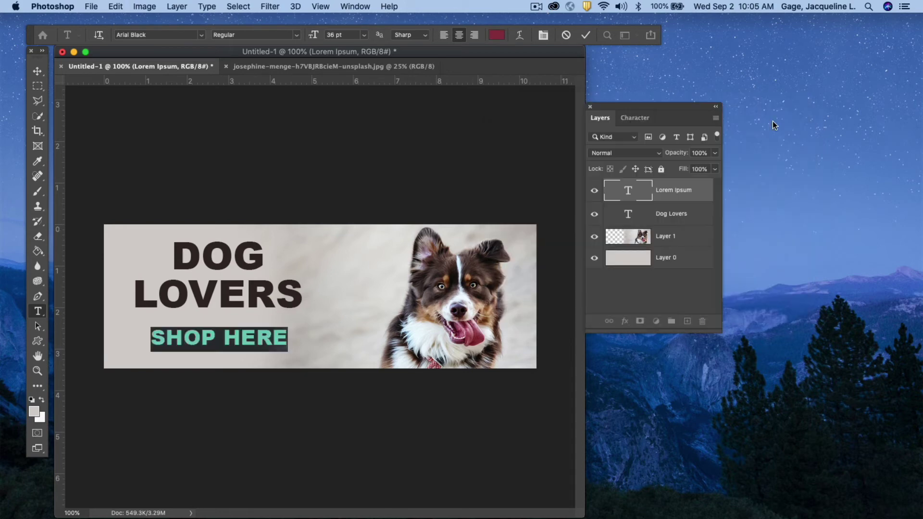
Select both text layers and horizontally centre SHOP HERE under DOG LOVERS.
{"action": "left_click", "coordinate": [37, 71]}
{"action": "mouse_move", "coordinate": [259, 341]}
{"action": "left_mouse_down"}
{"action": "mouse_move", "coordinate": [221, 342]}
{"action": "mouse_move", "coordinate": [268, 341]}
{"action": "mouse_move", "coordinate": [255, 341]}
{"action": "left_mouse_up"}
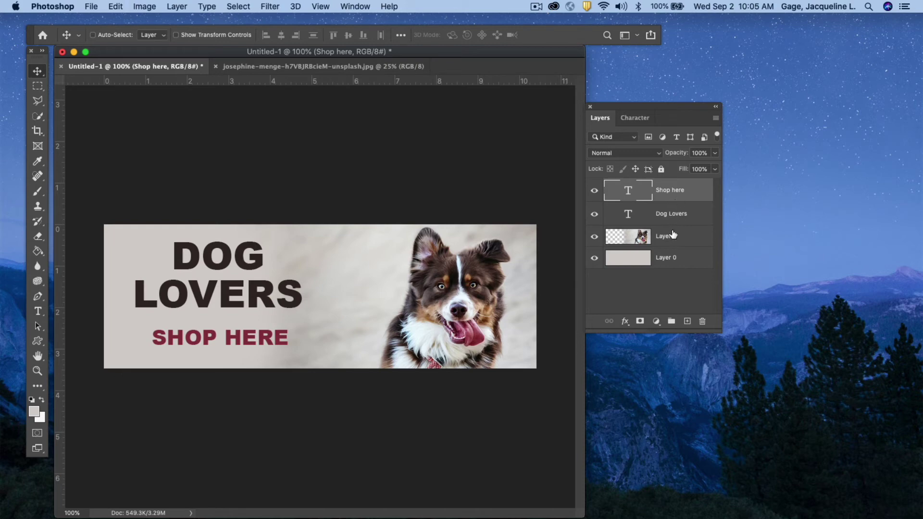
{"action": "left_click_drag", "start_coordinate": [644, 102], "coordinate": [574, 105]}
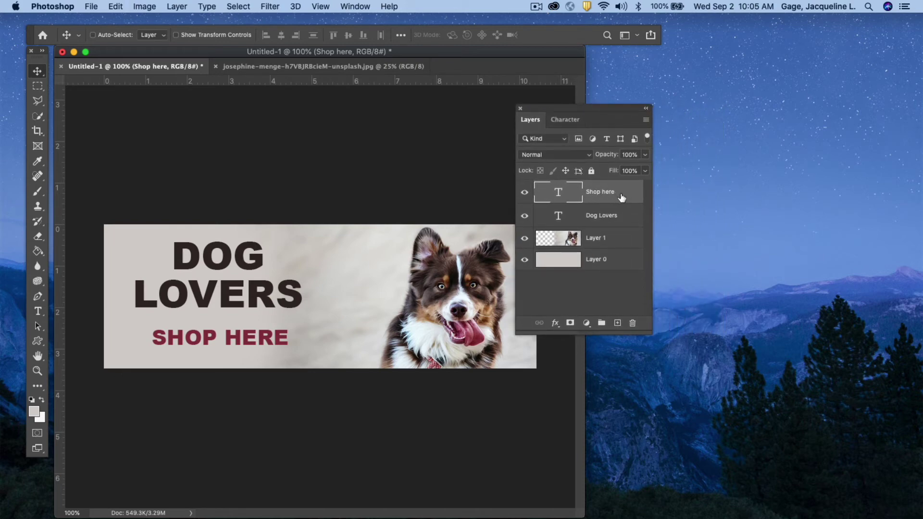
{"action": "left_click", "coordinate": [620, 221], "text": "shift"}
{"action": "left_click_drag", "start_coordinate": [233, 287], "coordinate": [274, 293]}
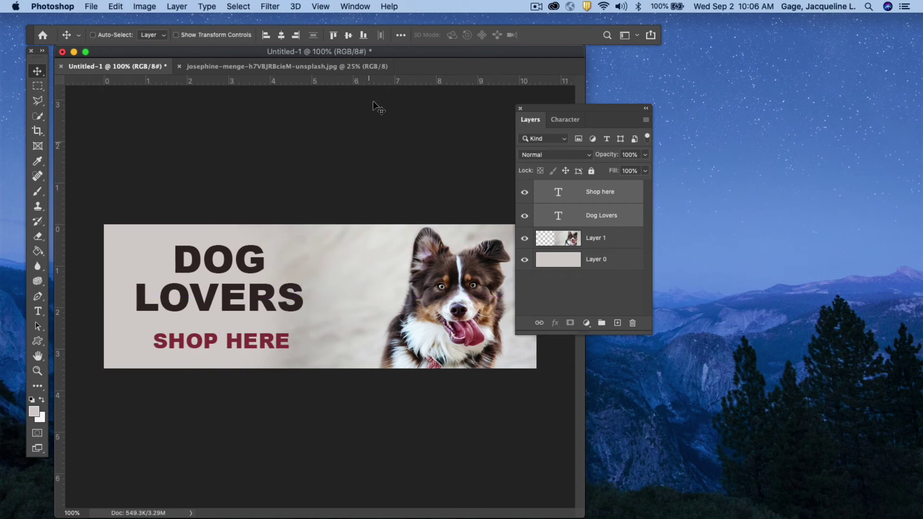
{"action": "left_click", "coordinate": [282, 35]}
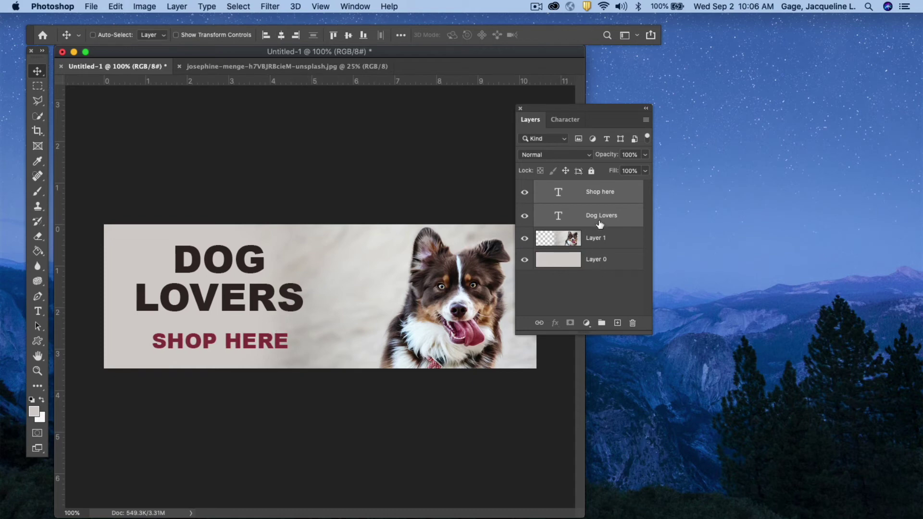
Nudge SHOP HERE up a few pixels and close the Layers panel.
{"action": "left_click", "coordinate": [616, 193]}
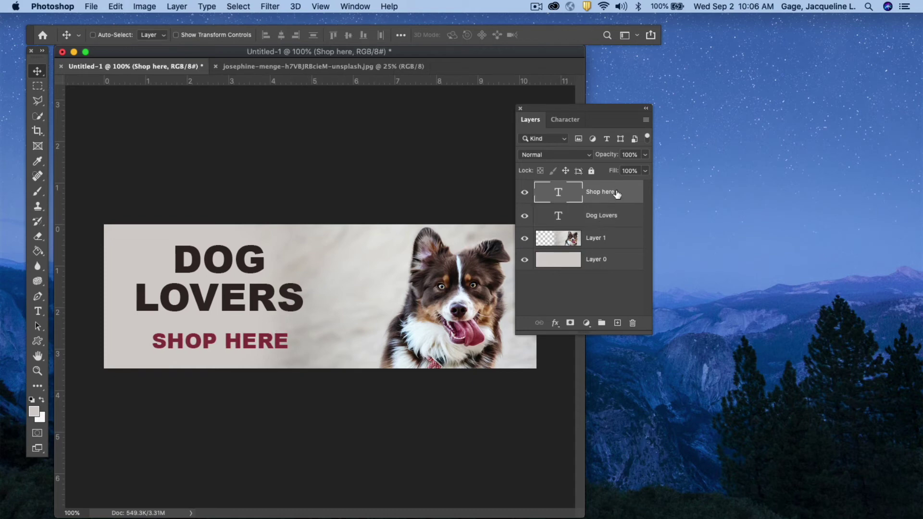
{"action": "key", "text": "Up"}
{"action": "key", "text": "Up"}
{"action": "key", "text": "Up"}
{"action": "key", "text": "Up"}
{"action": "key", "text": "Up"}
{"action": "key", "text": "Up"}
{"action": "key", "text": "Up"}
{"action": "key", "text": "Up"}
{"action": "key", "text": "Up"}
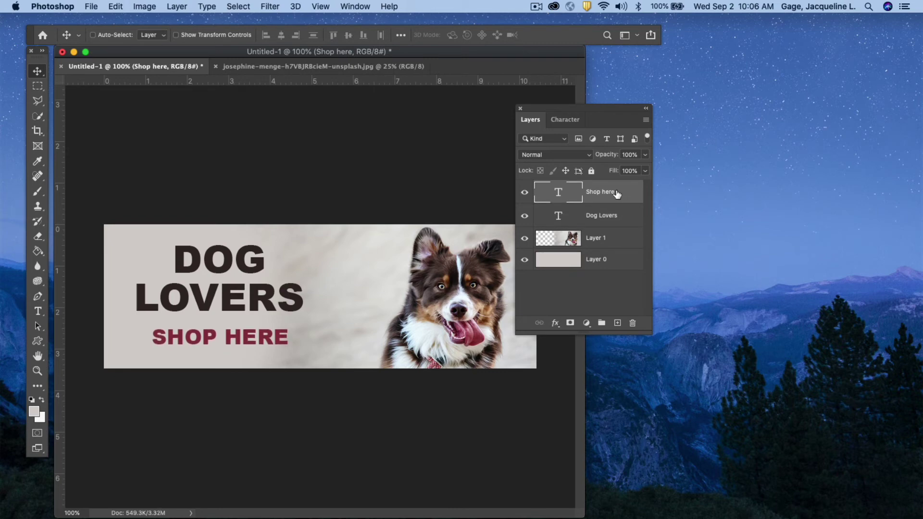
{"action": "left_click", "coordinate": [519, 109]}
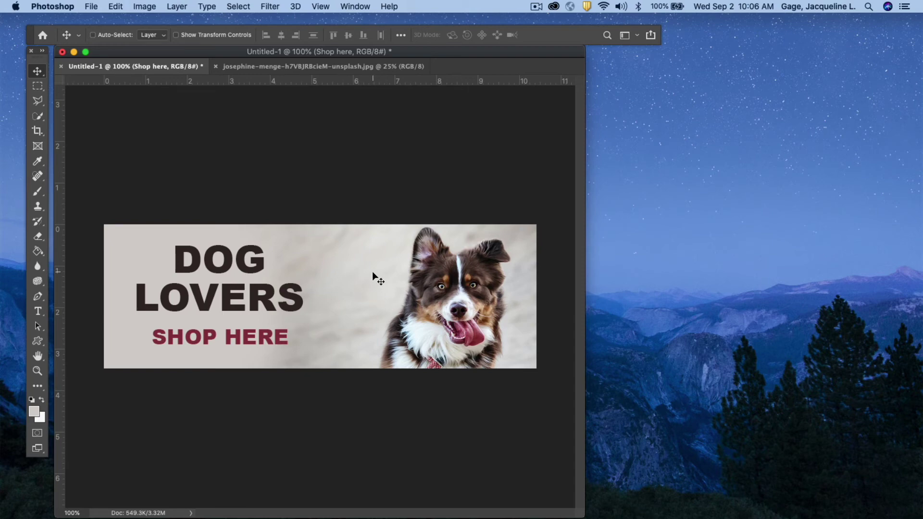
Draw a circle with the Ellipse tool between the headline and the dog.
{"action": "left_click", "coordinate": [39, 341]}
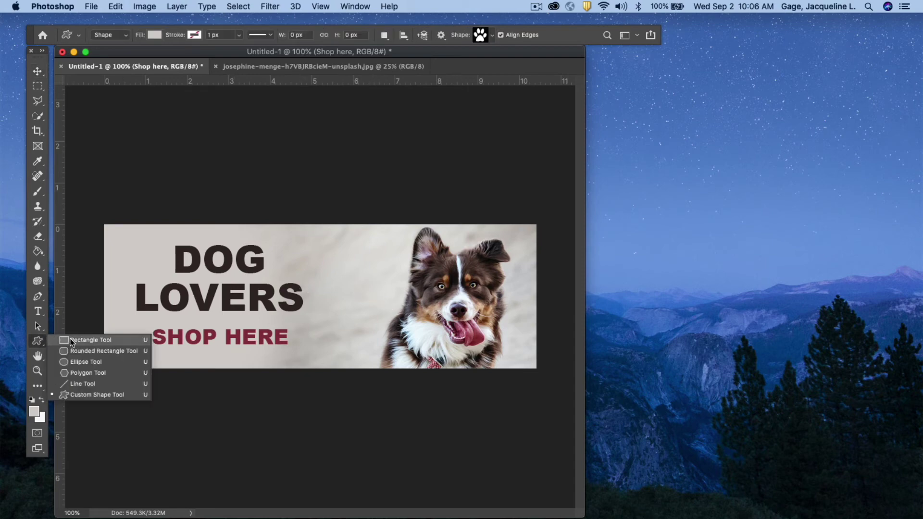
{"action": "left_click", "coordinate": [70, 339]}
{"action": "left_click", "coordinate": [38, 341]}
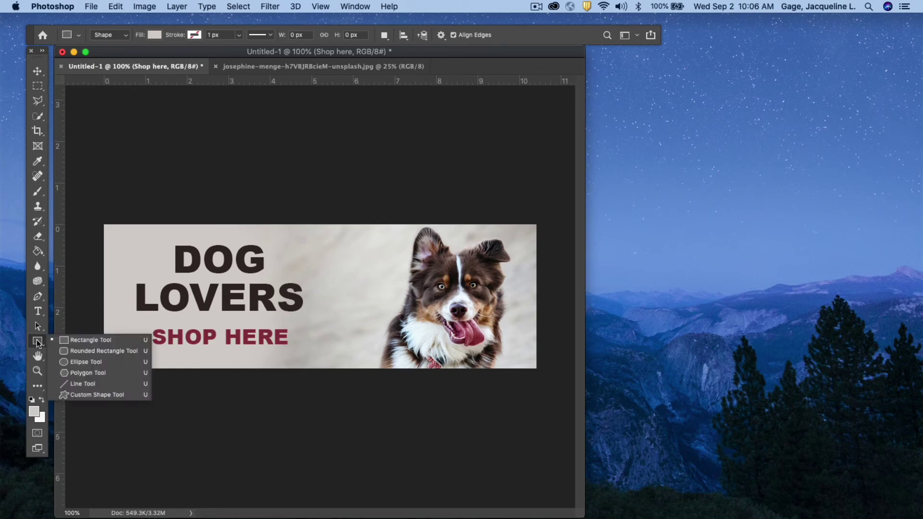
{"action": "left_click", "coordinate": [59, 361]}
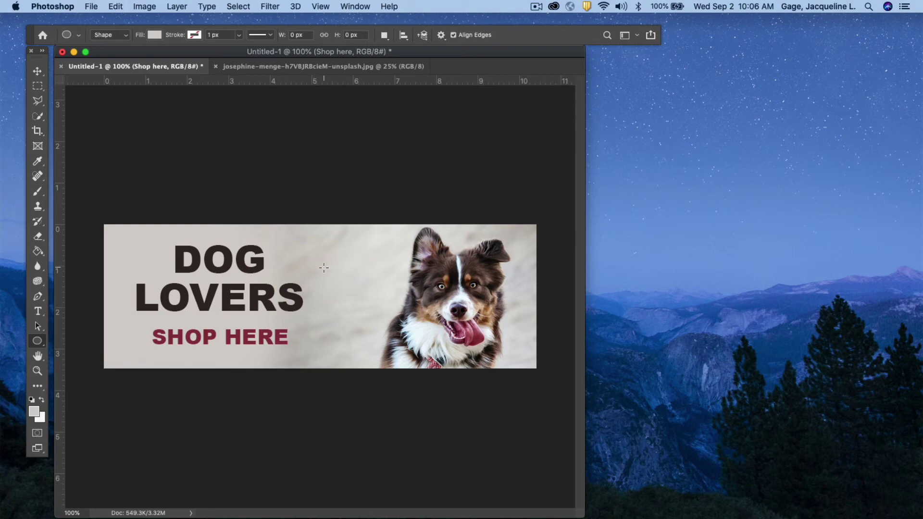
{"action": "left_click_drag", "start_coordinate": [324, 268], "coordinate": [403, 349]}
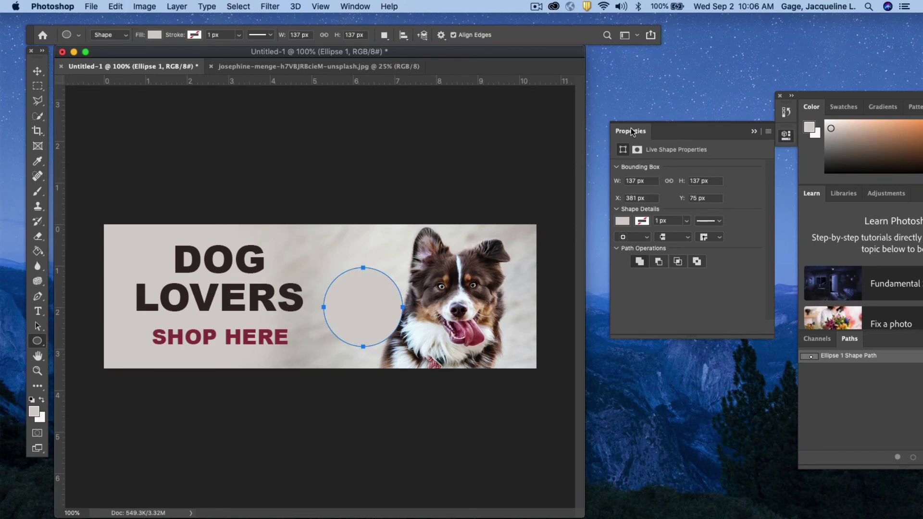
Fill the circle with the dark red recent swatch and close Properties.
{"action": "left_click_drag", "start_coordinate": [632, 130], "coordinate": [570, 134]}
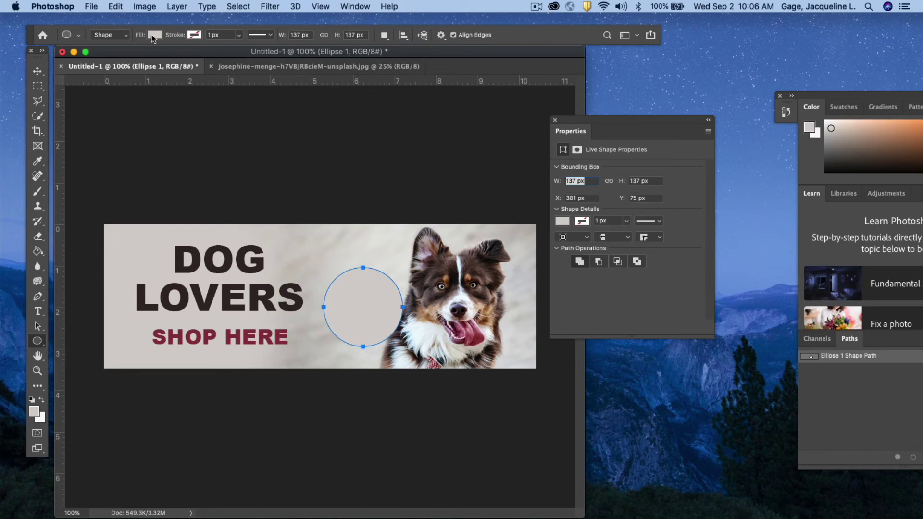
{"action": "left_click", "coordinate": [563, 222]}
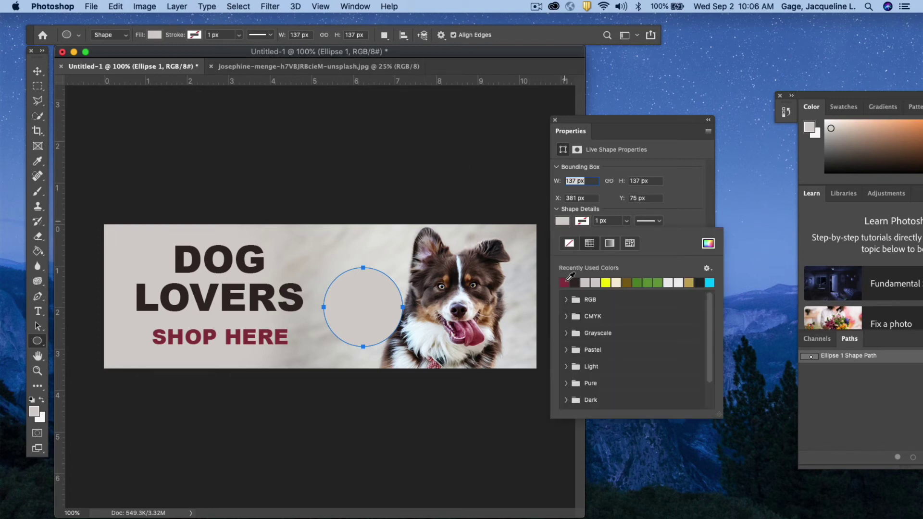
{"action": "left_click", "coordinate": [565, 283]}
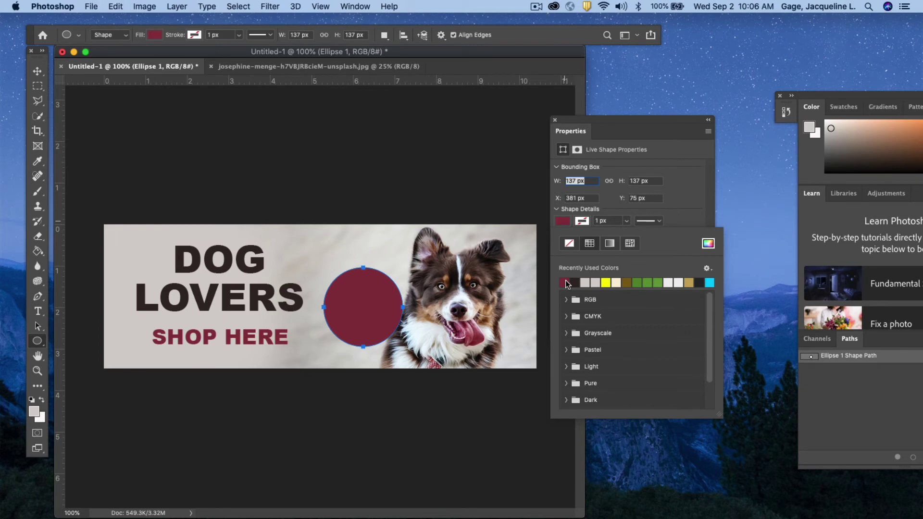
{"action": "left_click", "coordinate": [556, 121]}
Shift the red circle slightly and close the colour and learning panel group.
{"action": "left_click", "coordinate": [37, 71]}
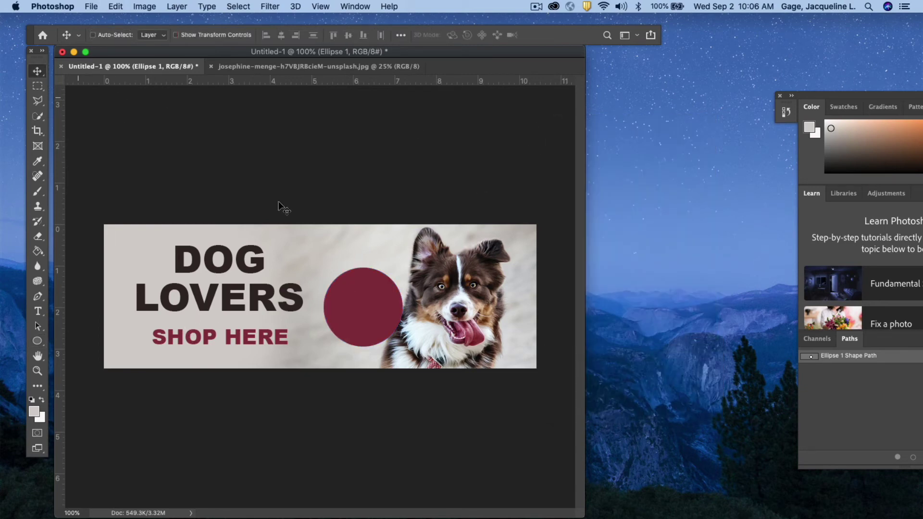
{"action": "left_click_drag", "start_coordinate": [339, 278], "coordinate": [341, 278]}
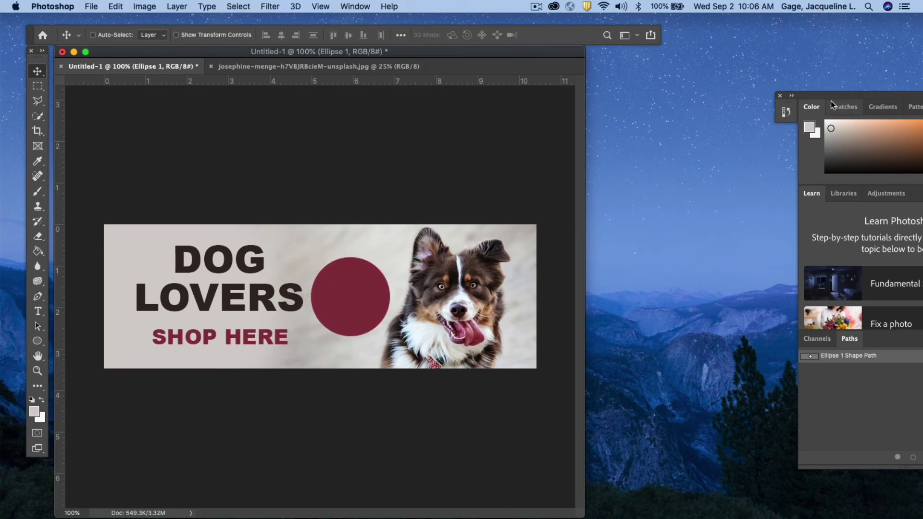
{"action": "left_click", "coordinate": [779, 96]}
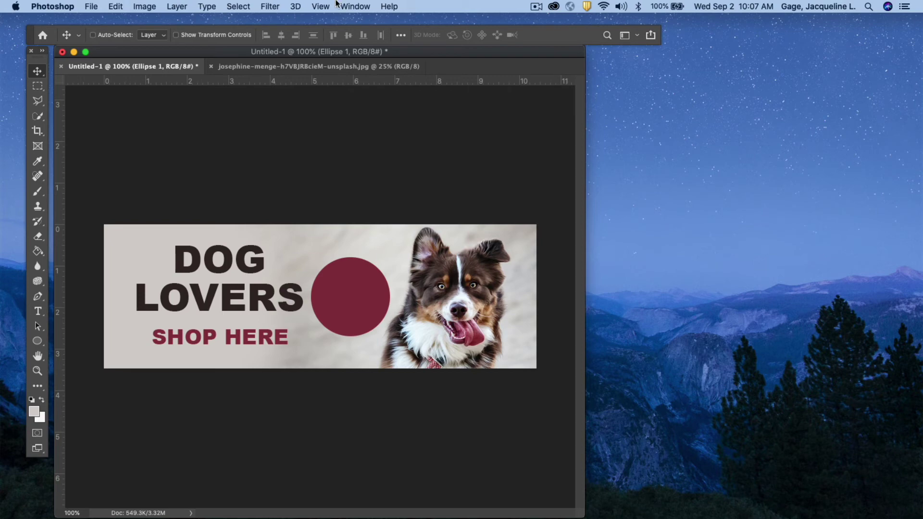
Reopen the Layers panel from the Window menu and move it to the right.
{"action": "left_click", "coordinate": [357, 6]}
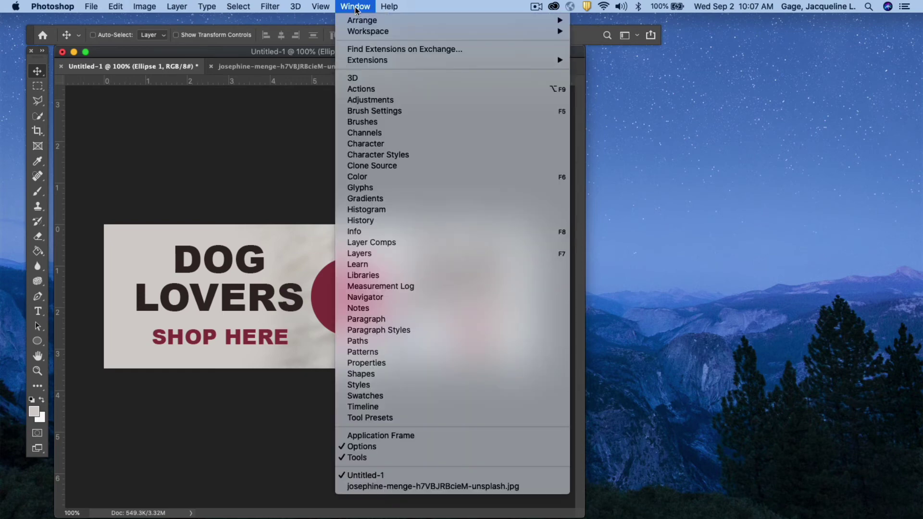
{"action": "left_click", "coordinate": [373, 254]}
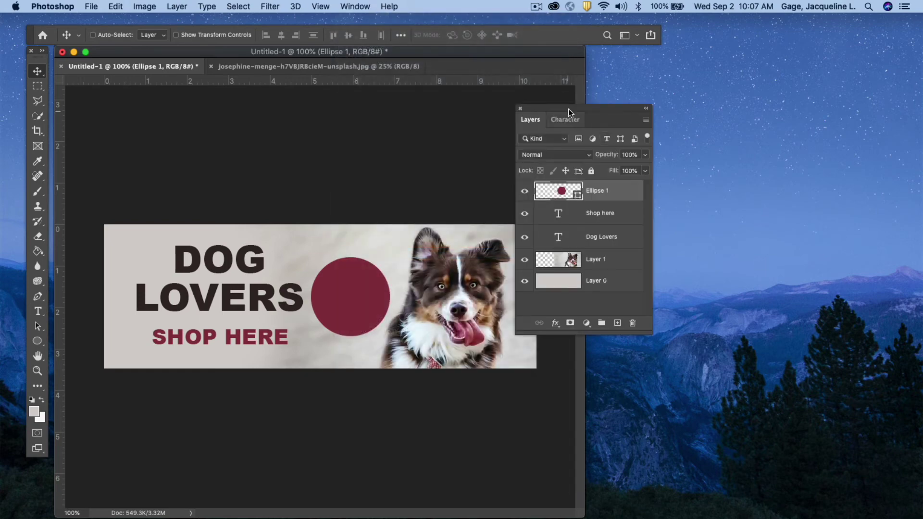
{"action": "left_click_drag", "start_coordinate": [568, 112], "coordinate": [674, 113]}
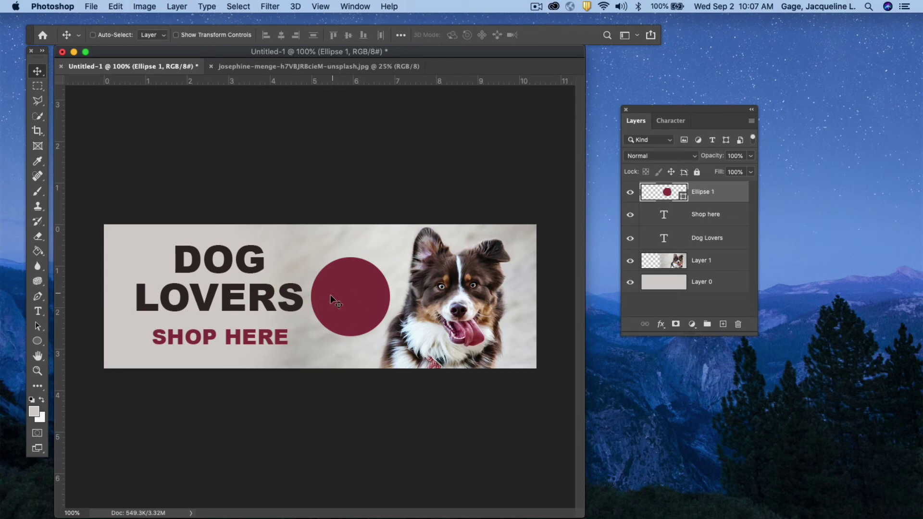
Move both text lines and the red circle further left.
{"action": "left_click", "coordinate": [732, 221]}
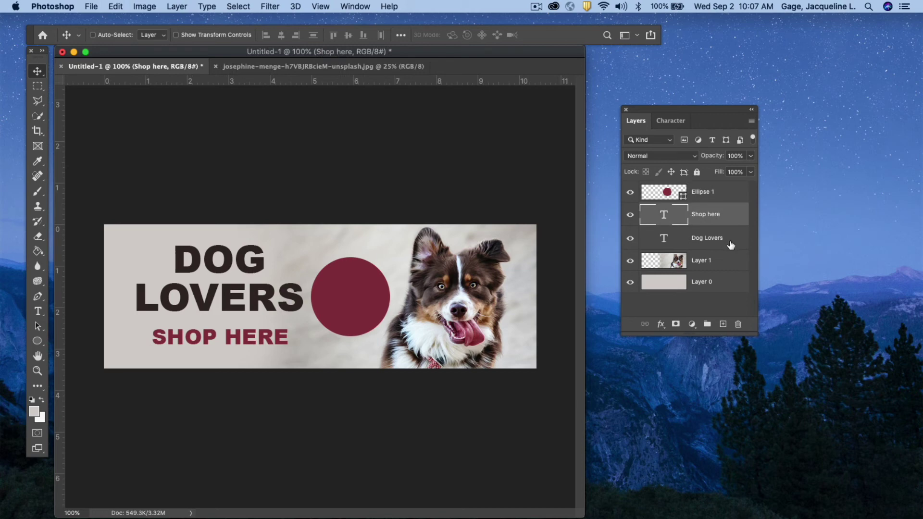
{"action": "left_click", "coordinate": [731, 243], "text": "shift"}
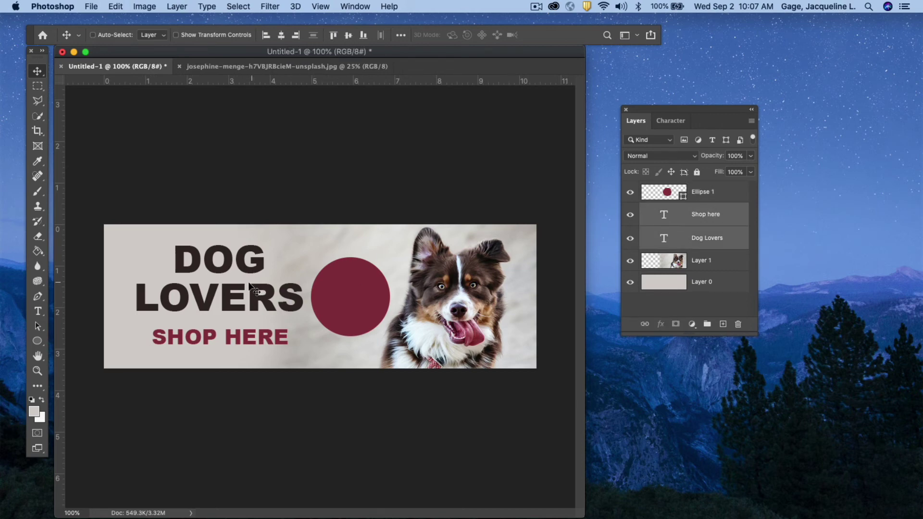
{"action": "left_click_drag", "start_coordinate": [249, 285], "coordinate": [232, 287]}
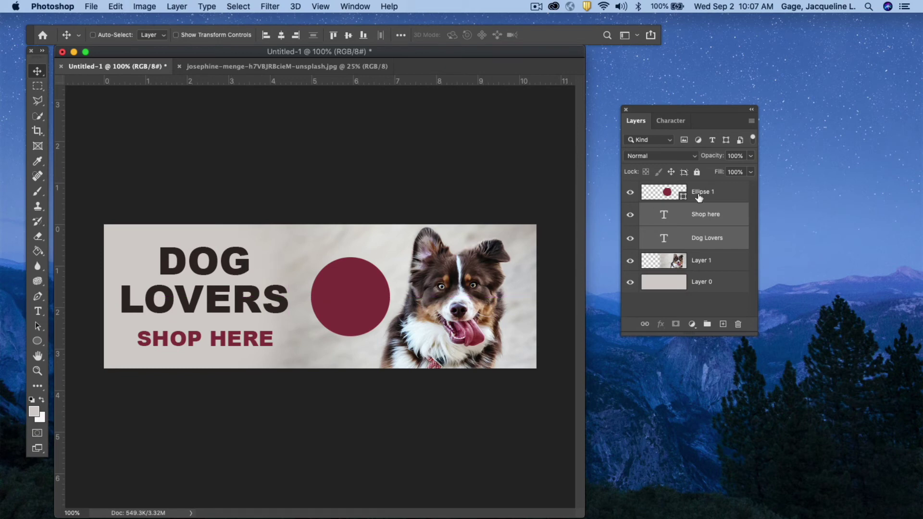
{"action": "left_click", "coordinate": [730, 194]}
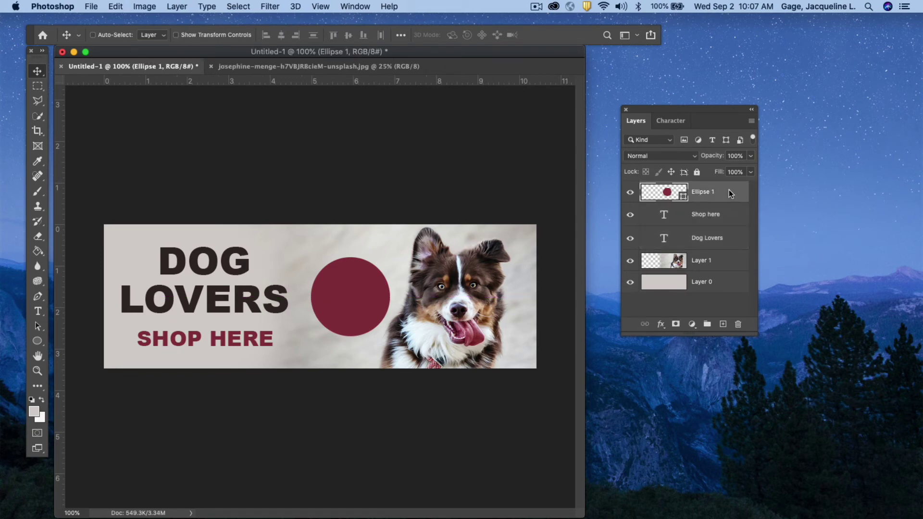
{"action": "left_click_drag", "start_coordinate": [350, 286], "coordinate": [341, 287]}
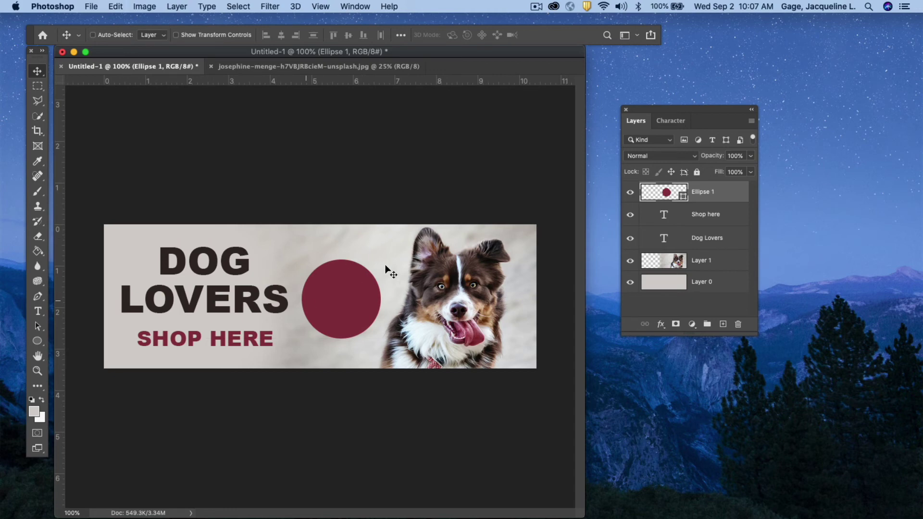
Enlarge the red circle to about 132% and move it slightly down.
{"action": "left_click", "coordinate": [117, 10]}
{"action": "mouse_move", "coordinate": [144, 274]}
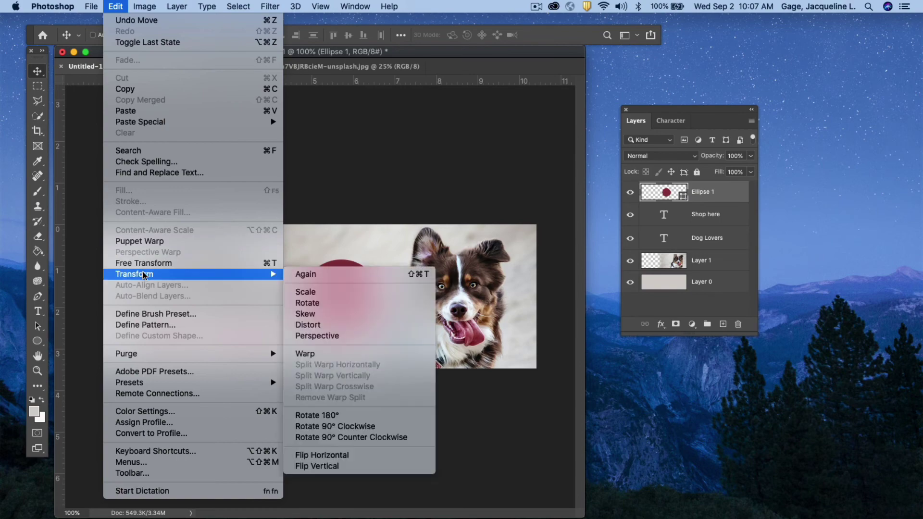
{"action": "left_click", "coordinate": [332, 295]}
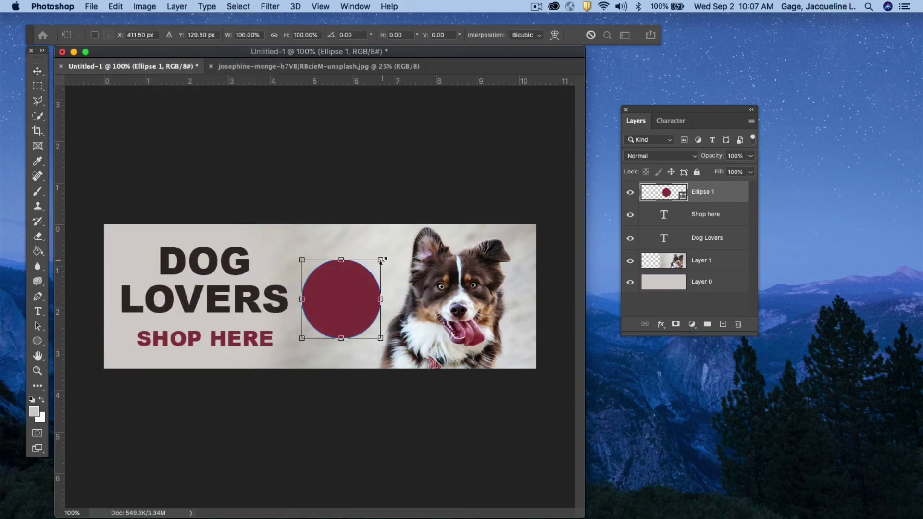
{"action": "left_click_drag", "start_coordinate": [380, 259], "coordinate": [403, 238]}
{"action": "left_click_drag", "start_coordinate": [301, 339], "coordinate": [298, 342]}
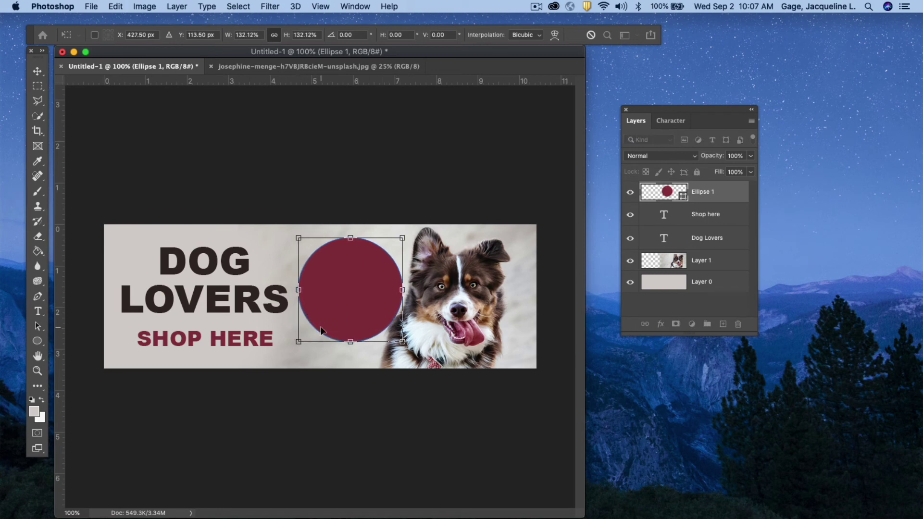
{"action": "key", "text": "Return"}
{"action": "mouse_move", "coordinate": [358, 307]}
{"action": "left_mouse_down"}
{"action": "mouse_move", "coordinate": [340, 324]}
{"action": "mouse_move", "coordinate": [360, 317]}
{"action": "left_mouse_up"}
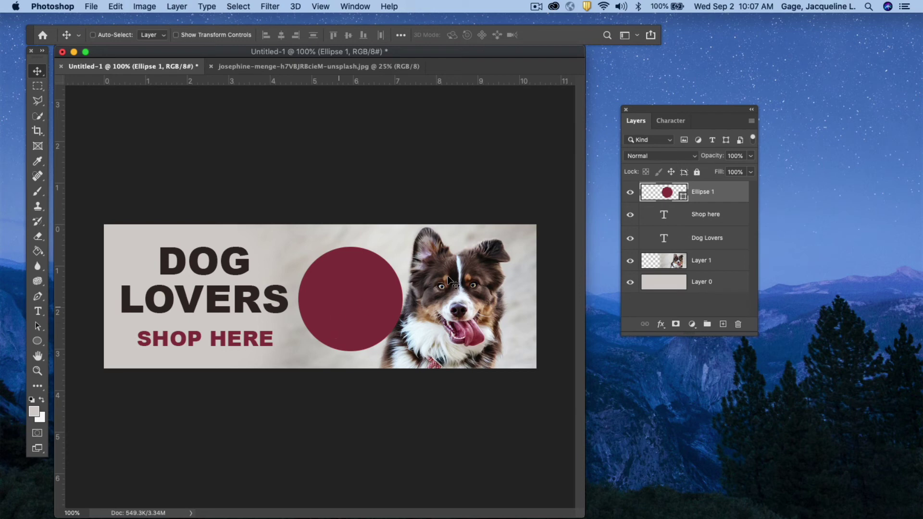
On a new layer, type 25% and OFF on two lines over the red circle.
{"action": "left_click", "coordinate": [723, 325]}
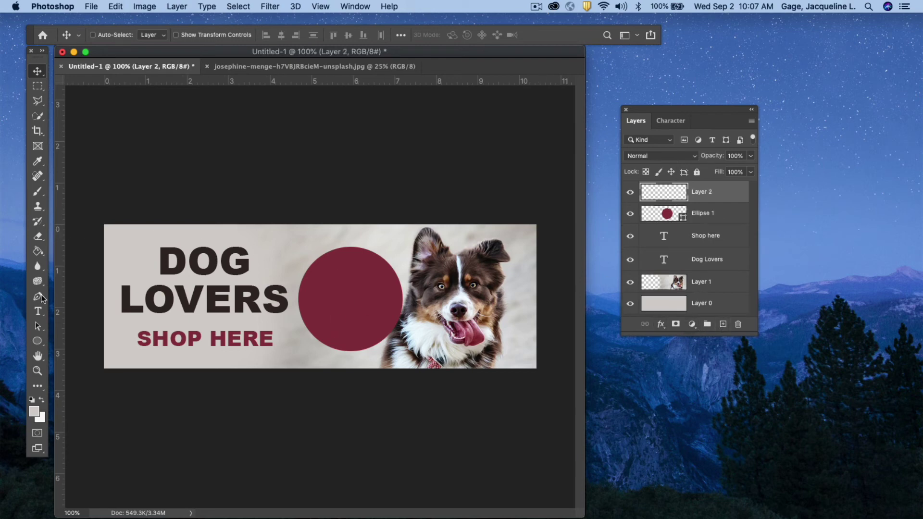
{"action": "left_click", "coordinate": [43, 313]}
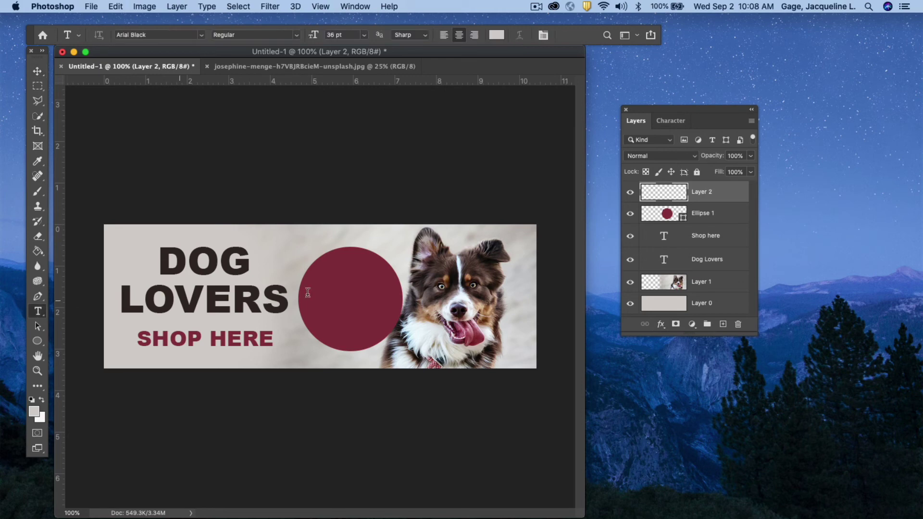
{"action": "left_click", "coordinate": [332, 288]}
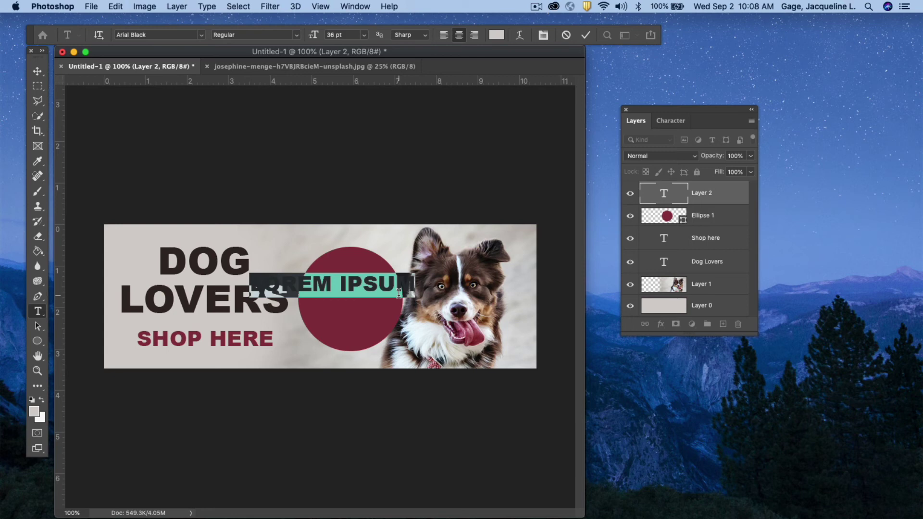
{"action": "type", "text": "25"}
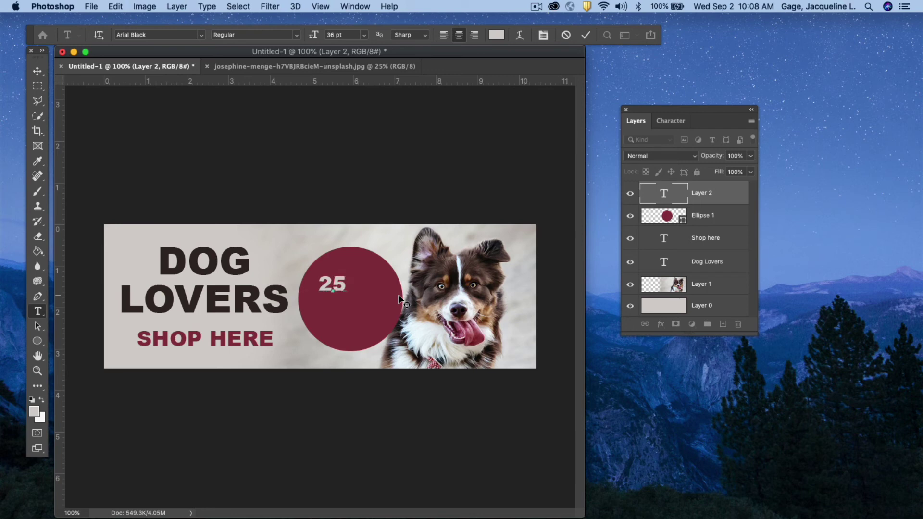
{"action": "type", "text": "%"}
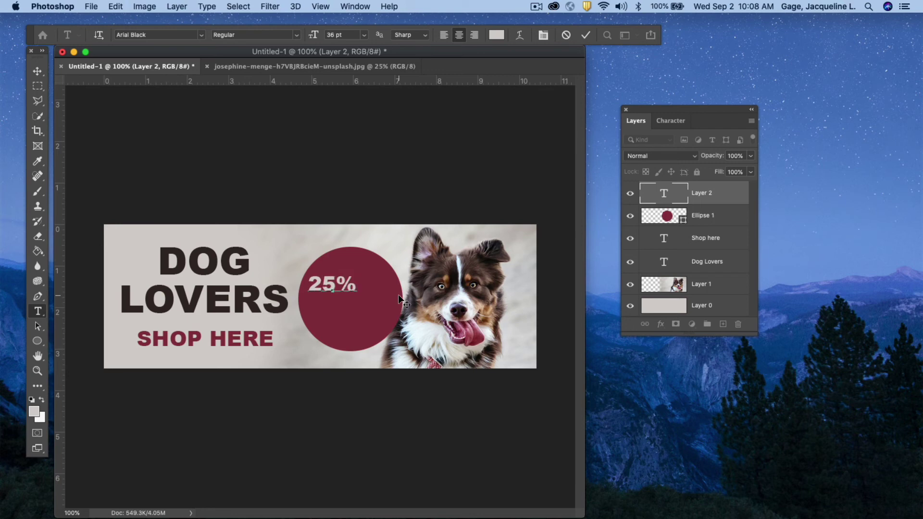
{"action": "key", "text": "Return"}
{"action": "type", "text": "OFF"}
{"action": "left_click", "coordinate": [543, 35]}
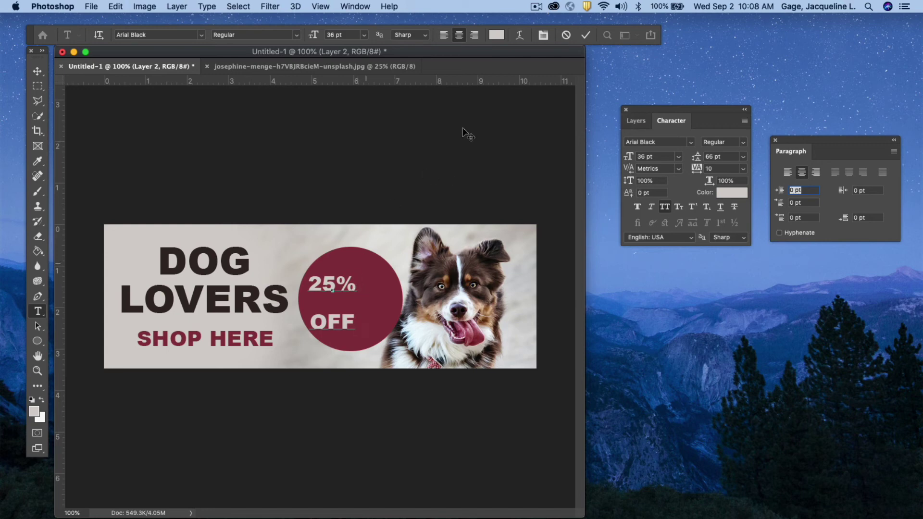
Centre-align 25% OFF and reduce its leading from 66 pt to 56 pt.
{"action": "left_click", "coordinate": [625, 110]}
{"action": "left_click_drag", "start_coordinate": [820, 138], "coordinate": [660, 131]}
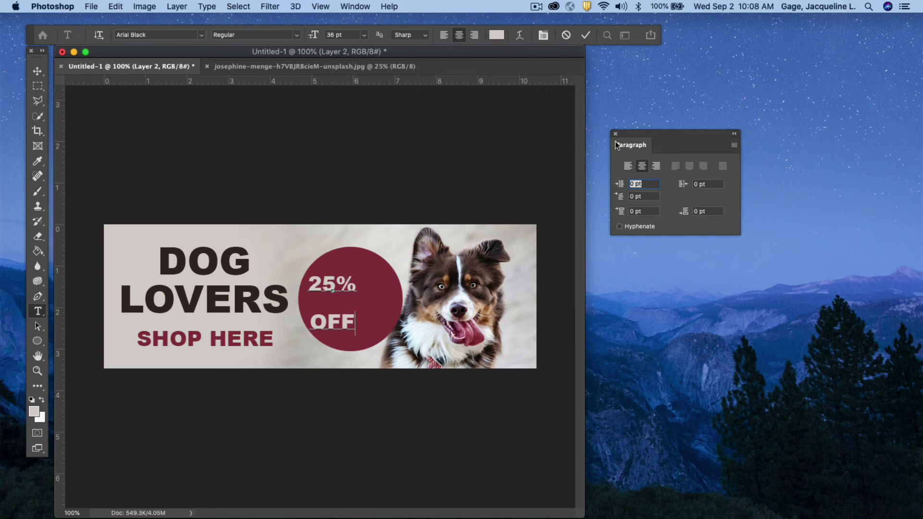
{"action": "left_click_drag", "start_coordinate": [659, 134], "coordinate": [610, 138]}
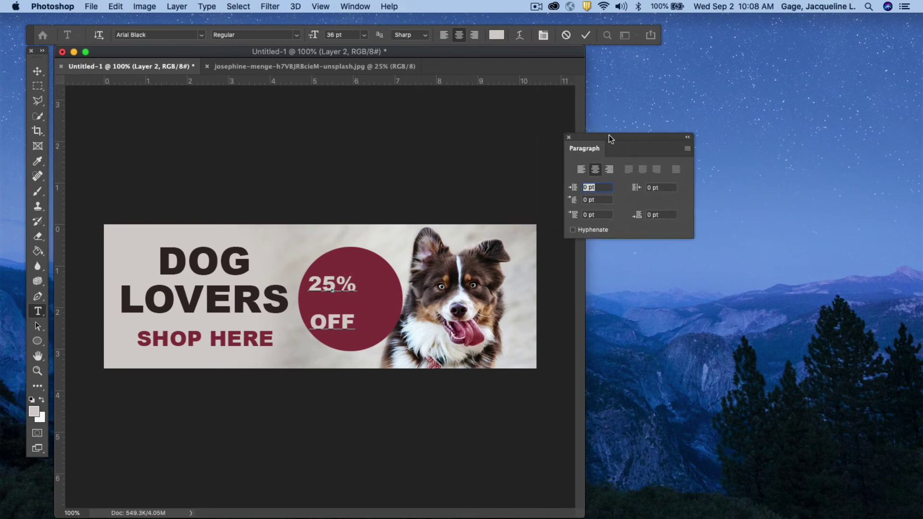
{"action": "left_click", "coordinate": [459, 37]}
{"action": "left_click", "coordinate": [569, 137]}
{"action": "left_click", "coordinate": [543, 36]}
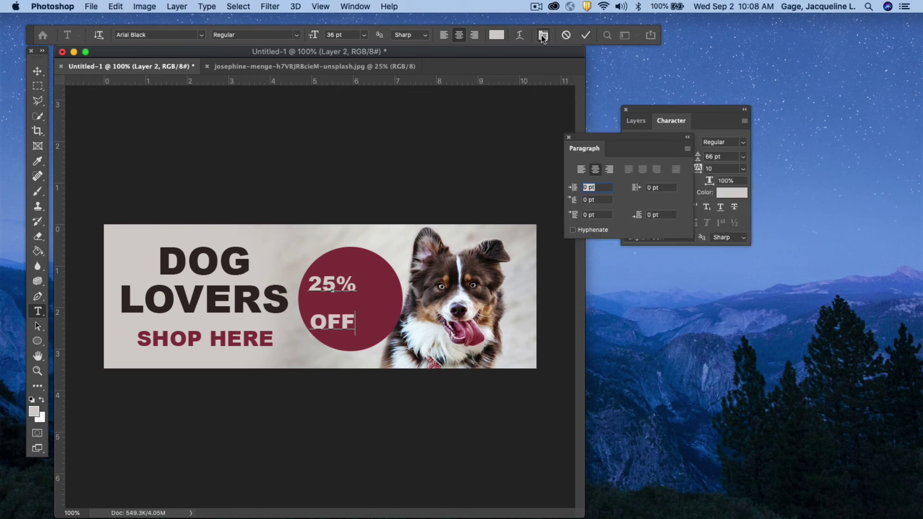
{"action": "left_click_drag", "start_coordinate": [583, 148], "coordinate": [670, 292]}
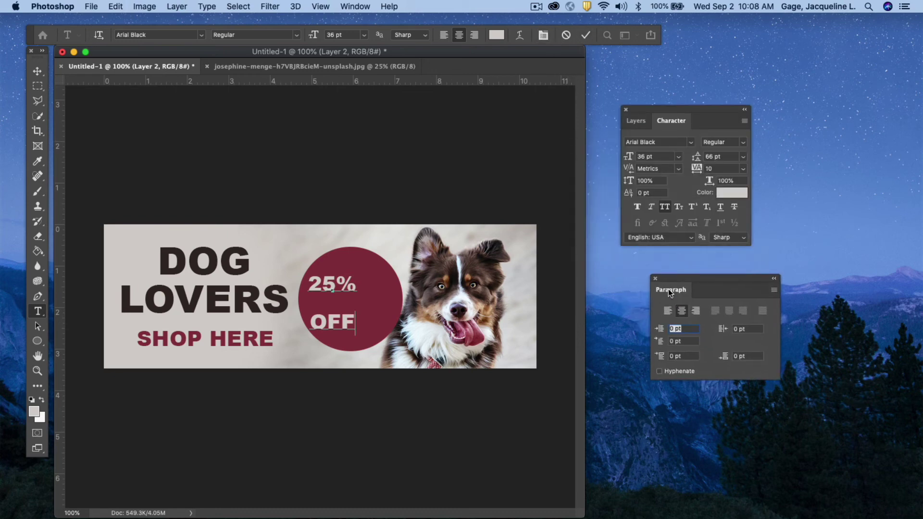
{"action": "left_click_drag", "start_coordinate": [668, 108], "coordinate": [558, 101]}
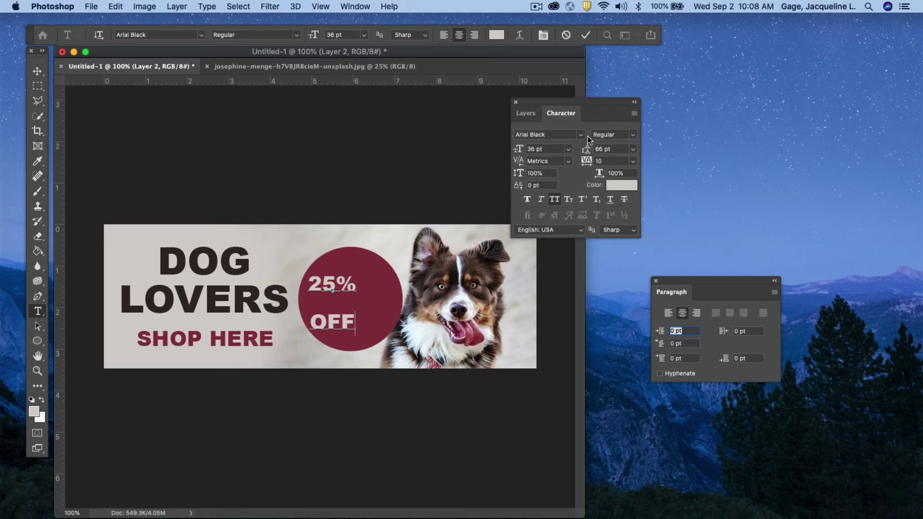
{"action": "left_click_drag", "start_coordinate": [590, 152], "coordinate": [572, 152]}
Commit the text, bring back the Layers panel, and tighten the leading to 42 pt.
{"action": "left_click", "coordinate": [356, 6]}
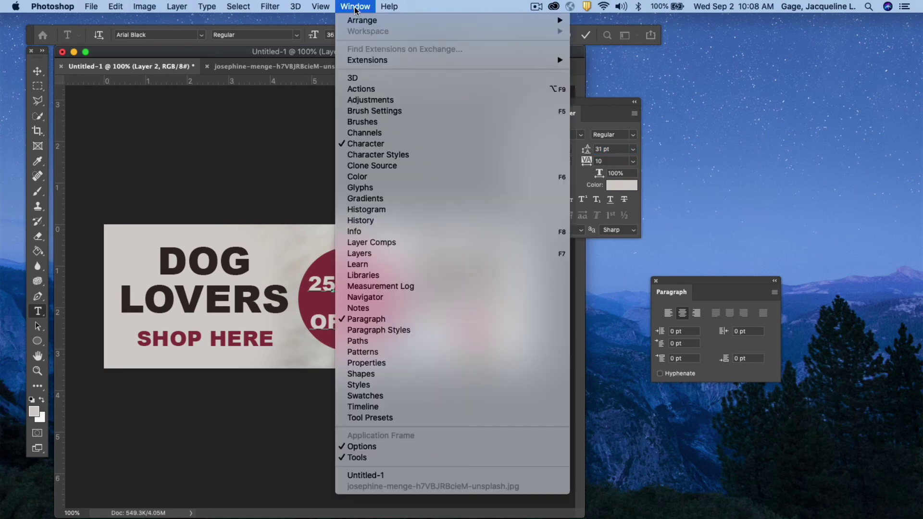
{"action": "left_click", "coordinate": [386, 255]}
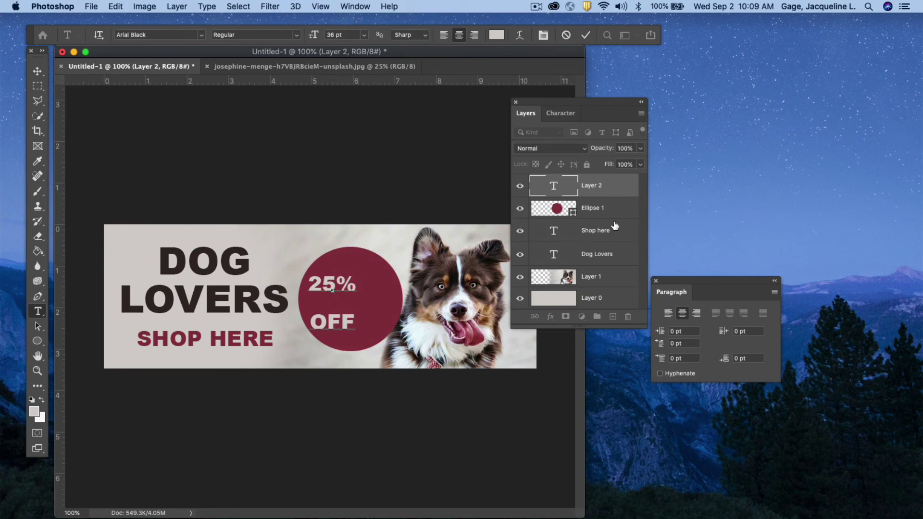
{"action": "key", "text": "super+Return"}
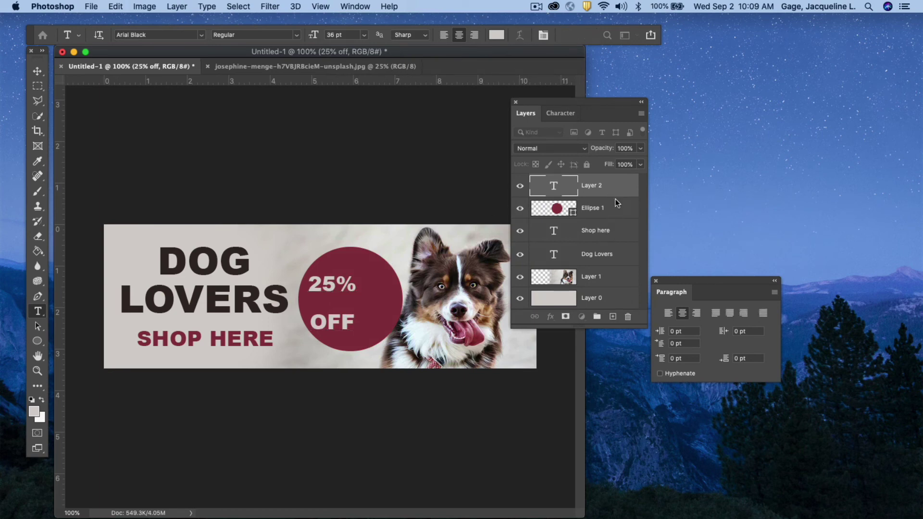
{"action": "left_click", "coordinate": [617, 204]}
{"action": "left_click", "coordinate": [600, 185]}
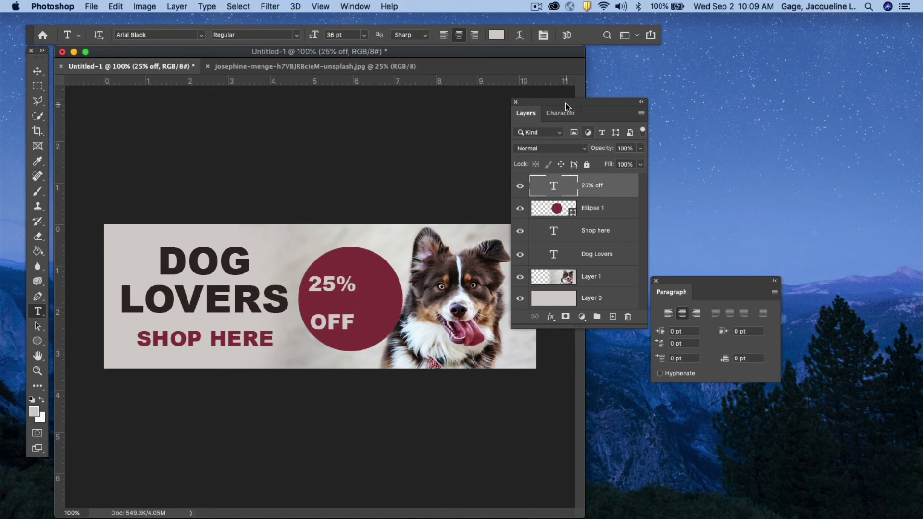
{"action": "left_click_drag", "start_coordinate": [566, 104], "coordinate": [739, 107]}
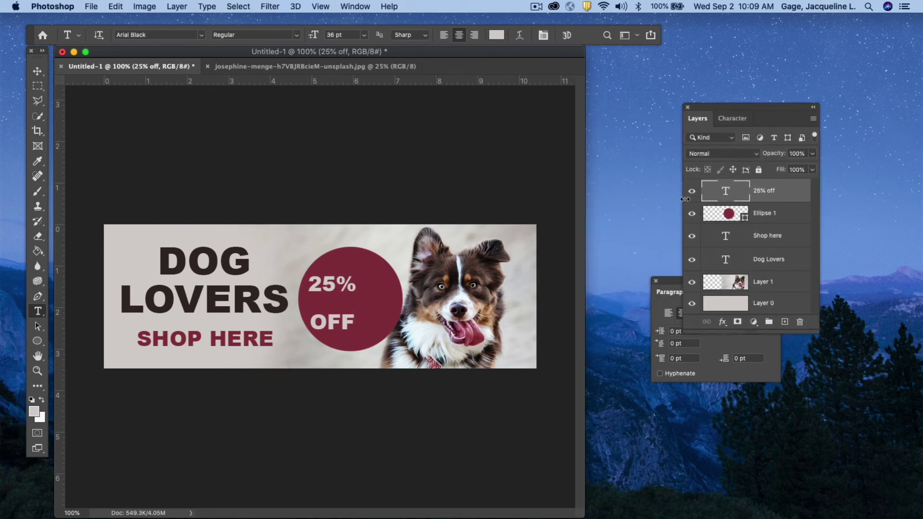
{"action": "left_click", "coordinate": [731, 118]}
{"action": "left_click_drag", "start_coordinate": [723, 110], "coordinate": [590, 102]}
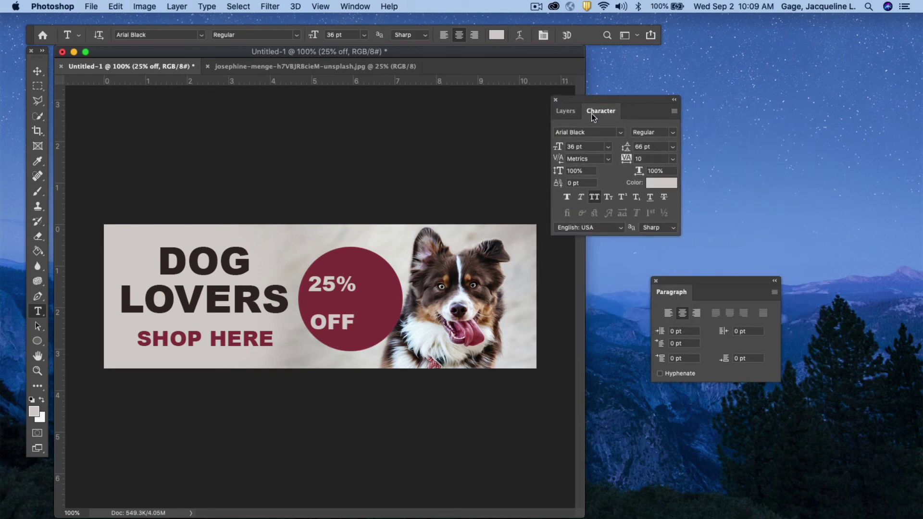
{"action": "left_click_drag", "start_coordinate": [623, 147], "coordinate": [612, 147]}
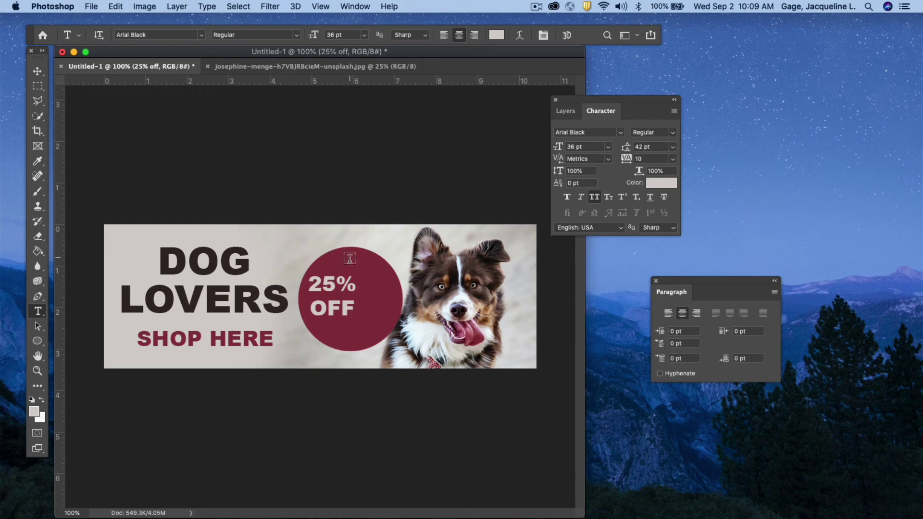
Reapply centre alignment to both lines and move 25% OFF into the circle's centre.
{"action": "left_click_drag", "start_coordinate": [355, 305], "coordinate": [307, 281]}
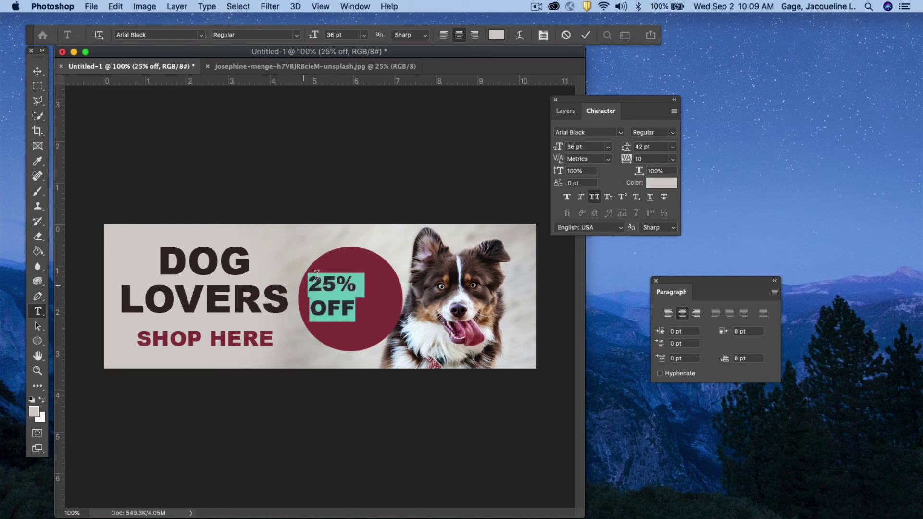
{"action": "left_click", "coordinate": [441, 36]}
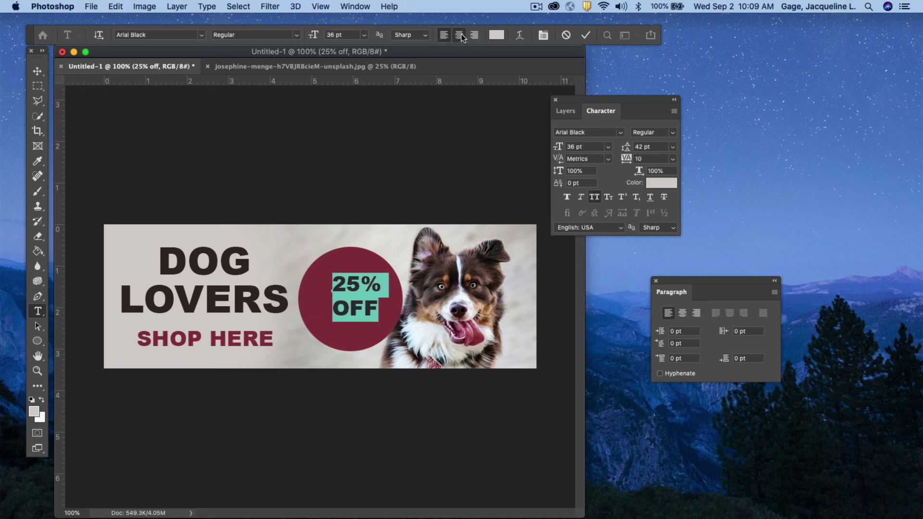
{"action": "left_click", "coordinate": [460, 35]}
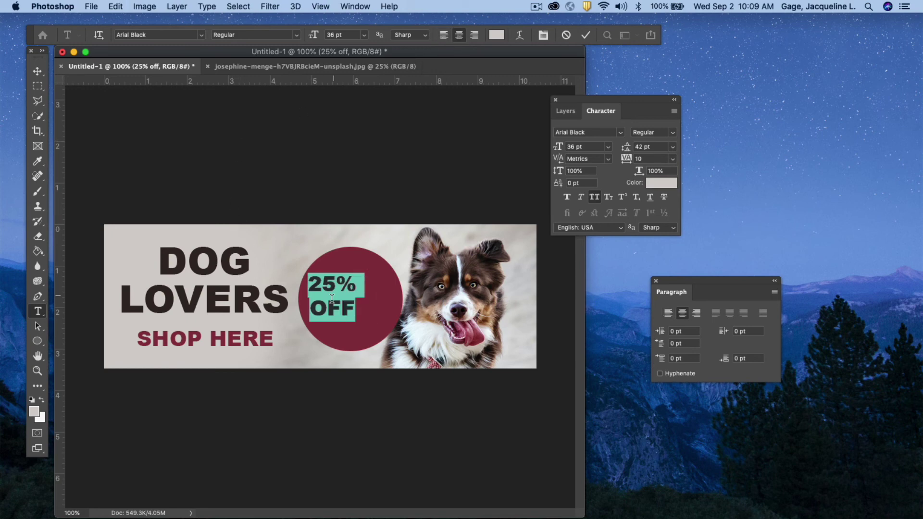
{"action": "left_click", "coordinate": [37, 70]}
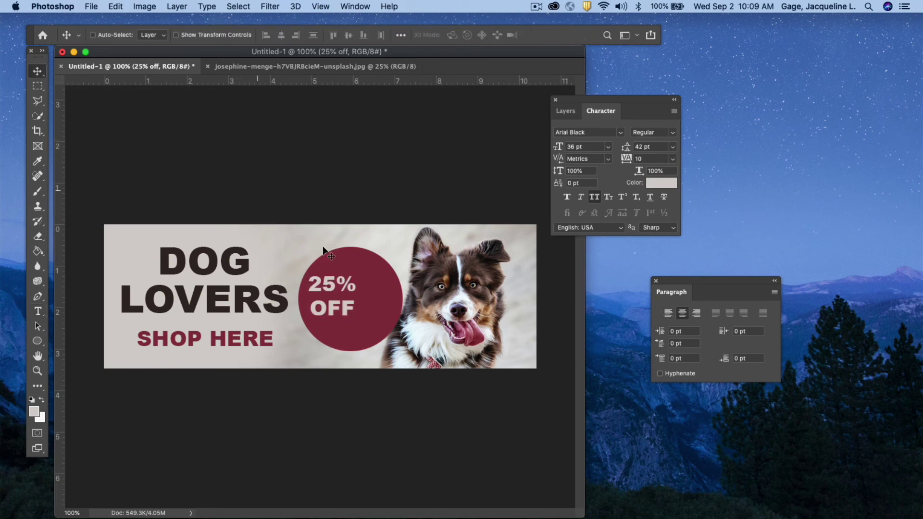
{"action": "left_click_drag", "start_coordinate": [335, 286], "coordinate": [353, 295]}
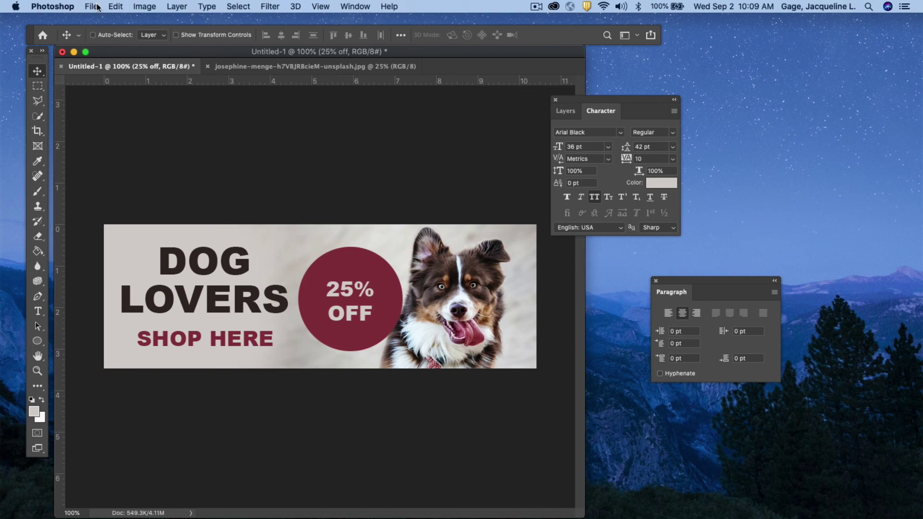
Enlarge the 25% OFF text to about 52 pt with Free Transform.
{"action": "left_click", "coordinate": [115, 7]}
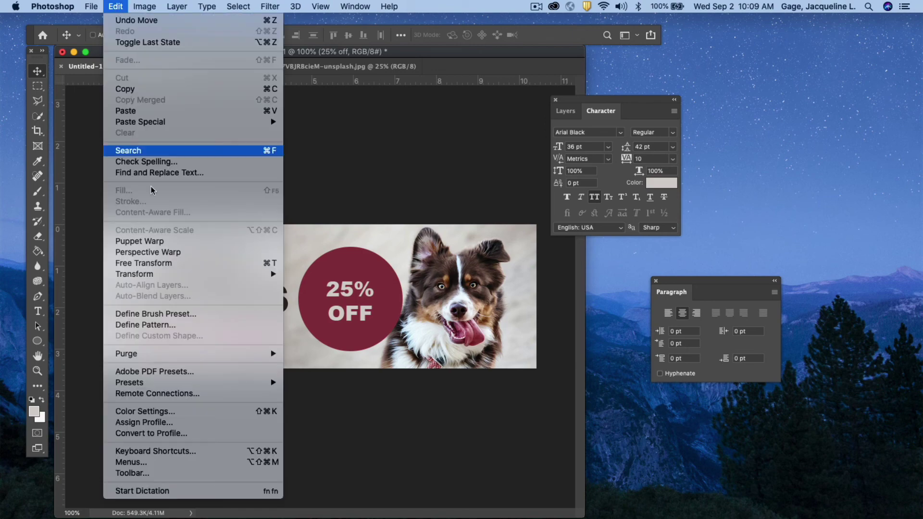
{"action": "mouse_move", "coordinate": [159, 275]}
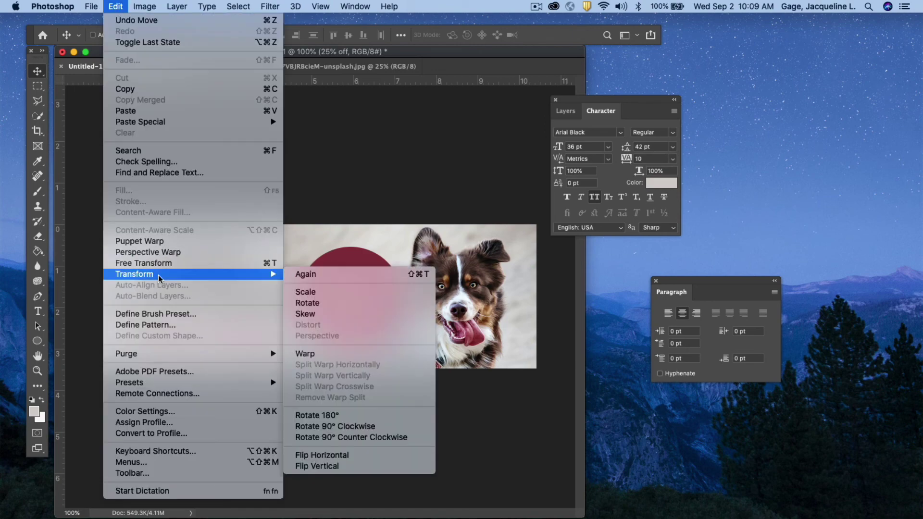
{"action": "left_click", "coordinate": [307, 292]}
{"action": "left_click_drag", "start_coordinate": [373, 325], "coordinate": [387, 339]}
{"action": "left_click_drag", "start_coordinate": [324, 279], "coordinate": [318, 271]}
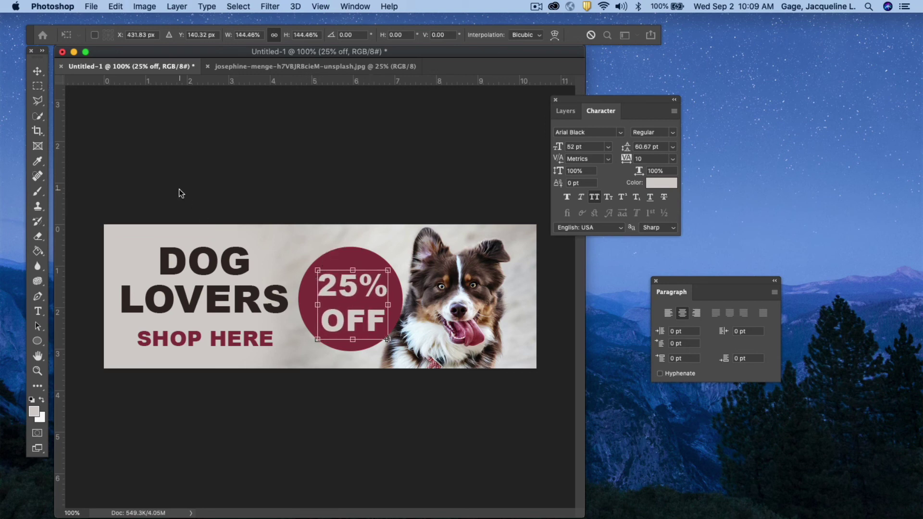
{"action": "key", "text": "Return"}
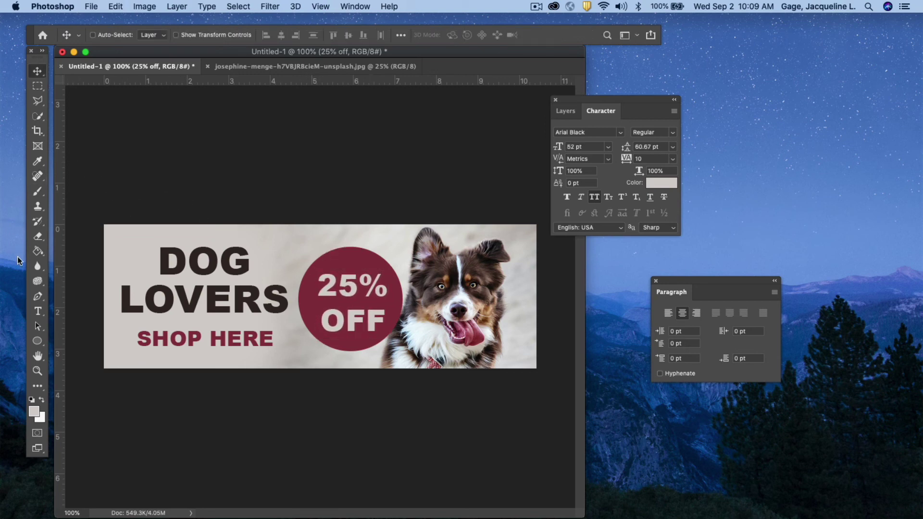
Make the % sign in 25% superscript.
{"action": "left_click", "coordinate": [37, 311]}
{"action": "left_click", "coordinate": [373, 284]}
{"action": "left_click_drag", "start_coordinate": [374, 284], "coordinate": [361, 285]}
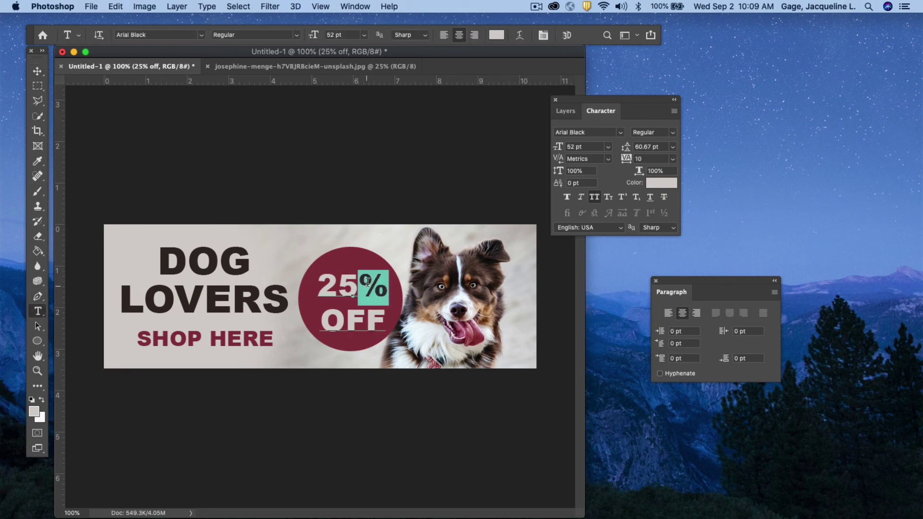
{"action": "left_click", "coordinate": [622, 195]}
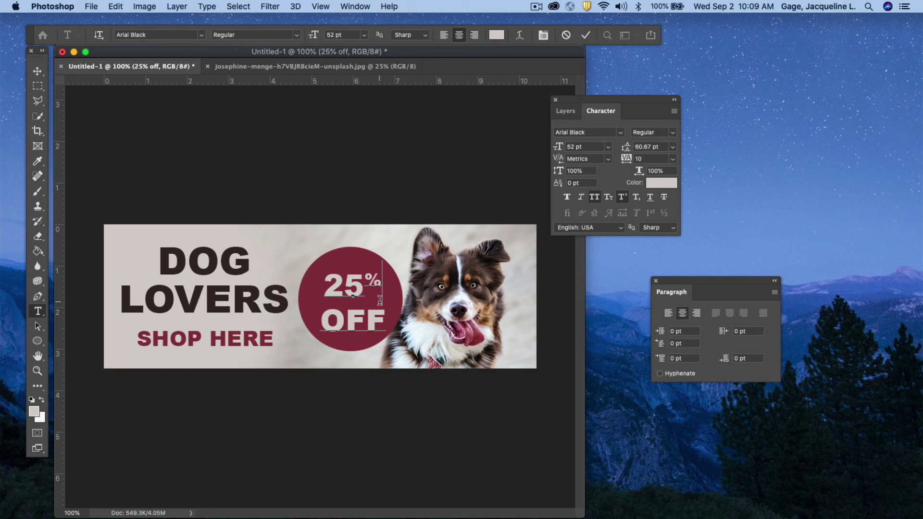
{"action": "left_click", "coordinate": [37, 71]}
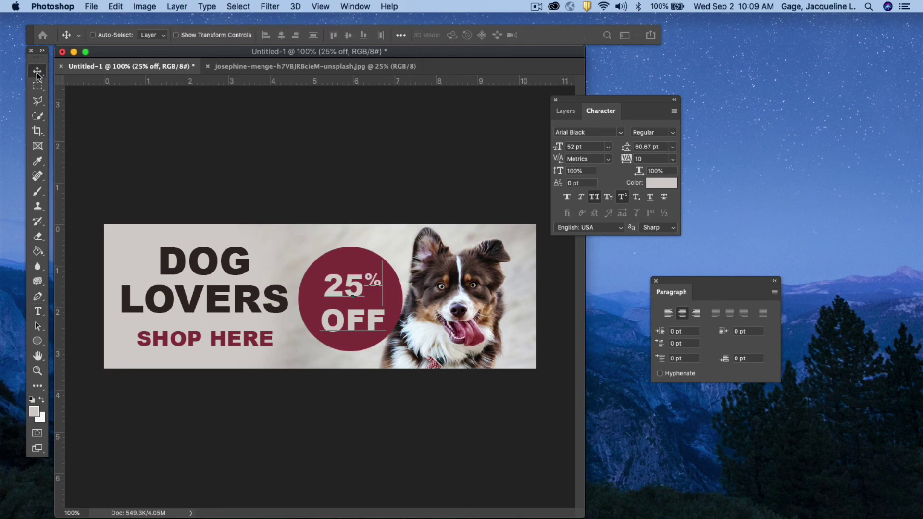
Shift the text slightly up-left and reduce its leading to 52.67 pt.
{"action": "left_click_drag", "start_coordinate": [338, 288], "coordinate": [336, 285]}
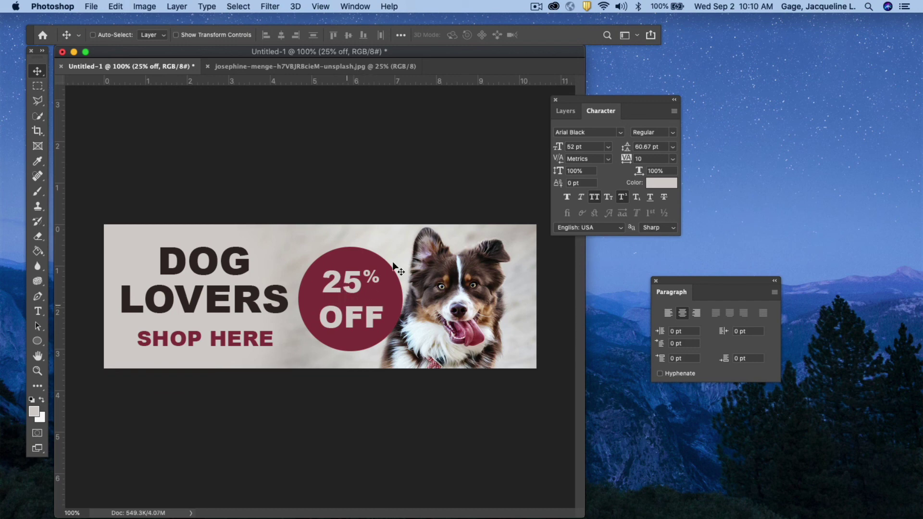
{"action": "left_click_drag", "start_coordinate": [628, 152], "coordinate": [620, 146]}
{"action": "key", "text": "Return"}
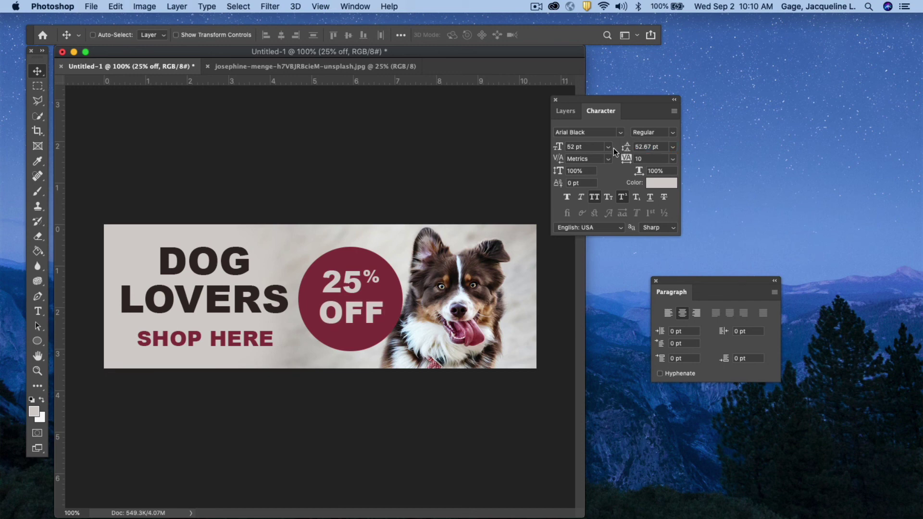
{"action": "left_click", "coordinate": [561, 109]}
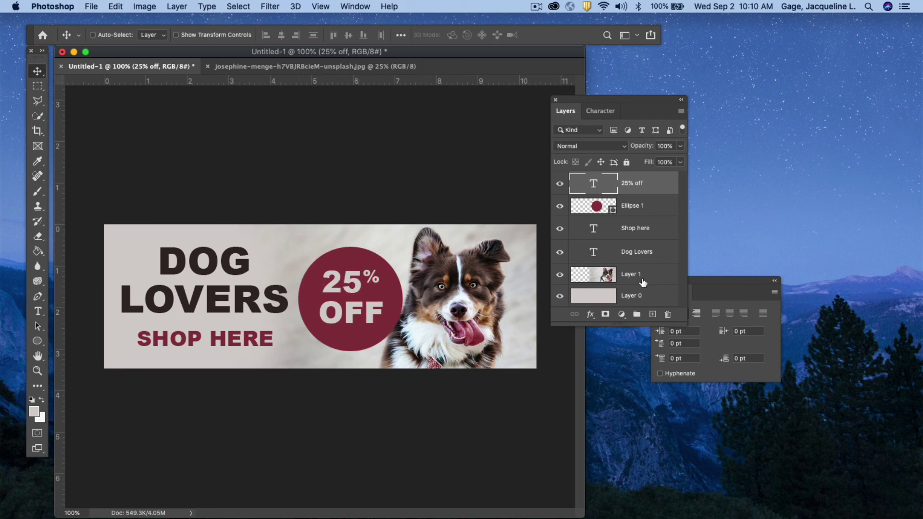
Select the Dog Lovers, Shop here and 25% off layers and shift them slightly left.
{"action": "left_click", "coordinate": [659, 254]}
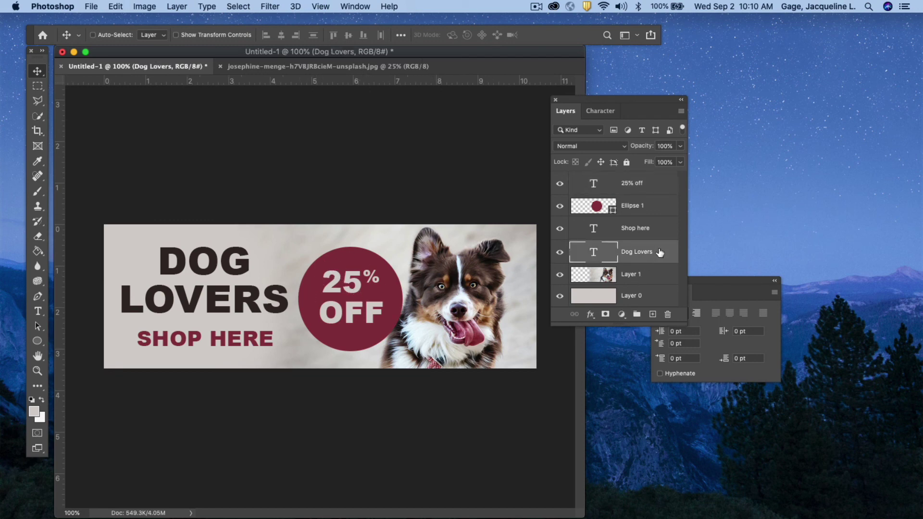
{"action": "left_click", "coordinate": [654, 233], "text": "shift"}
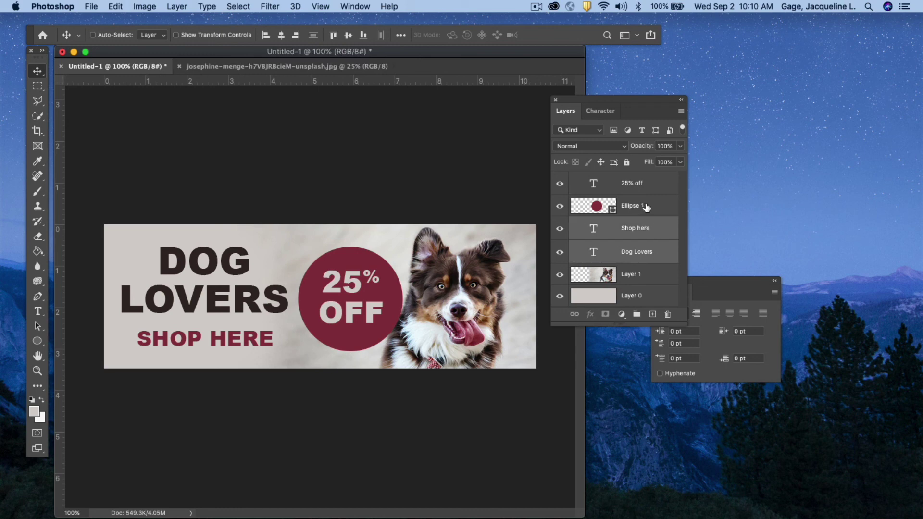
{"action": "left_click", "coordinate": [651, 188], "text": "shift"}
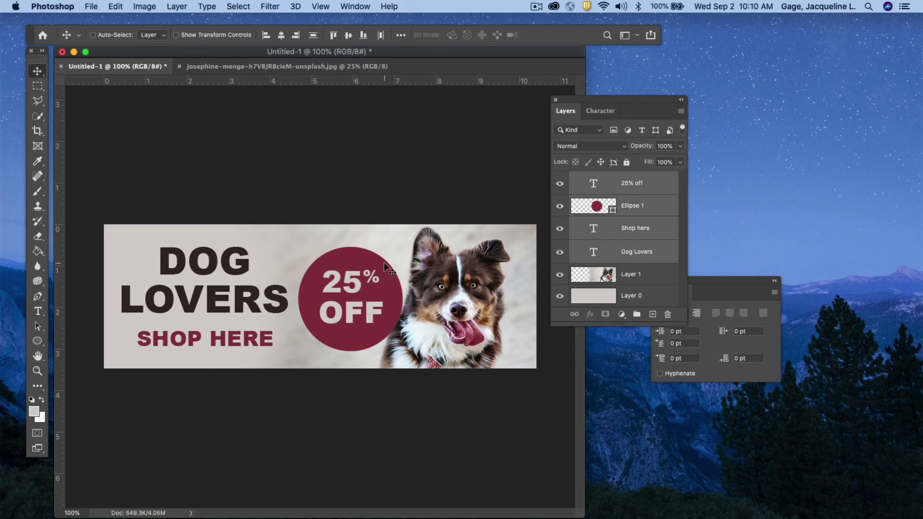
{"action": "left_click_drag", "start_coordinate": [383, 268], "coordinate": [381, 268]}
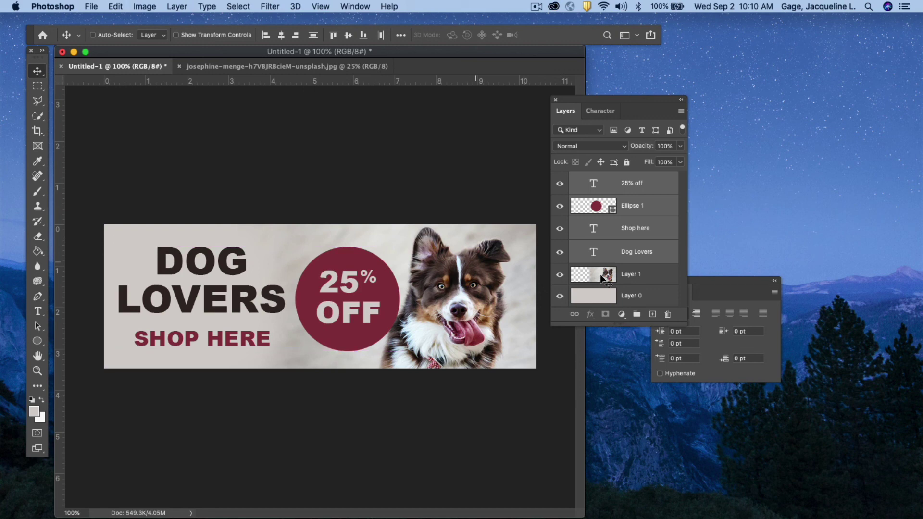
Move the dog photo about 22 px to the right.
{"action": "left_click", "coordinate": [656, 278]}
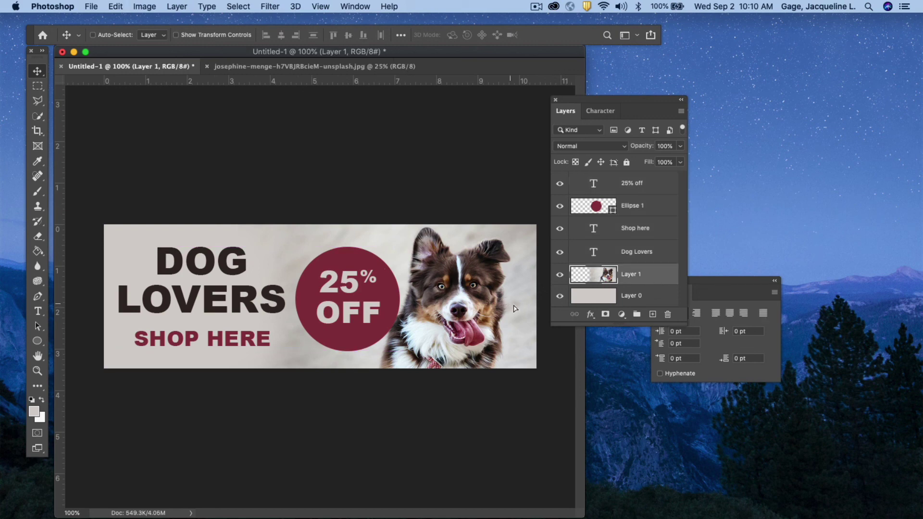
{"action": "left_click_drag", "start_coordinate": [508, 308], "coordinate": [519, 307]}
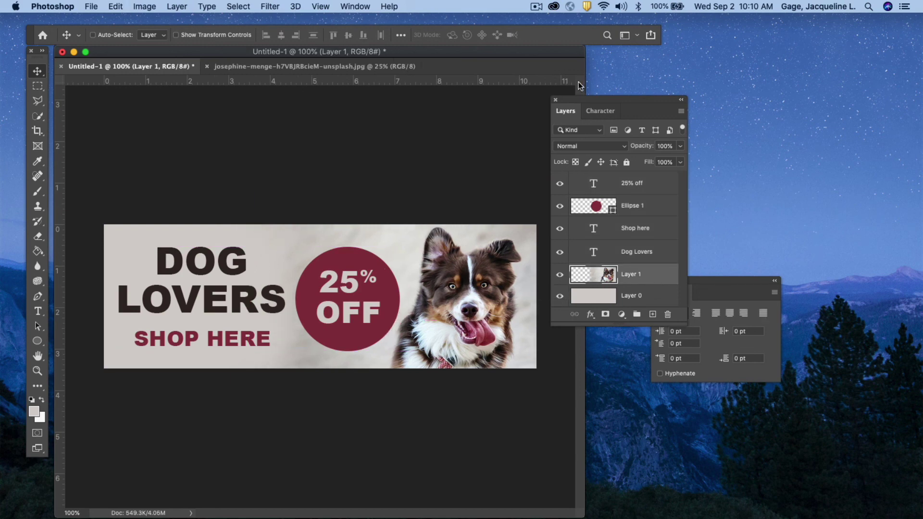
{"action": "left_click_drag", "start_coordinate": [586, 99], "coordinate": [781, 92]}
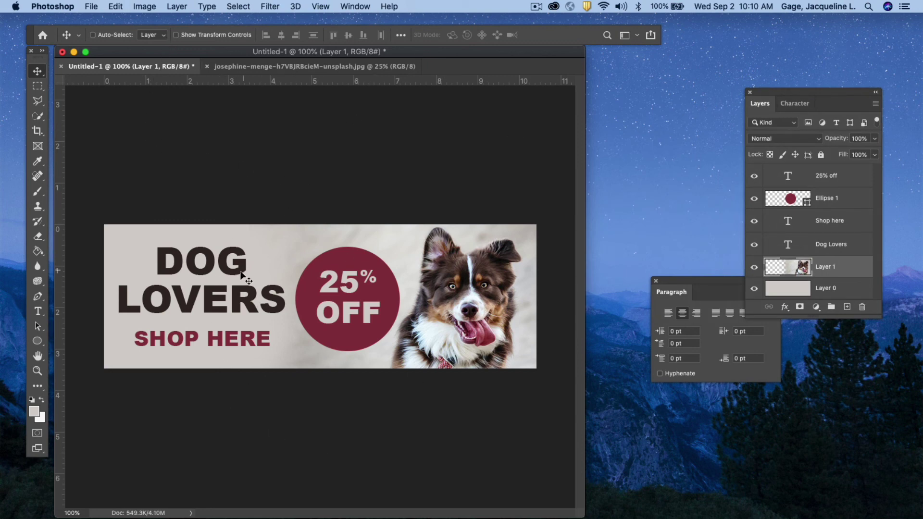
Save as dog-banner-shop.psd in art116/photoshop, keeping Maximize Compatibility on.
{"action": "left_click", "coordinate": [92, 7]}
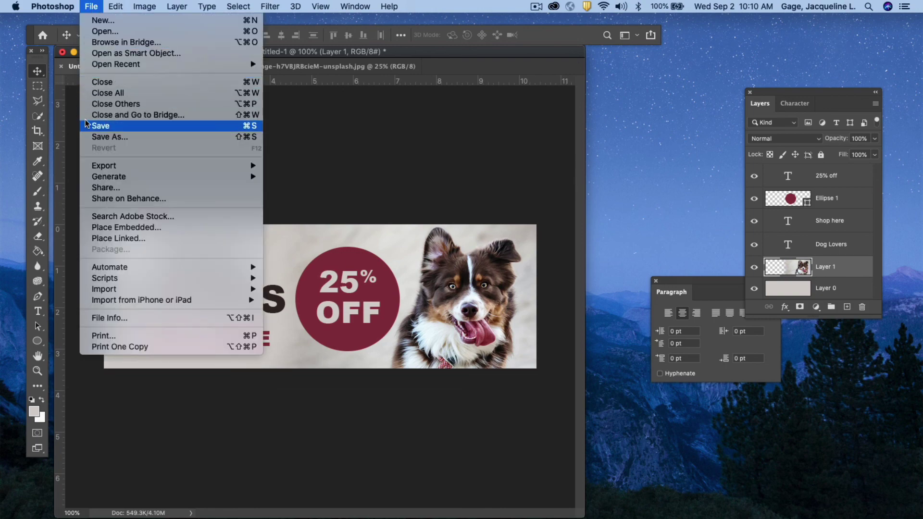
{"action": "left_click", "coordinate": [96, 126]}
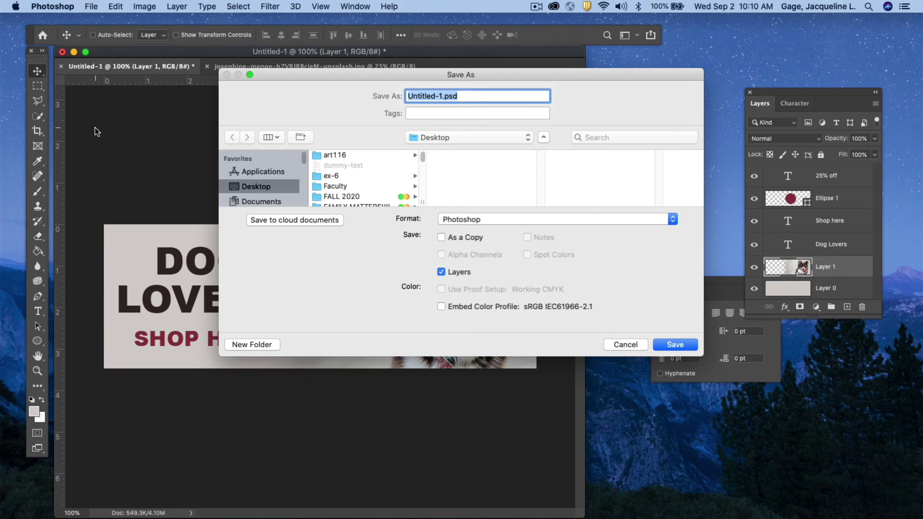
{"action": "left_click", "coordinate": [337, 155]}
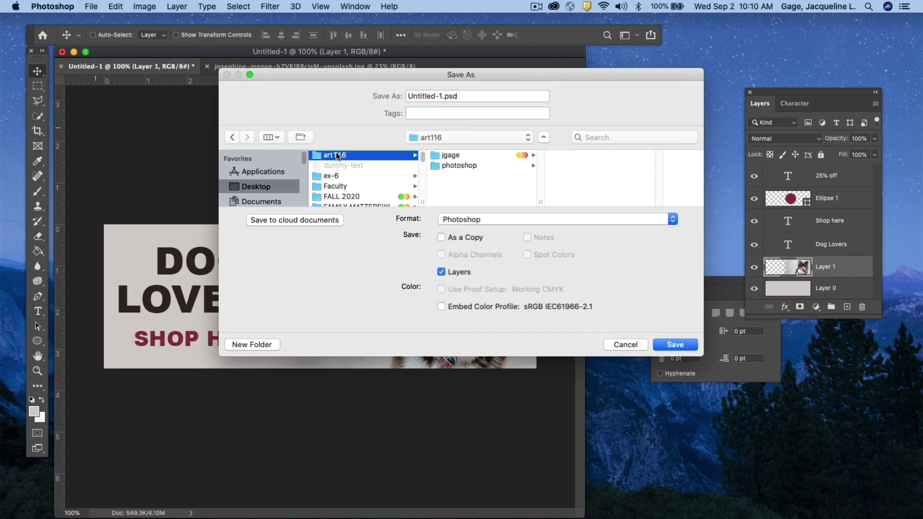
{"action": "left_click", "coordinate": [451, 166]}
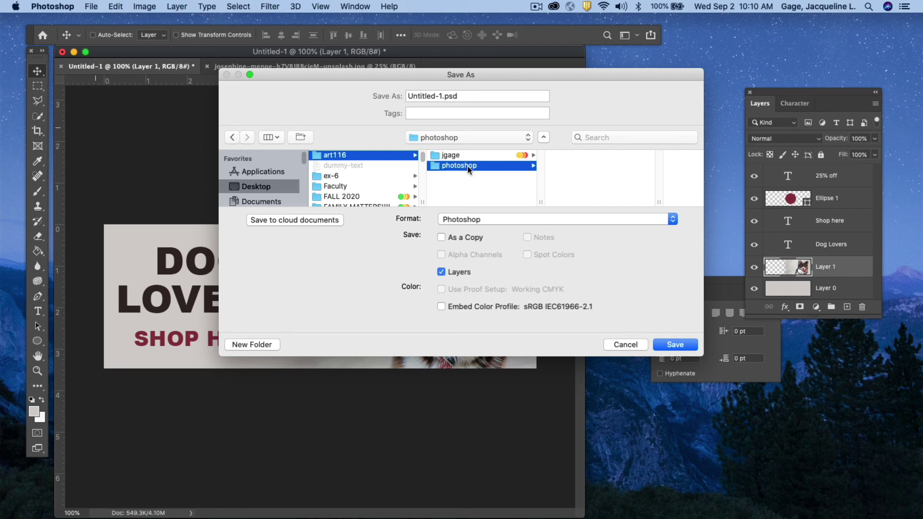
{"action": "left_click", "coordinate": [440, 95]}
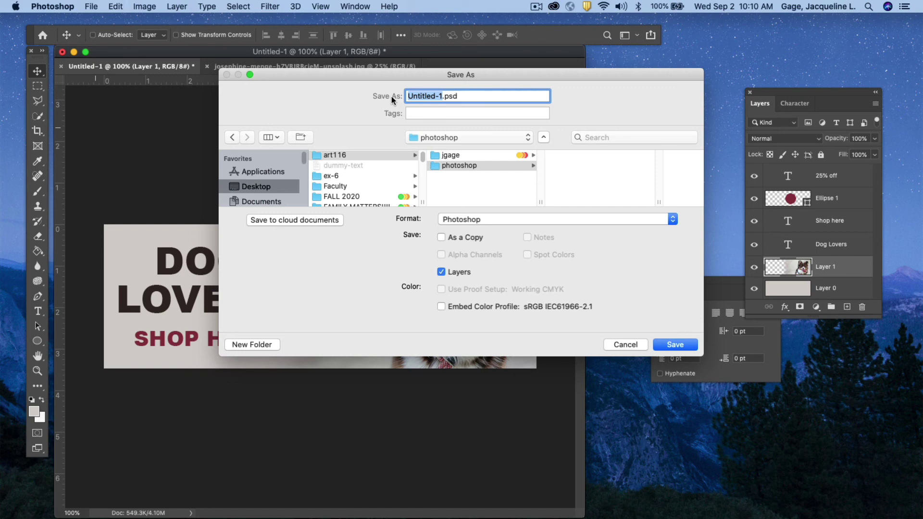
{"action": "type", "text": "dog-banner-shop"}
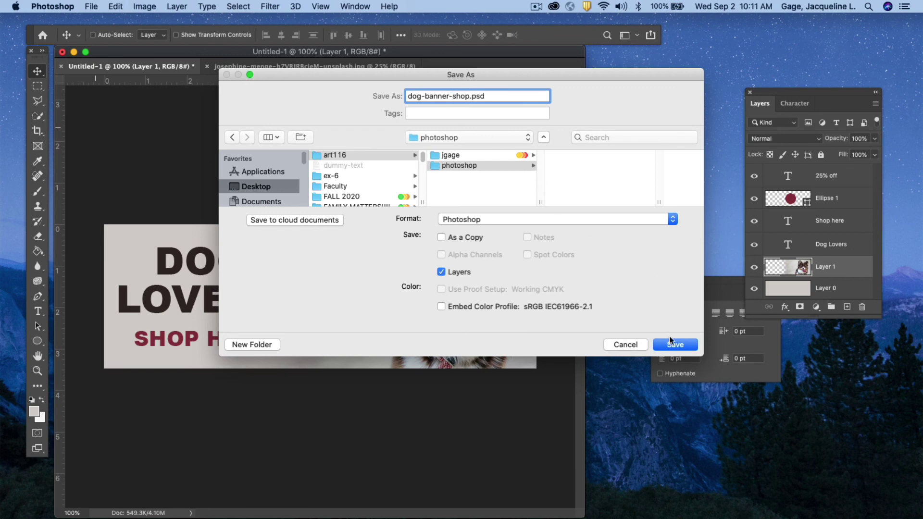
{"action": "left_click", "coordinate": [683, 343]}
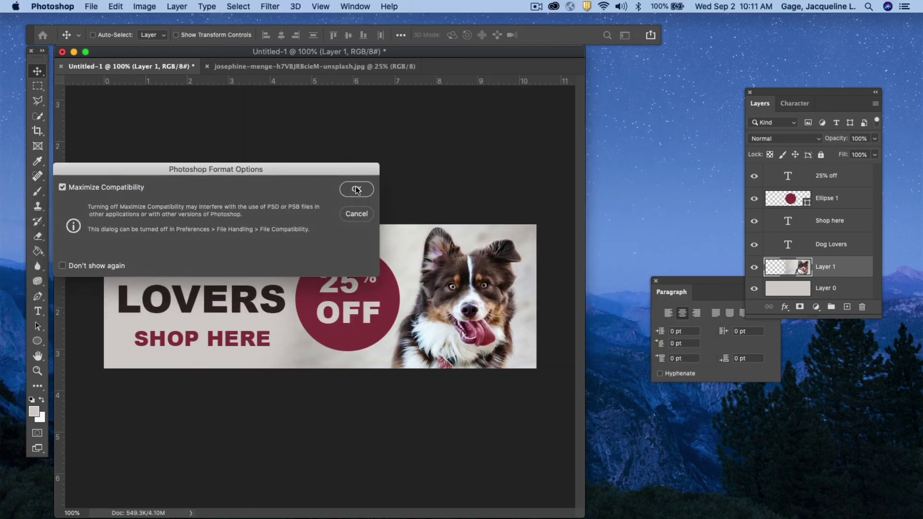
{"action": "left_click", "coordinate": [356, 188]}
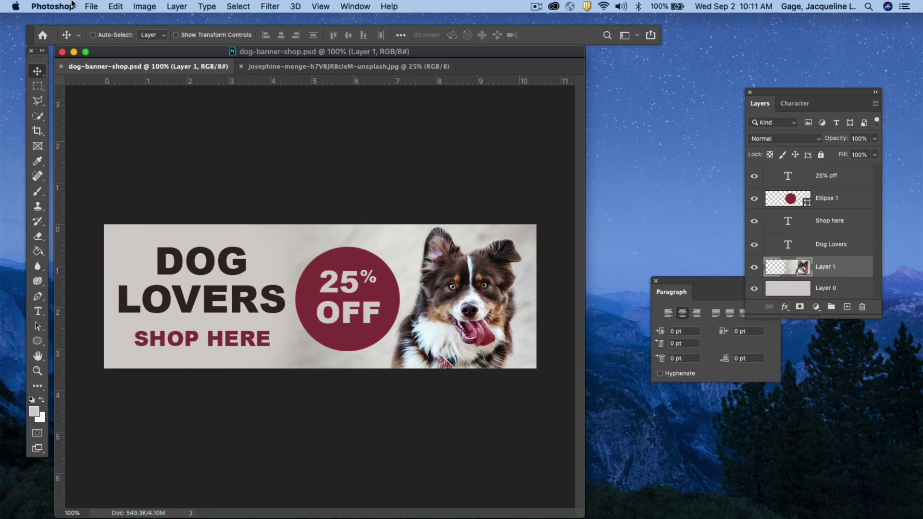
Export the banner via Export As as a 750×250 JPG at 100% quality.
{"action": "left_click", "coordinate": [89, 6]}
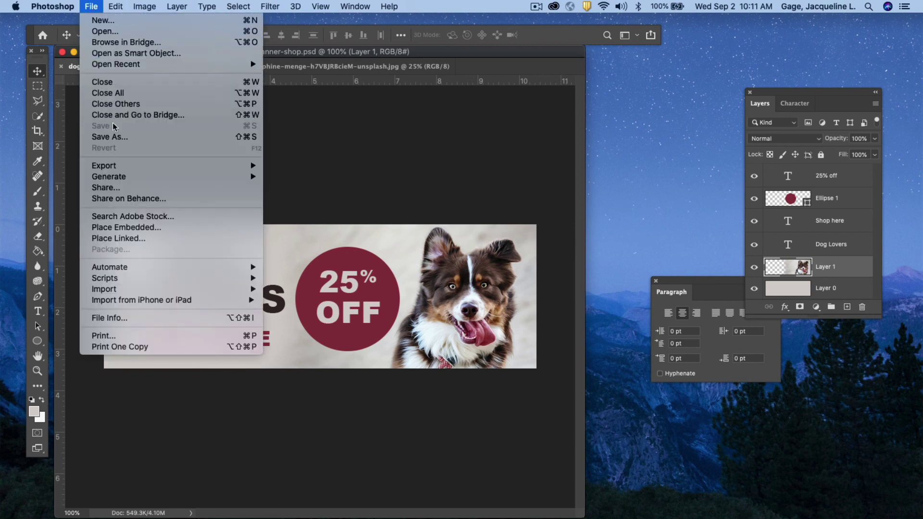
{"action": "mouse_move", "coordinate": [119, 166]}
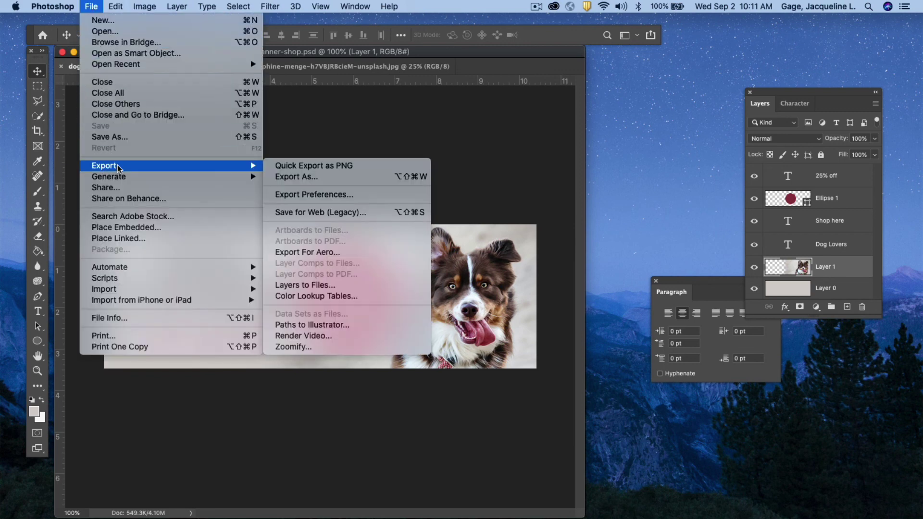
{"action": "left_click", "coordinate": [310, 177]}
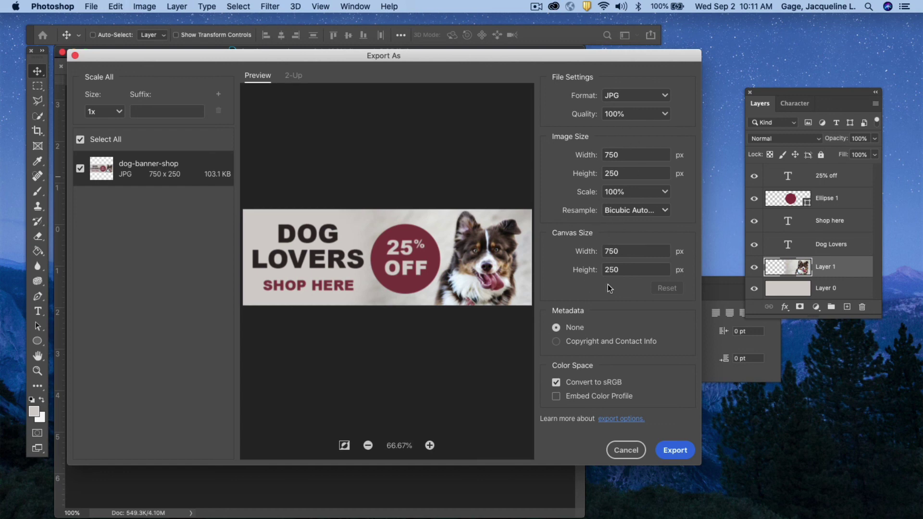
{"action": "left_click", "coordinate": [676, 450]}
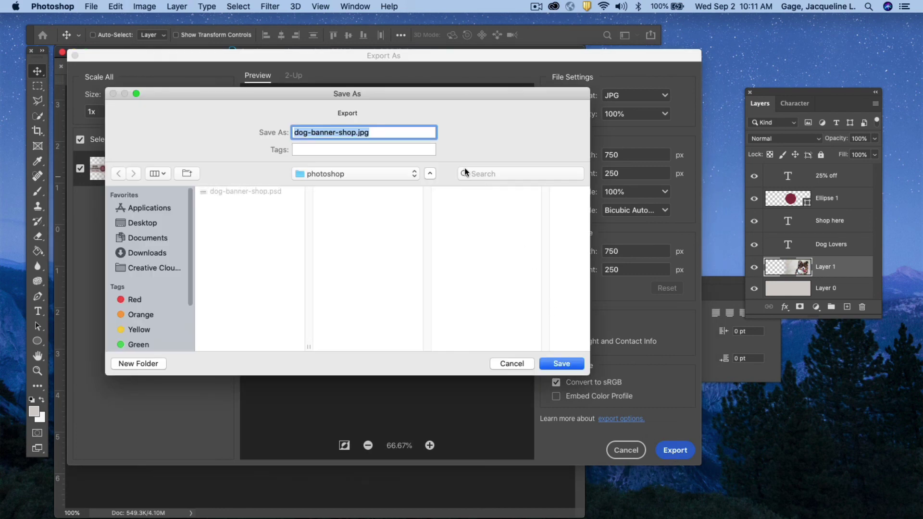
Save dog-banner-shop.jpg into the images folder under art116 on the Desktop.
{"action": "left_click", "coordinate": [144, 223]}
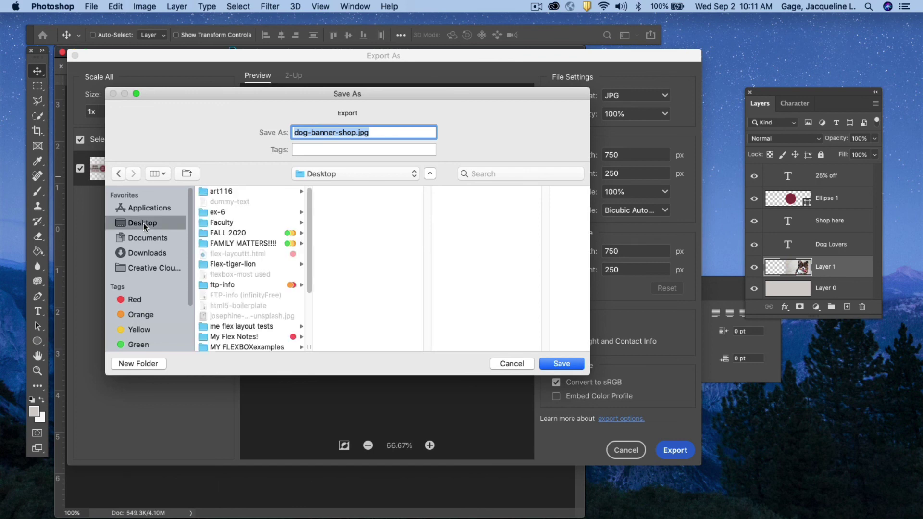
{"action": "left_click", "coordinate": [216, 192]}
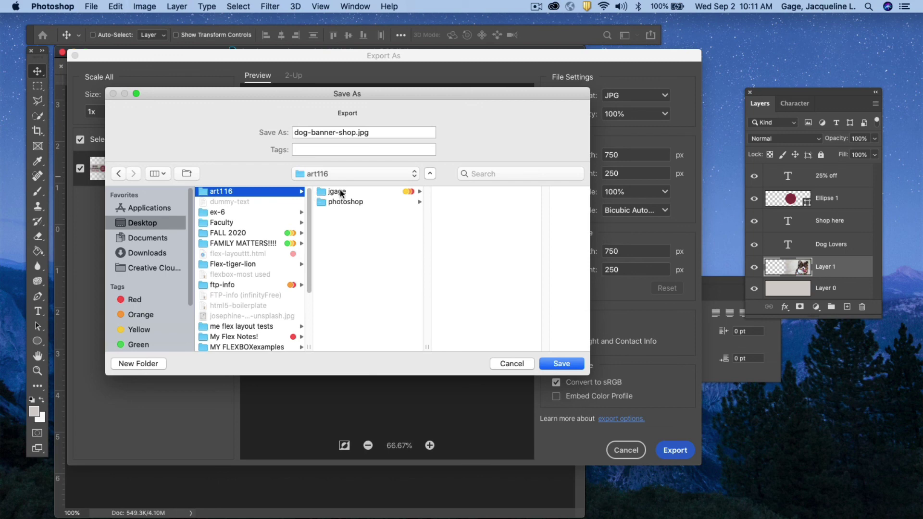
{"action": "left_click", "coordinate": [339, 191]}
{"action": "left_click", "coordinate": [468, 192]}
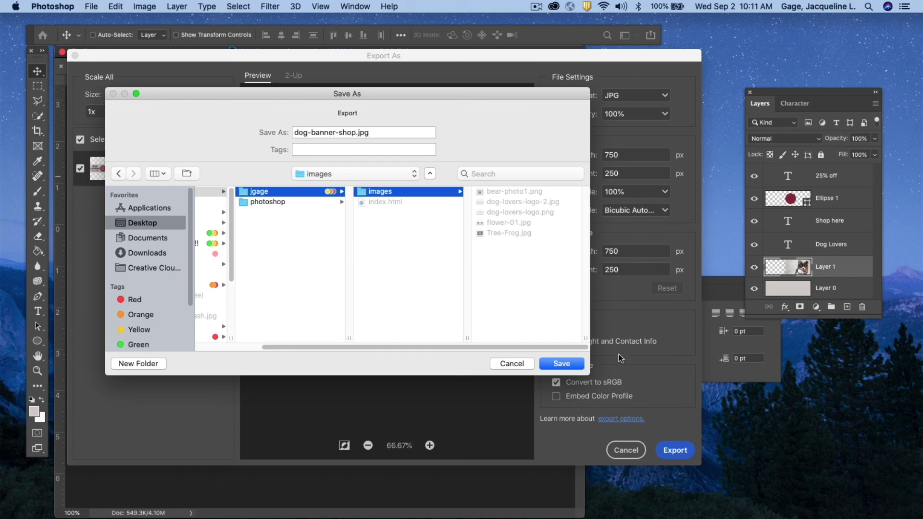
{"action": "left_click", "coordinate": [561, 364]}
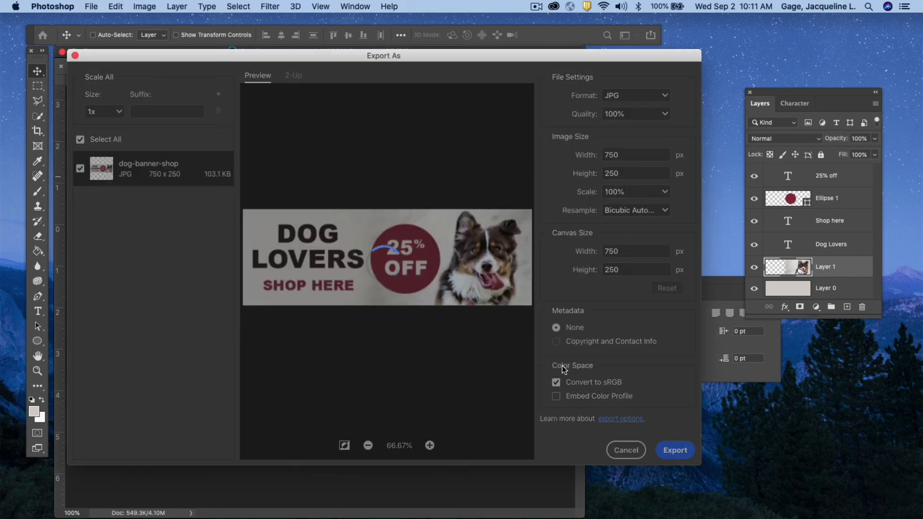